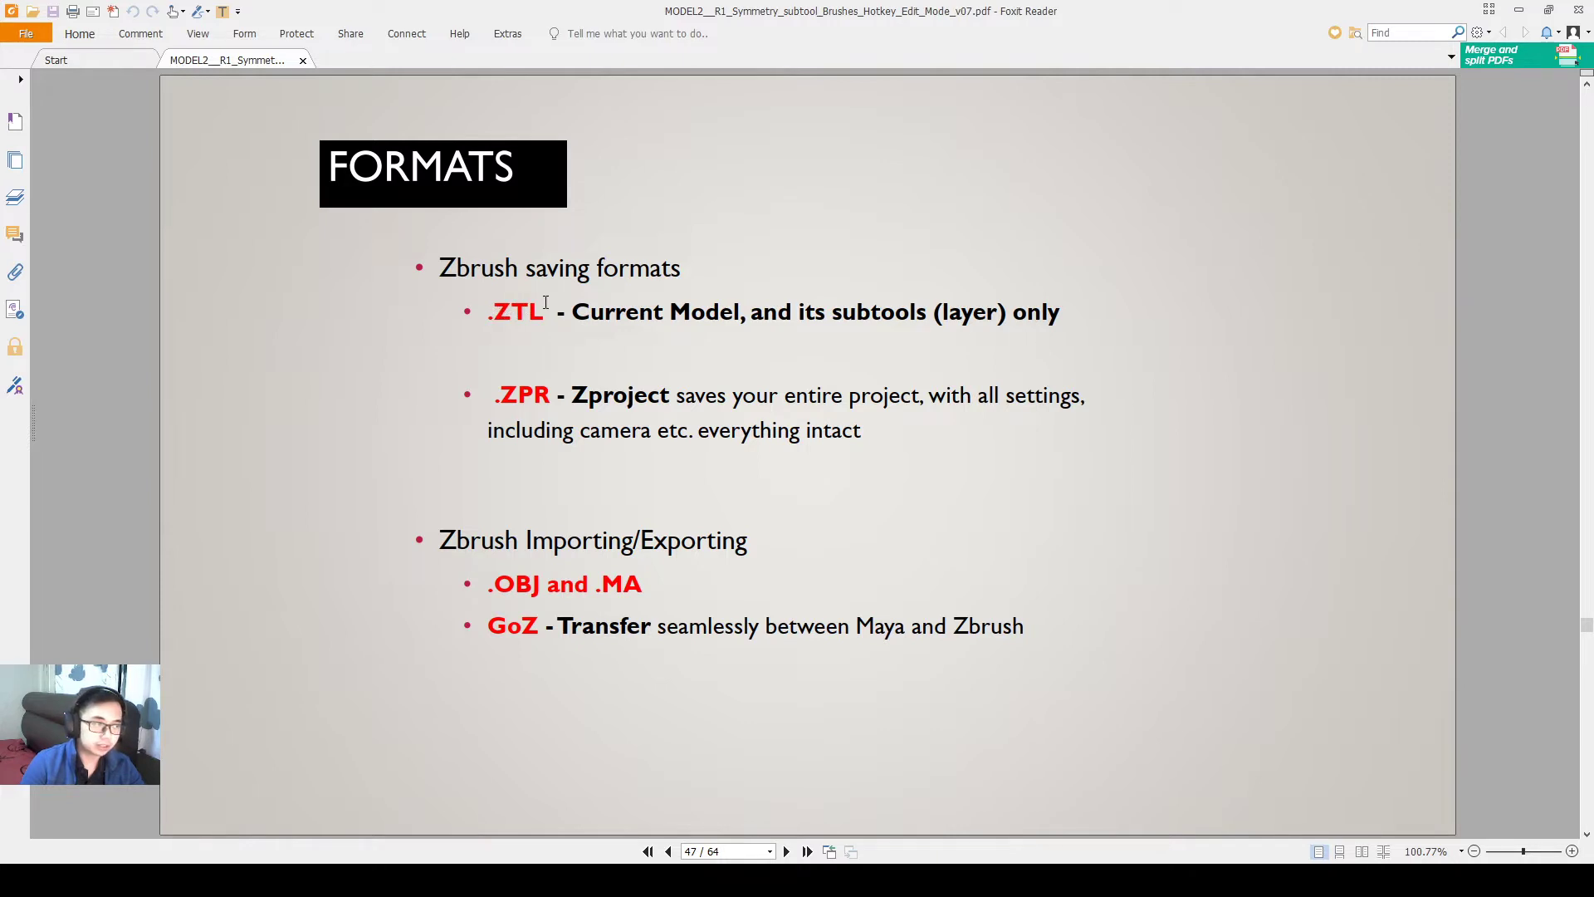
- Read the slide's explanation of the .ZTL format, covering the current model and its subtools
drag(545, 302, 488, 311)
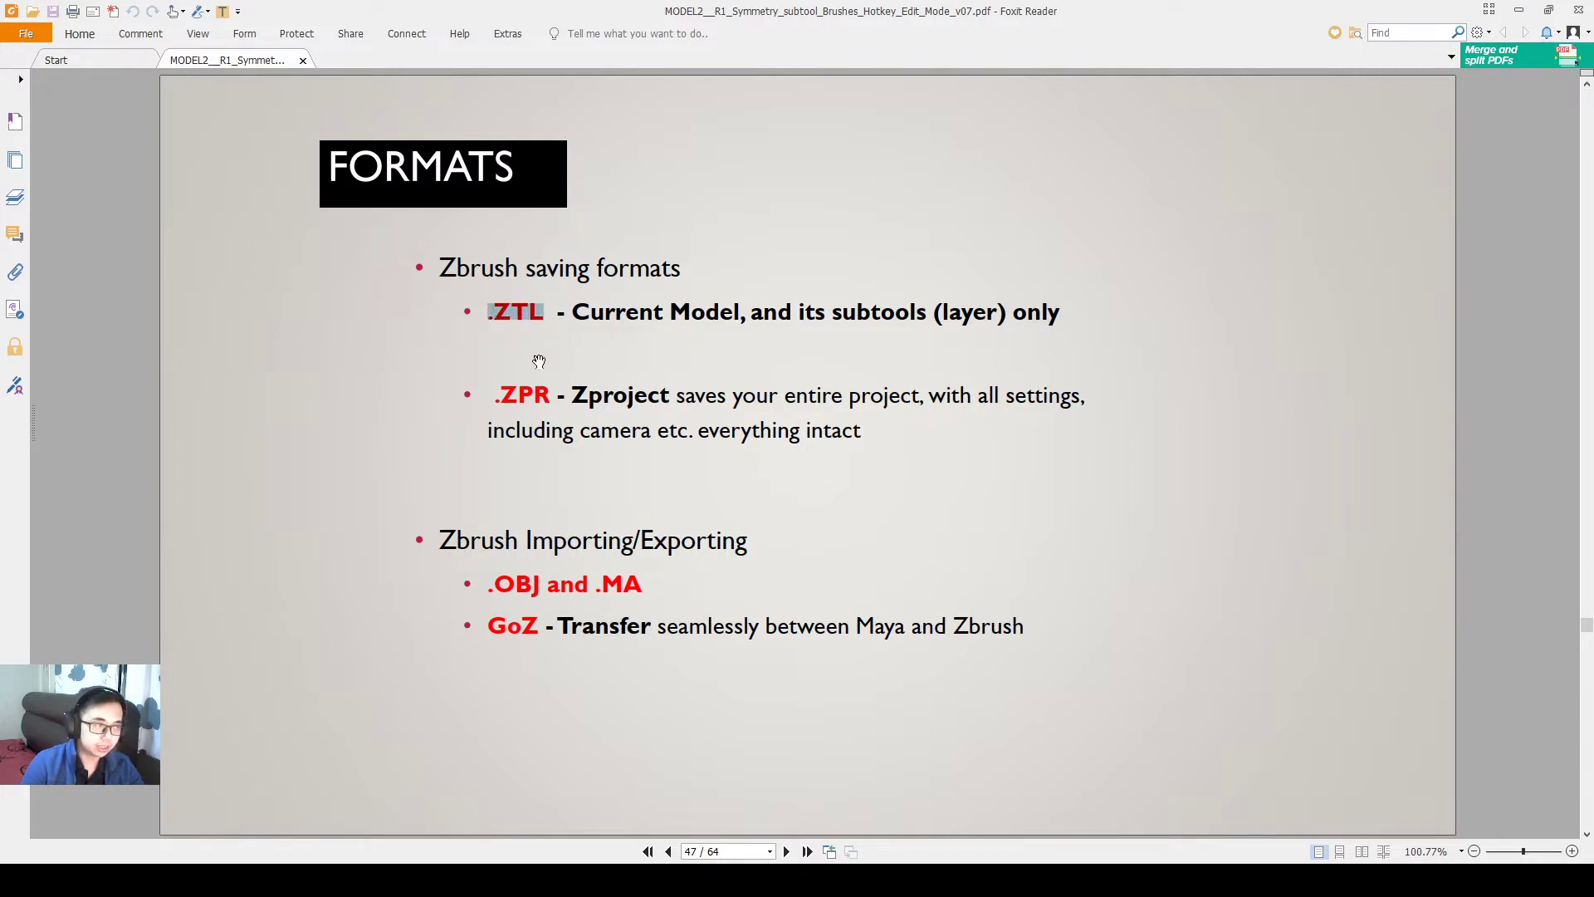
click(562, 310)
drag(589, 309, 1161, 317)
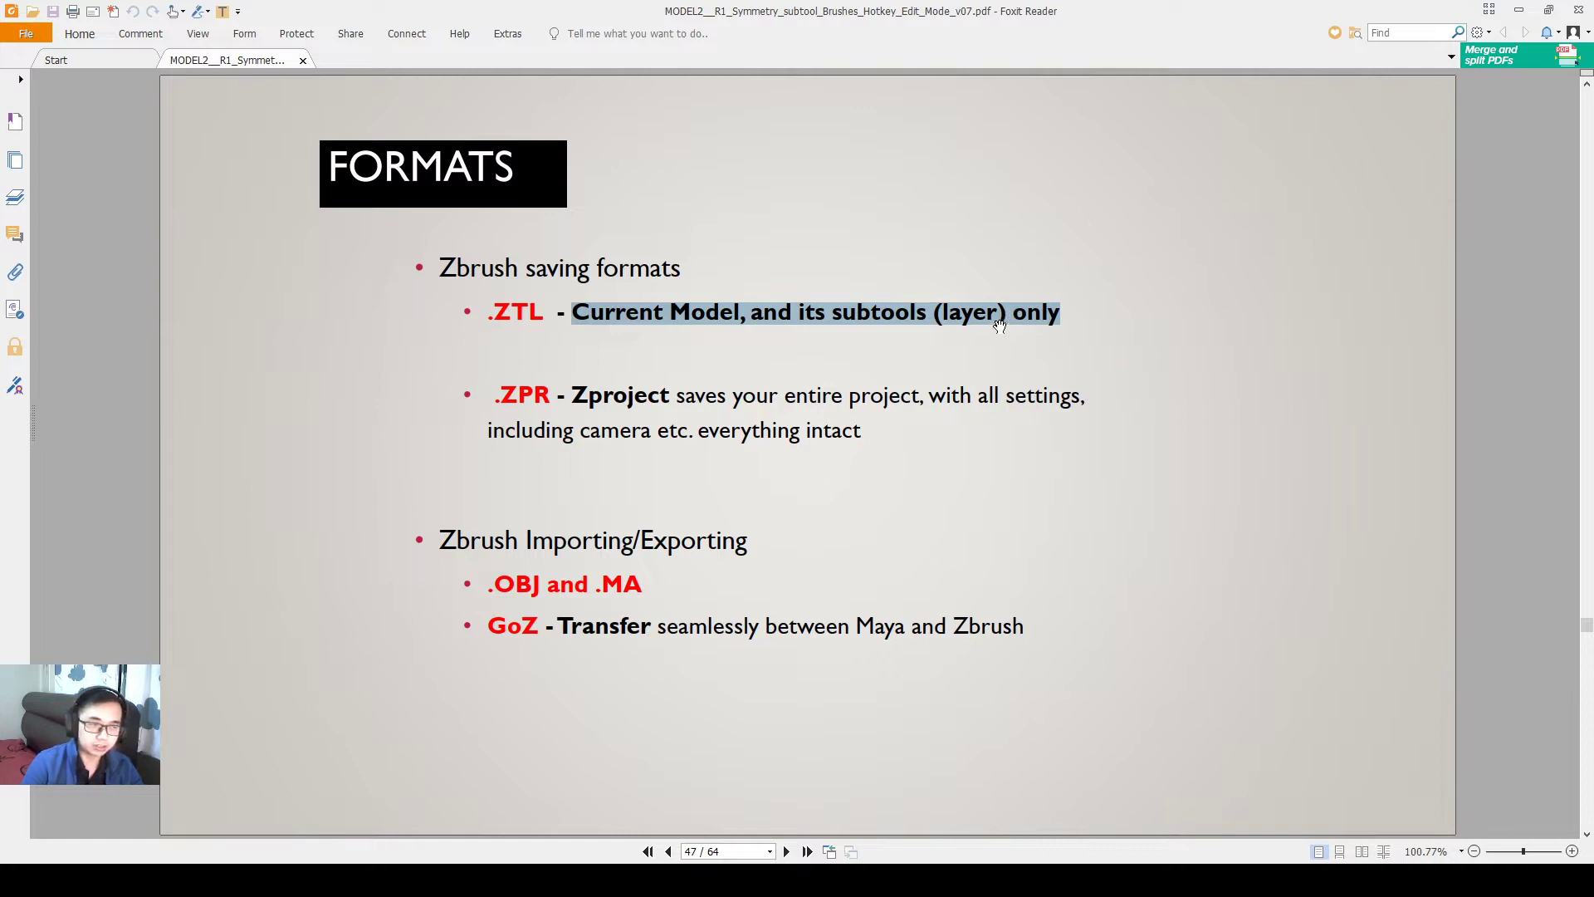
click(1005, 323)
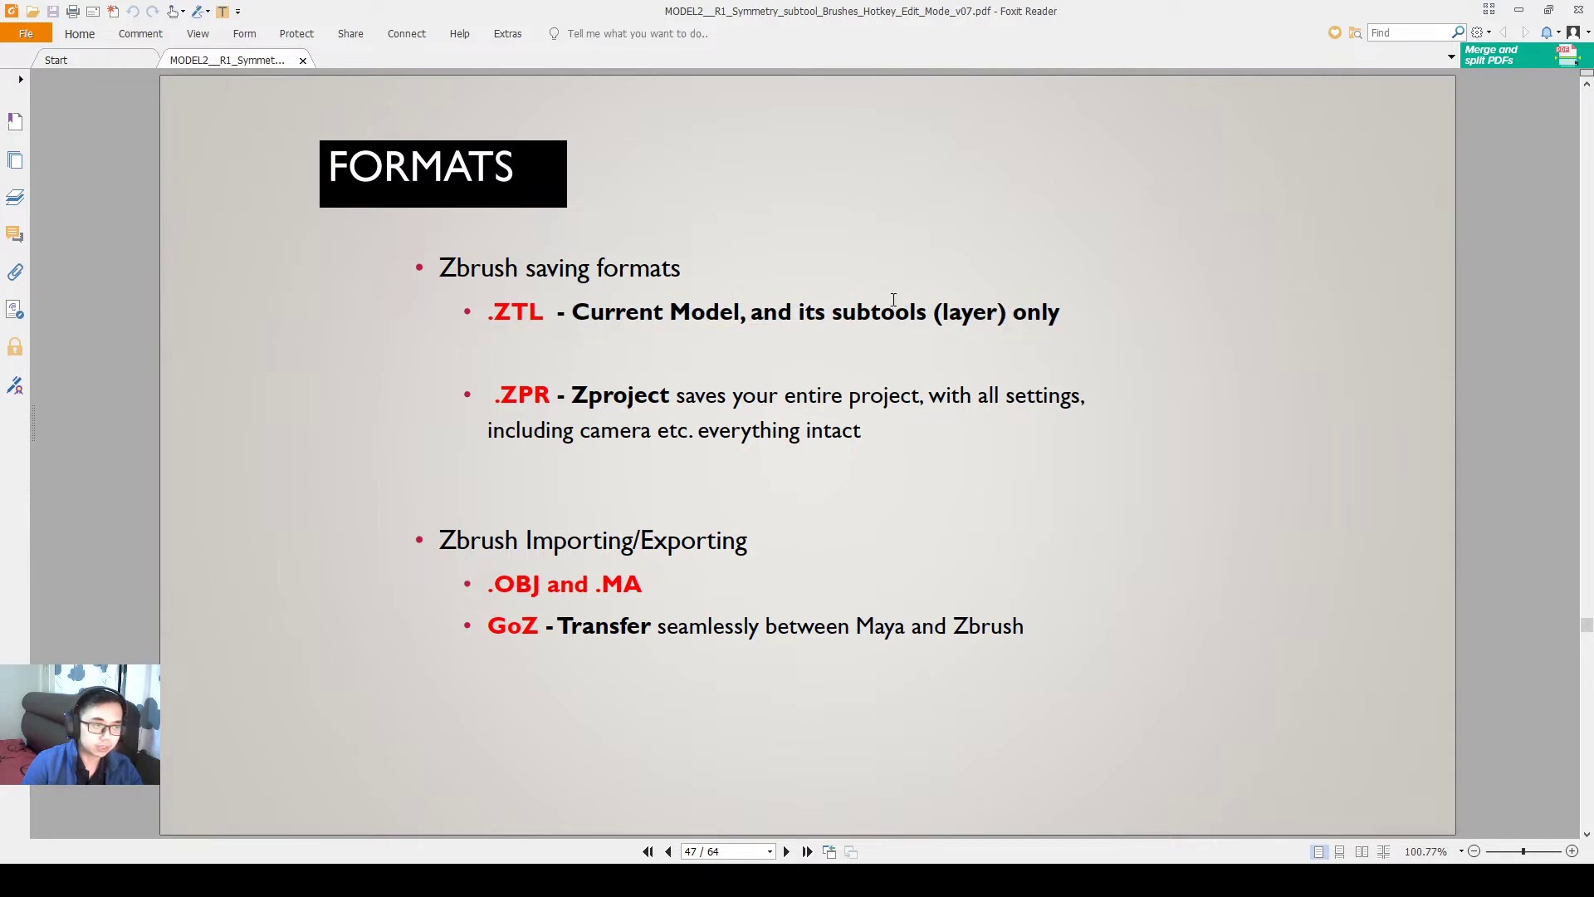
drag(926, 309, 833, 314)
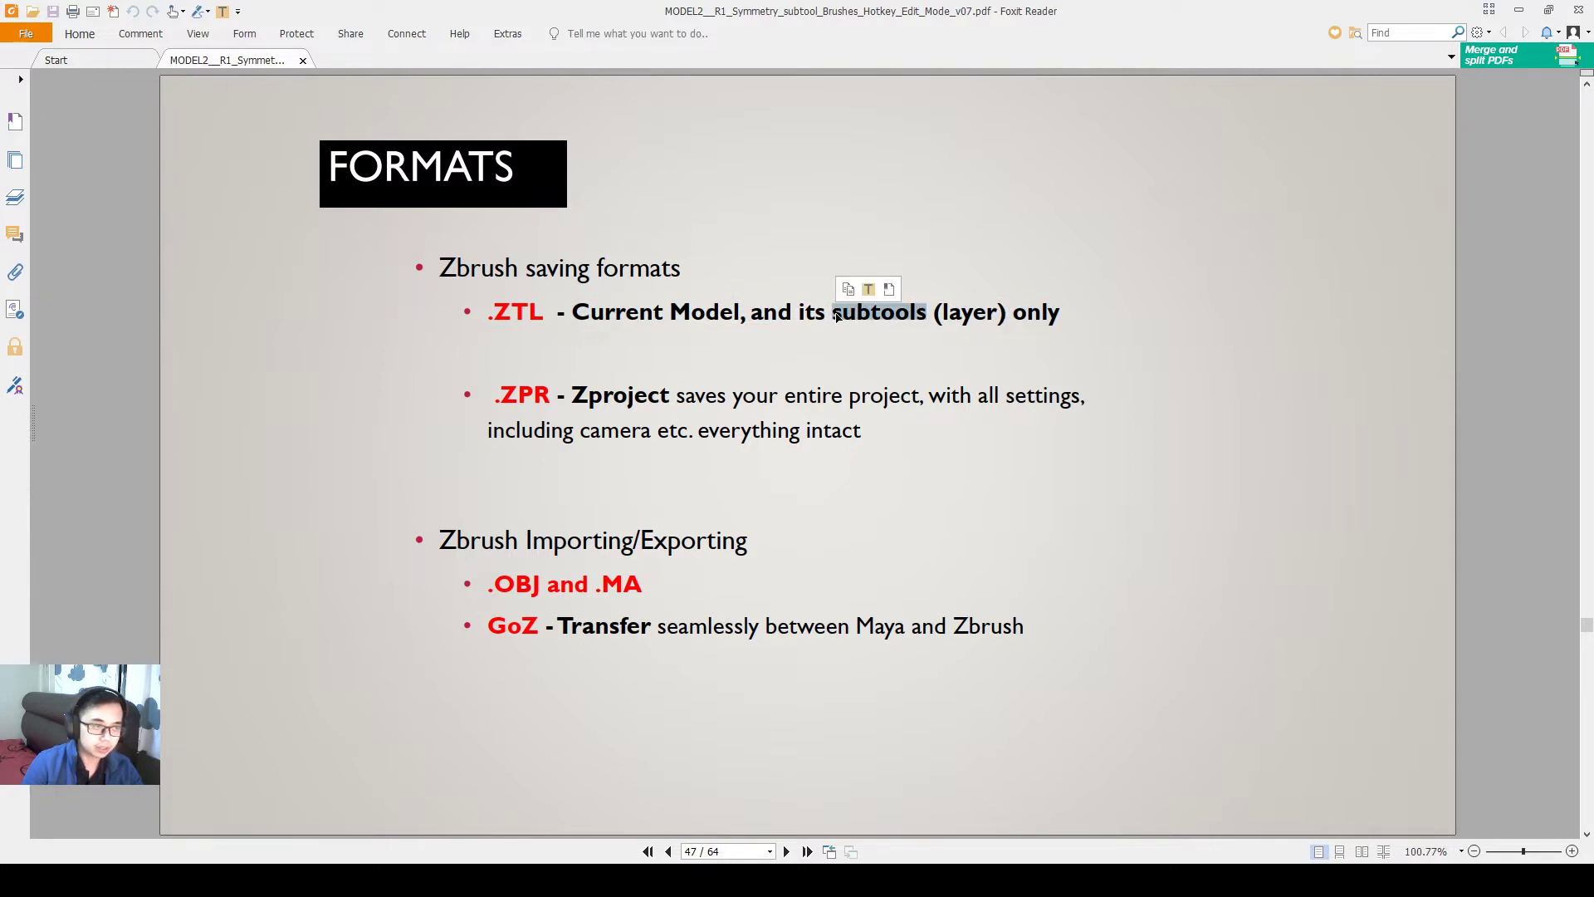
click(835, 315)
double_click(837, 315)
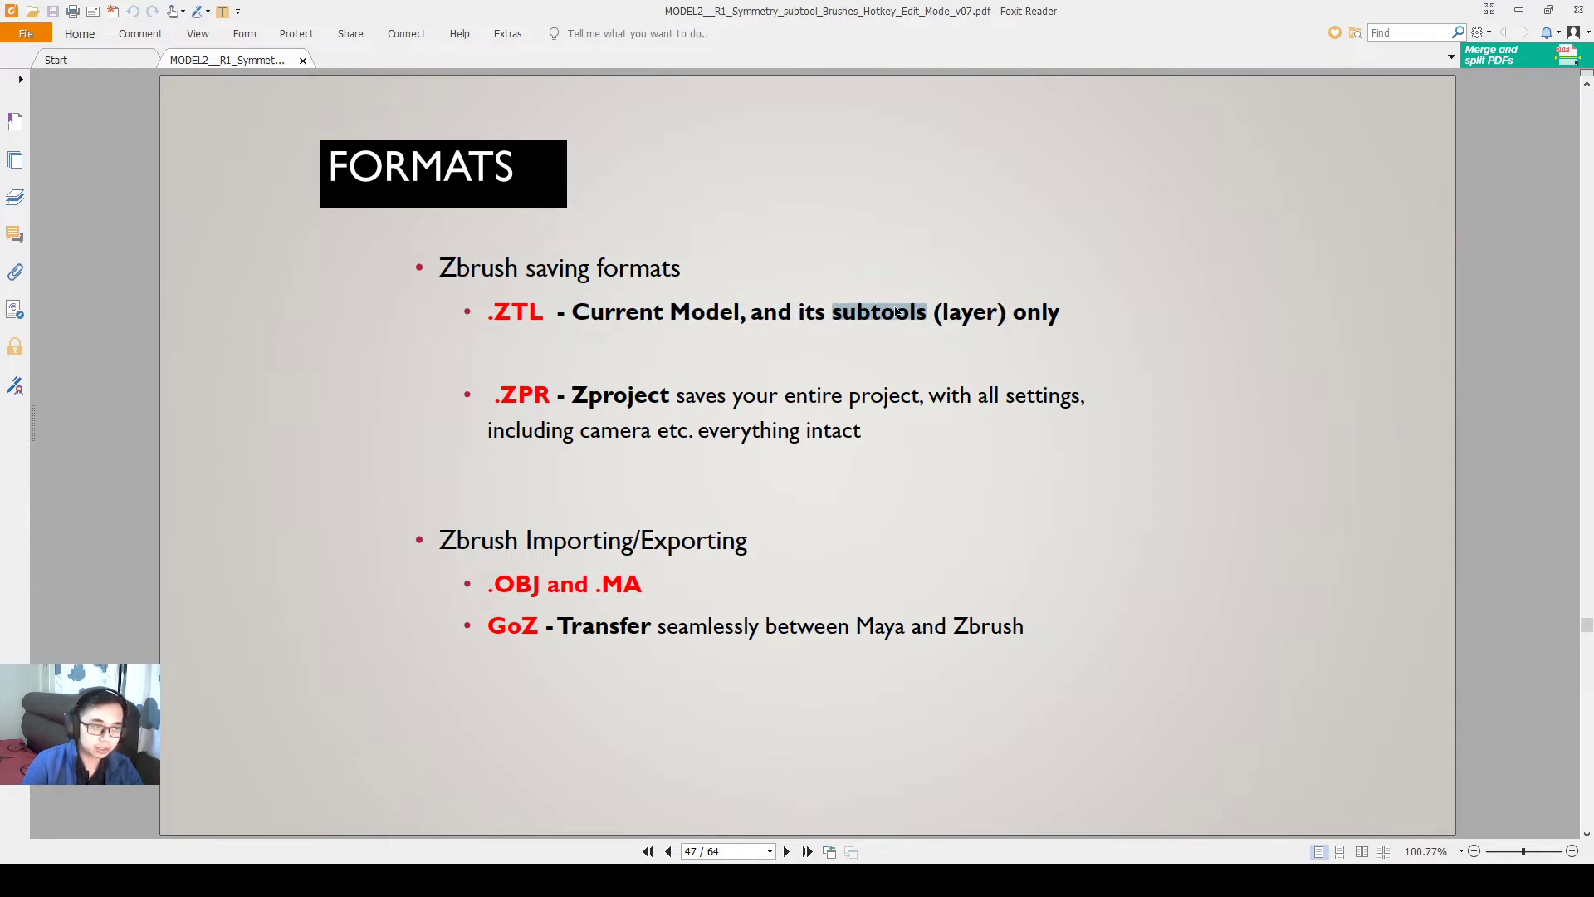
click(958, 318)
double_click(990, 312)
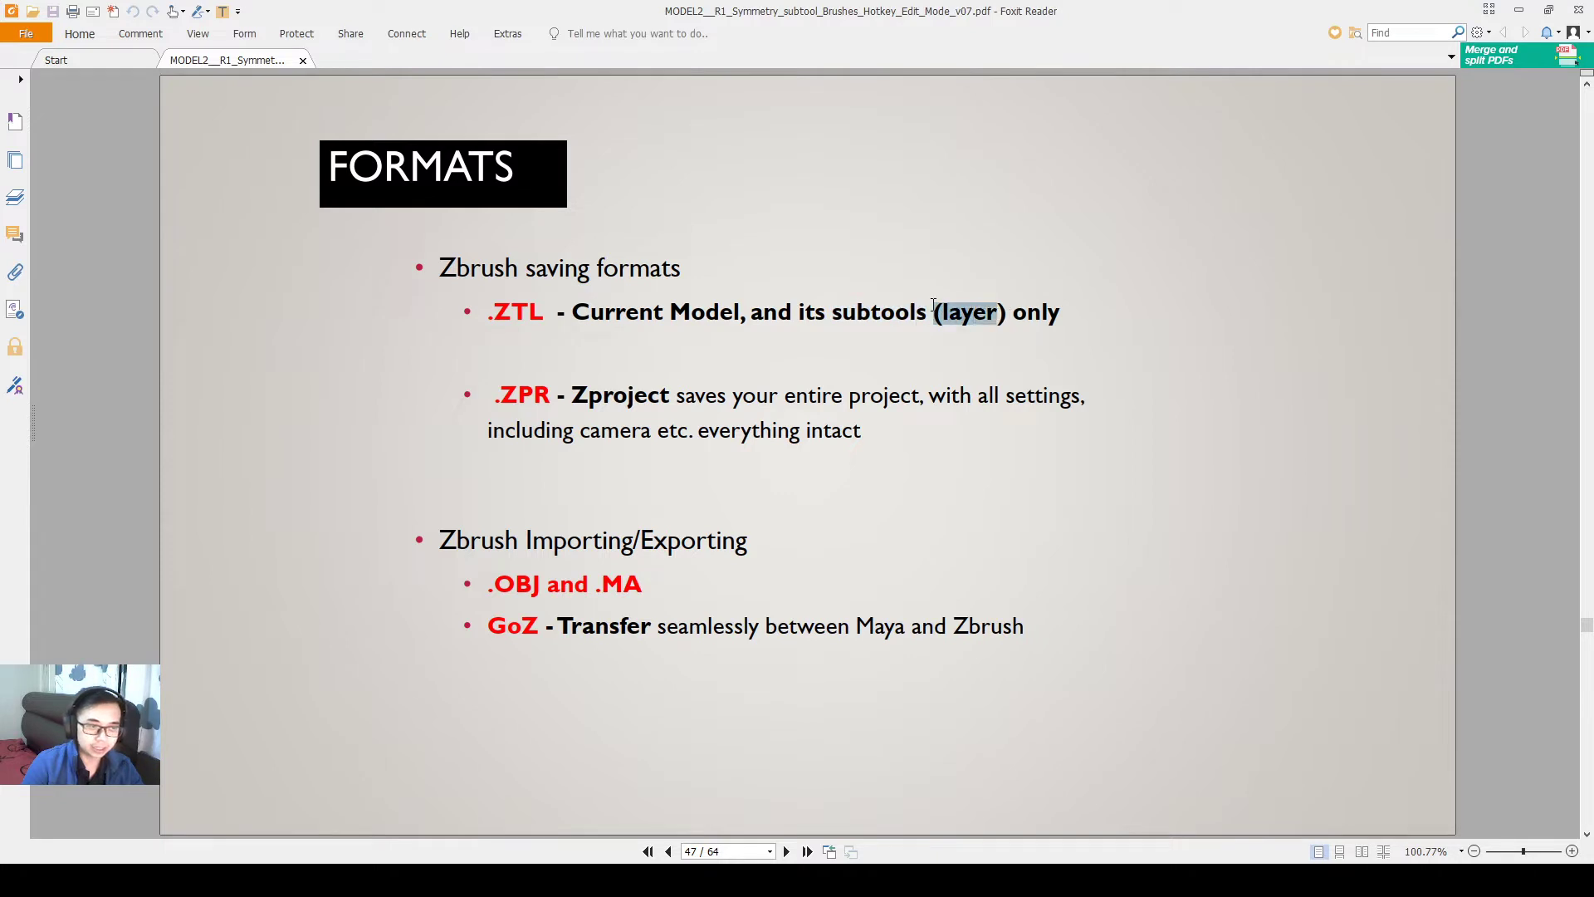
click(926, 317)
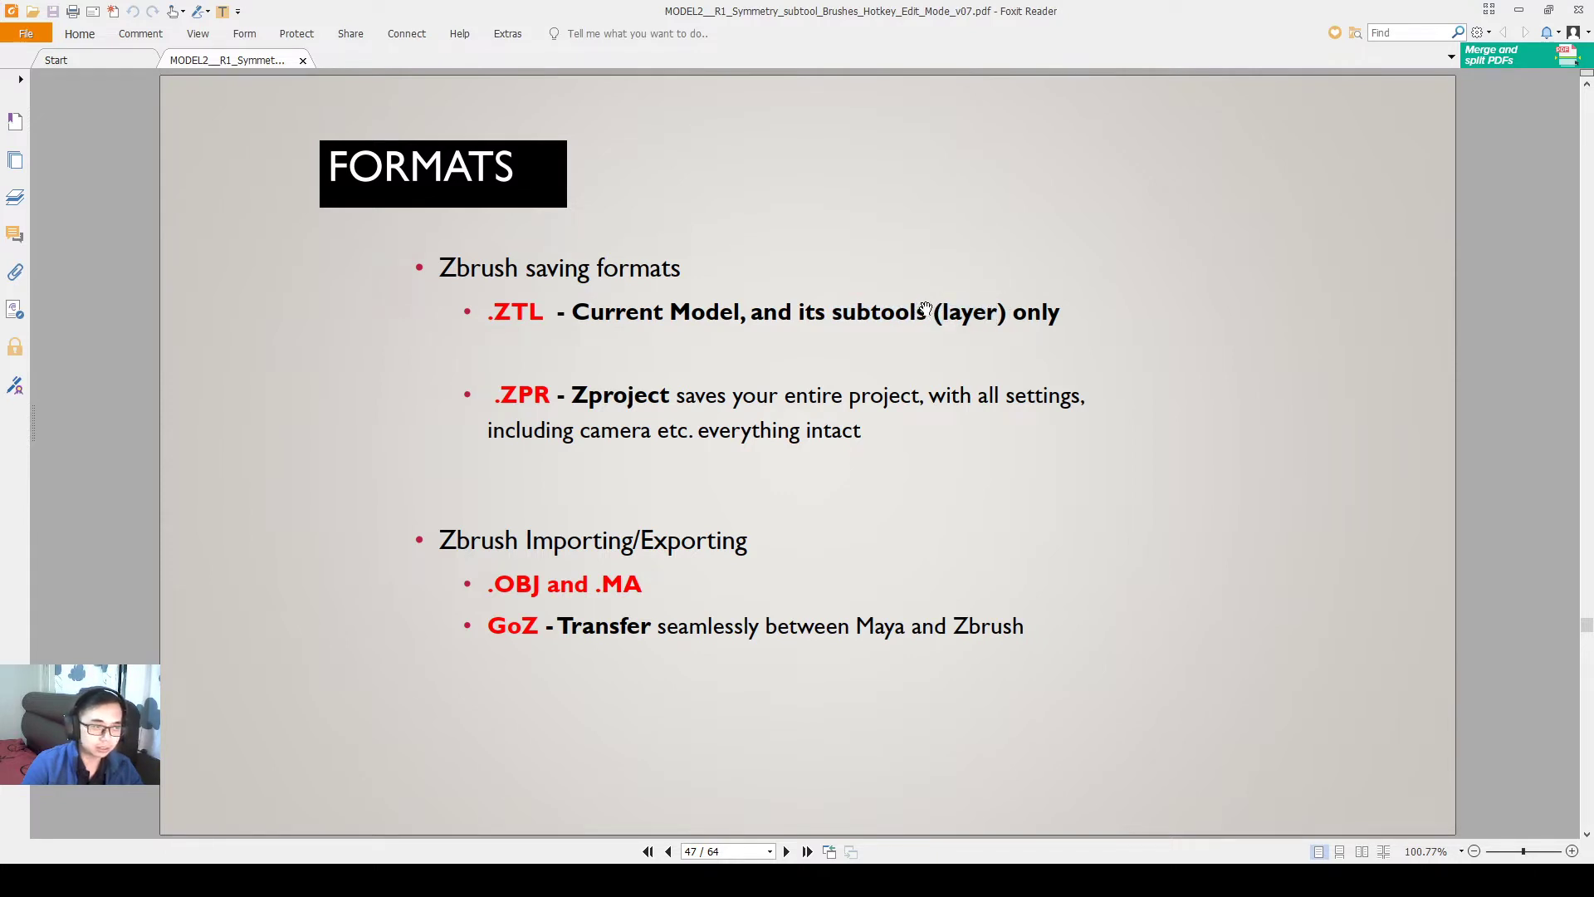
drag(926, 308, 474, 309)
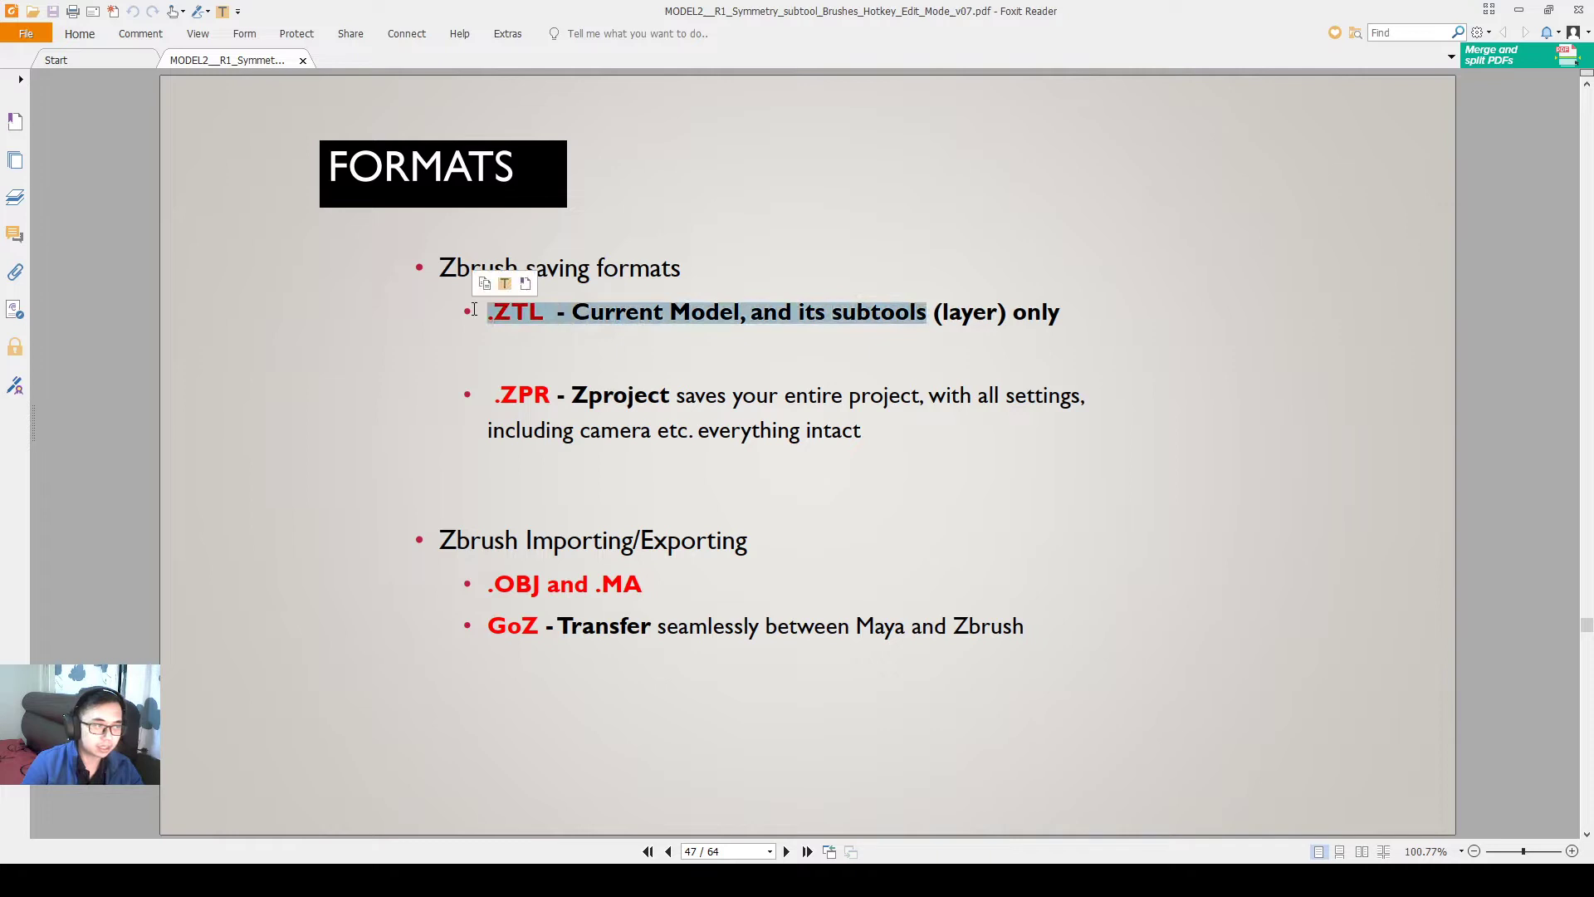
- Read the slide's description of the .ZPR Zproject format
click(516, 411)
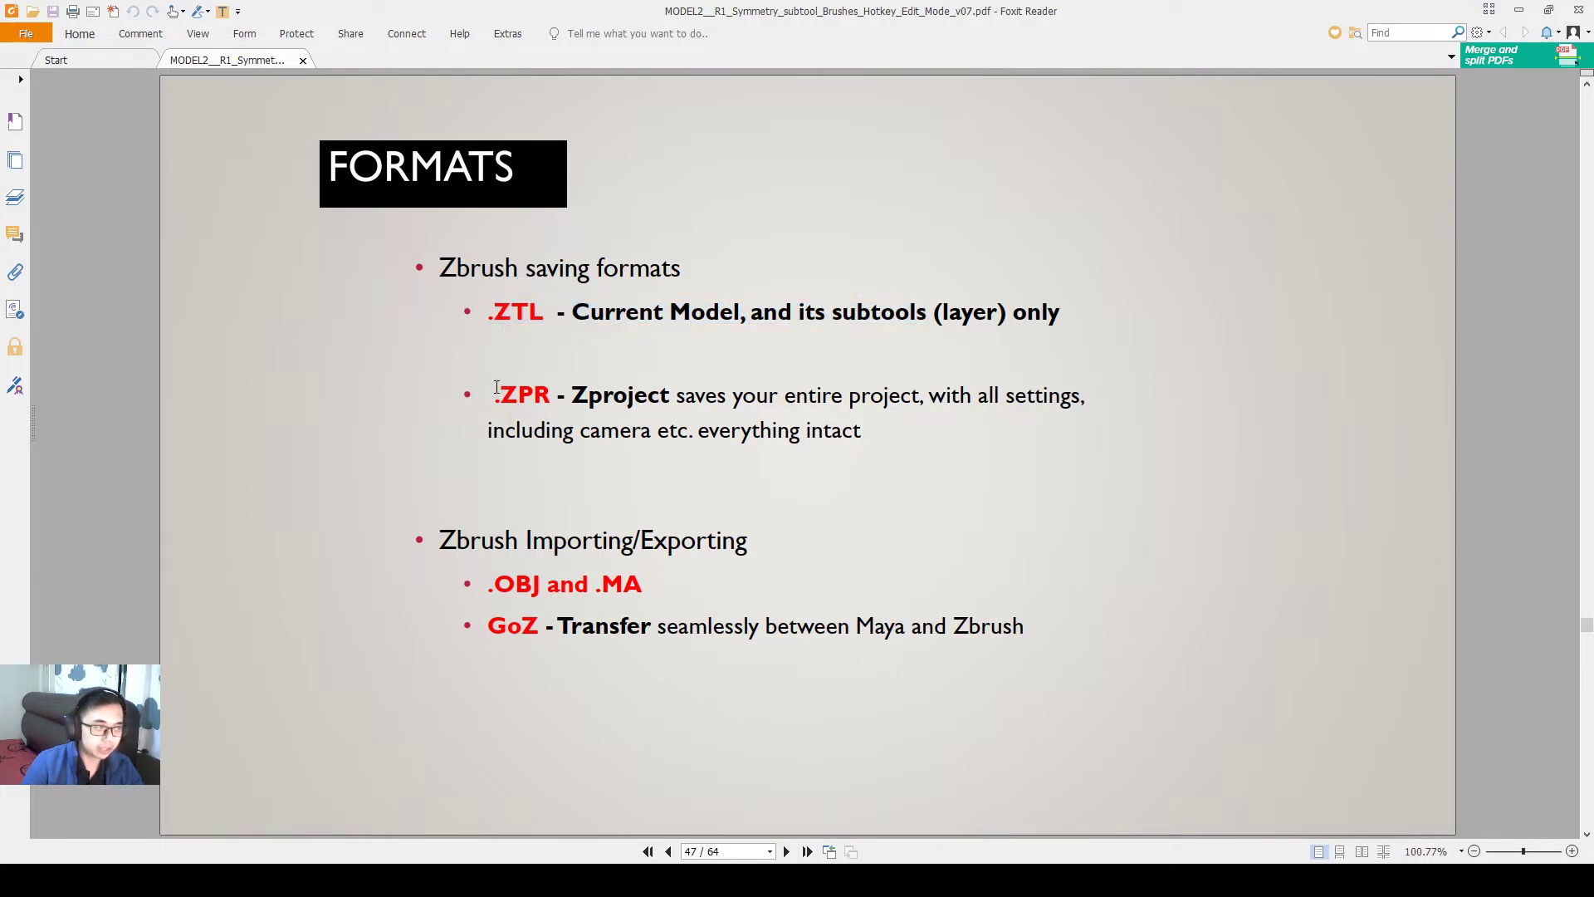
drag(496, 388, 971, 430)
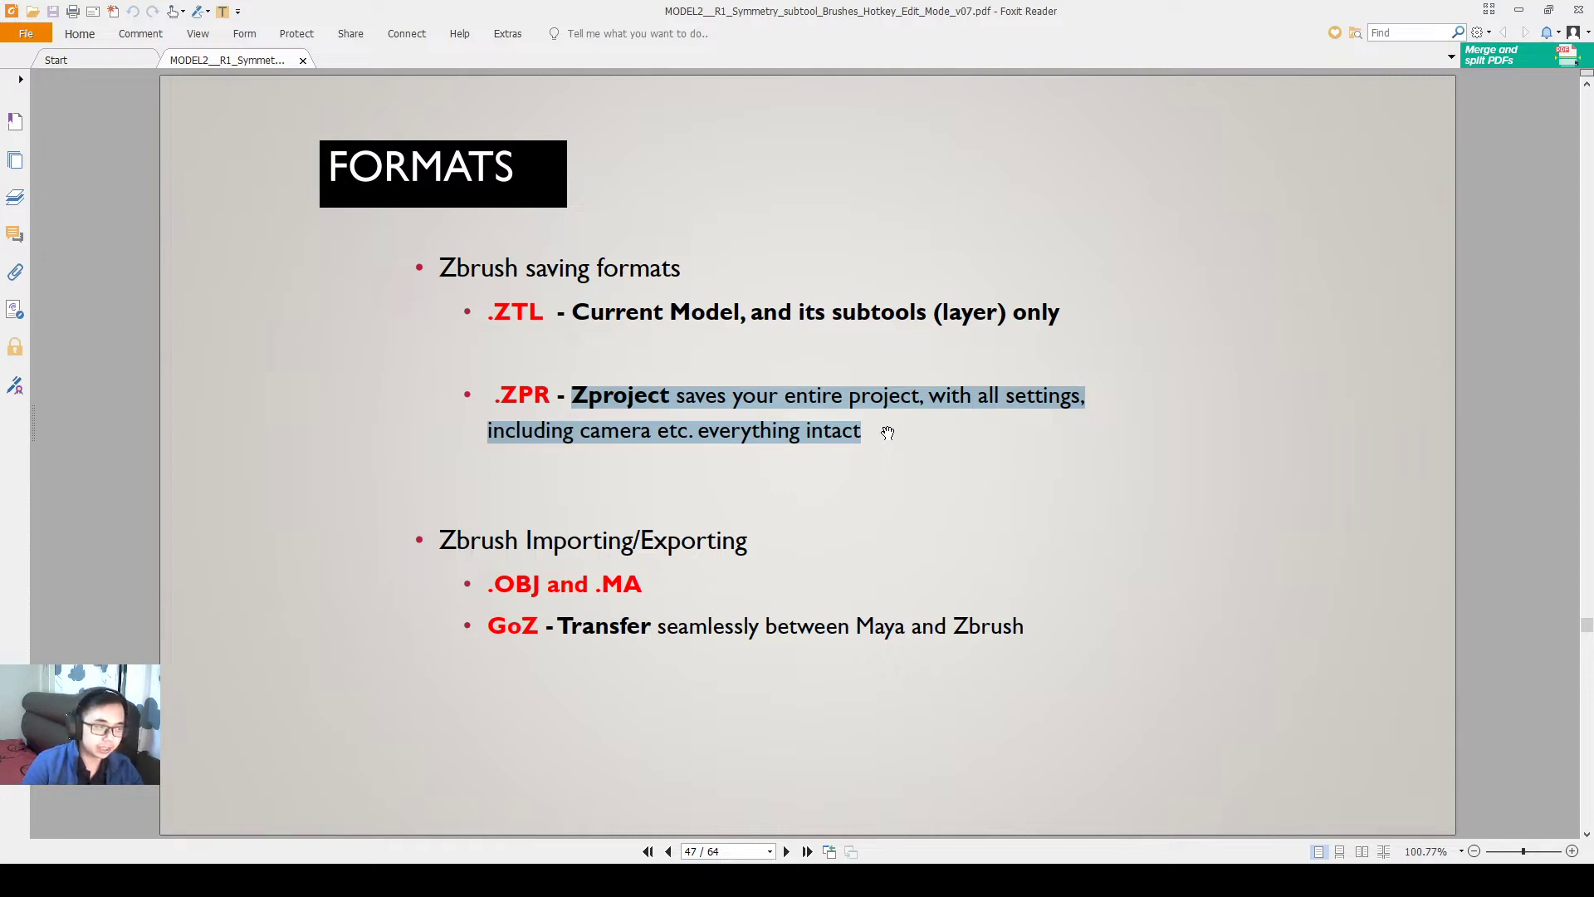
click(983, 463)
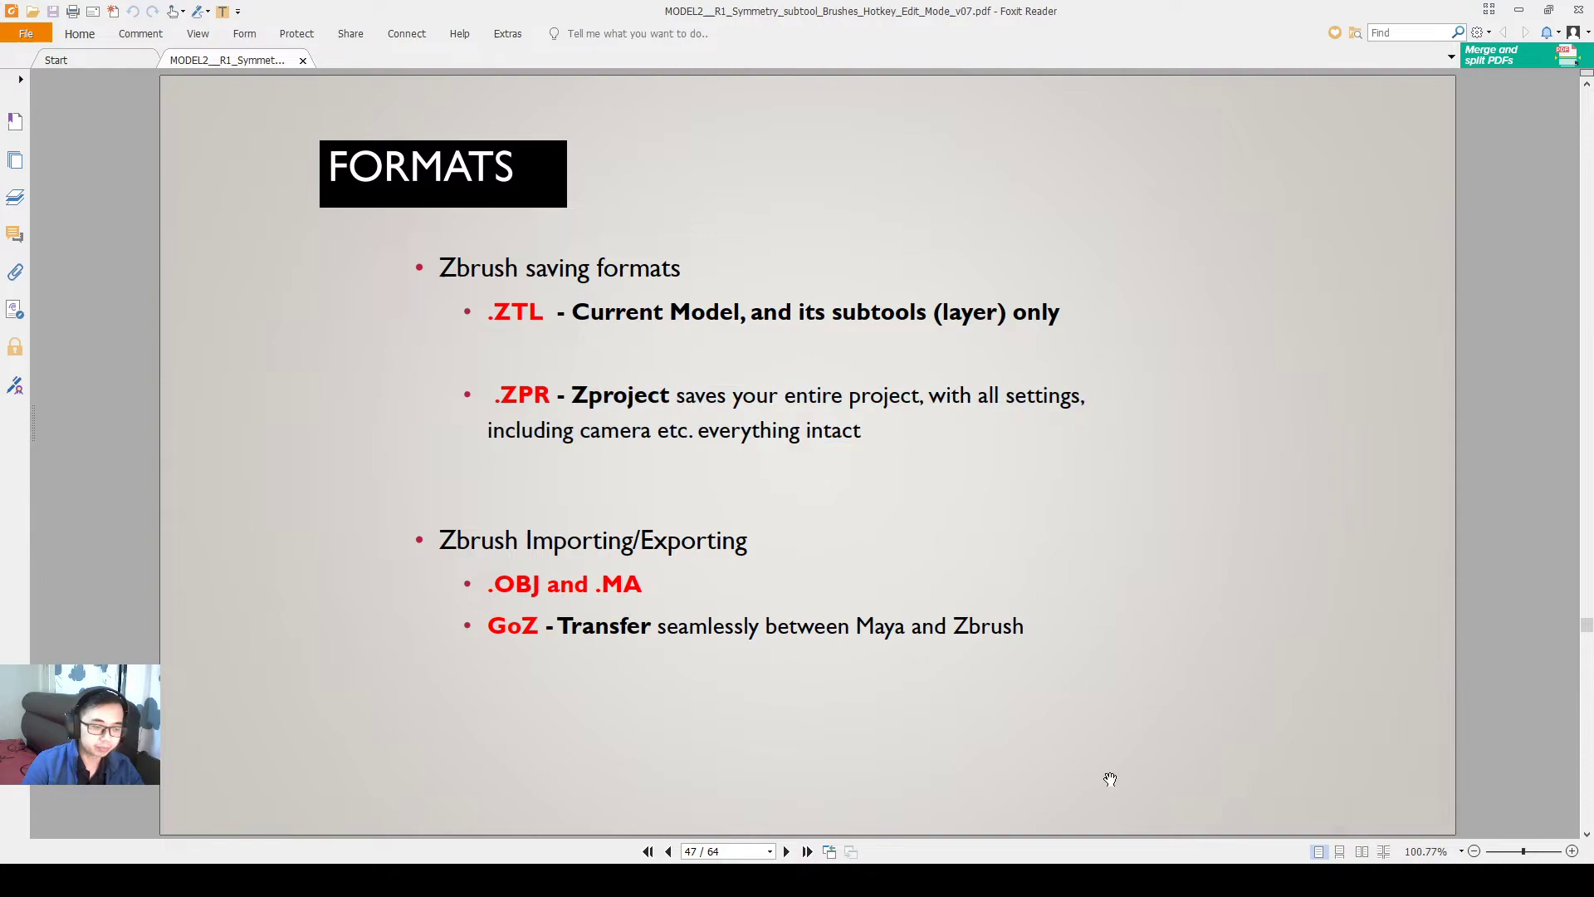
- Switch to ZBrush and open the DemoHead.ZPR sample project from LightBox
key(alt+Tab)
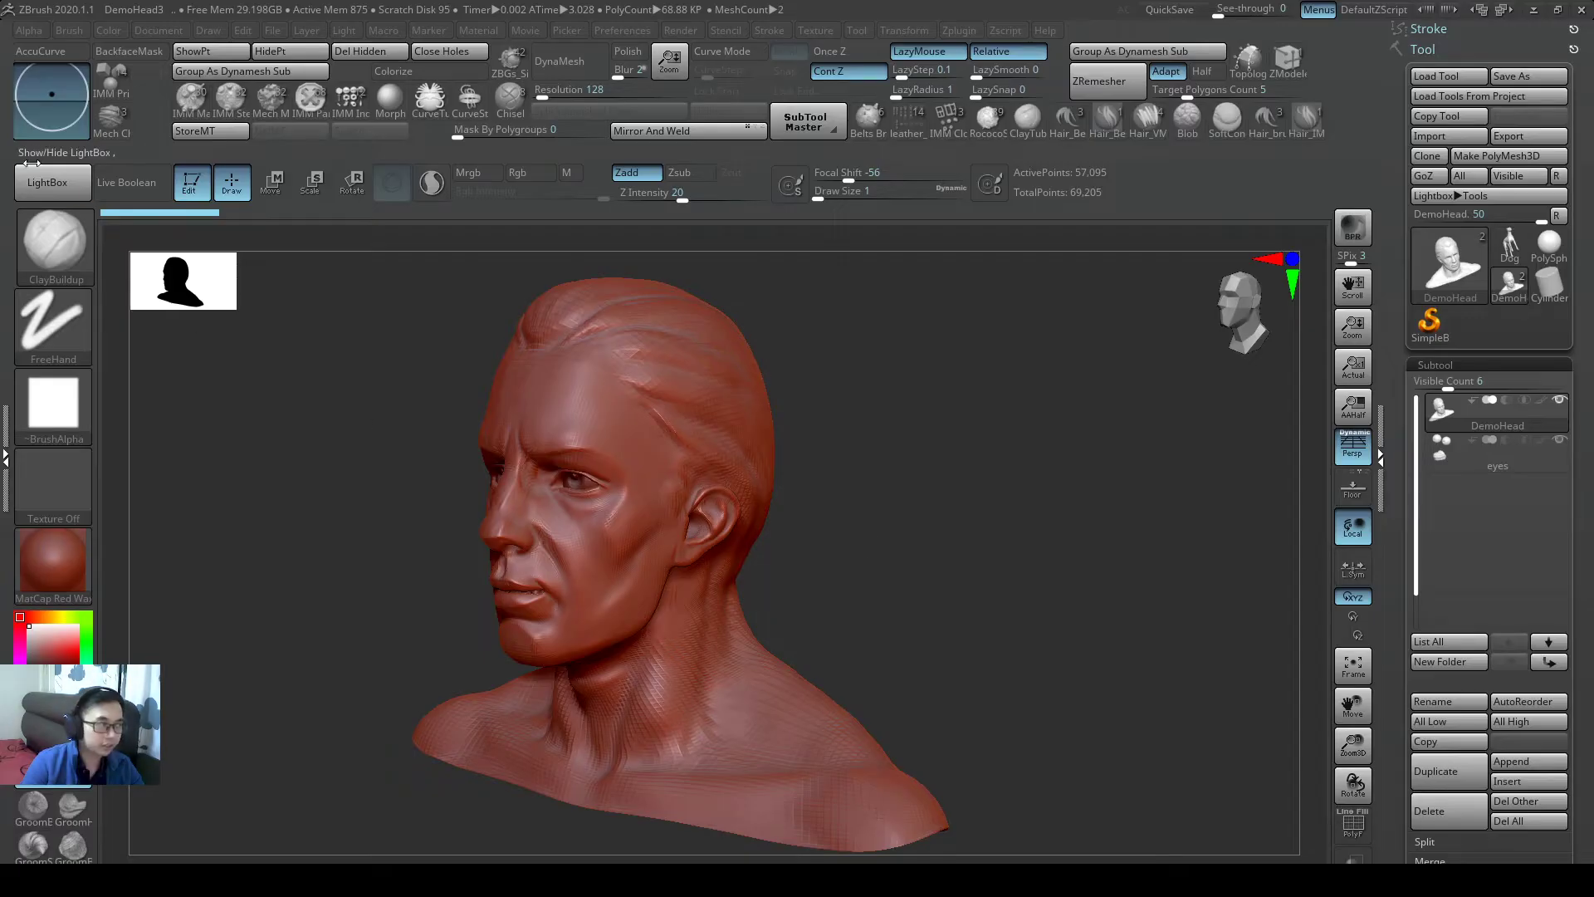
key(comma)
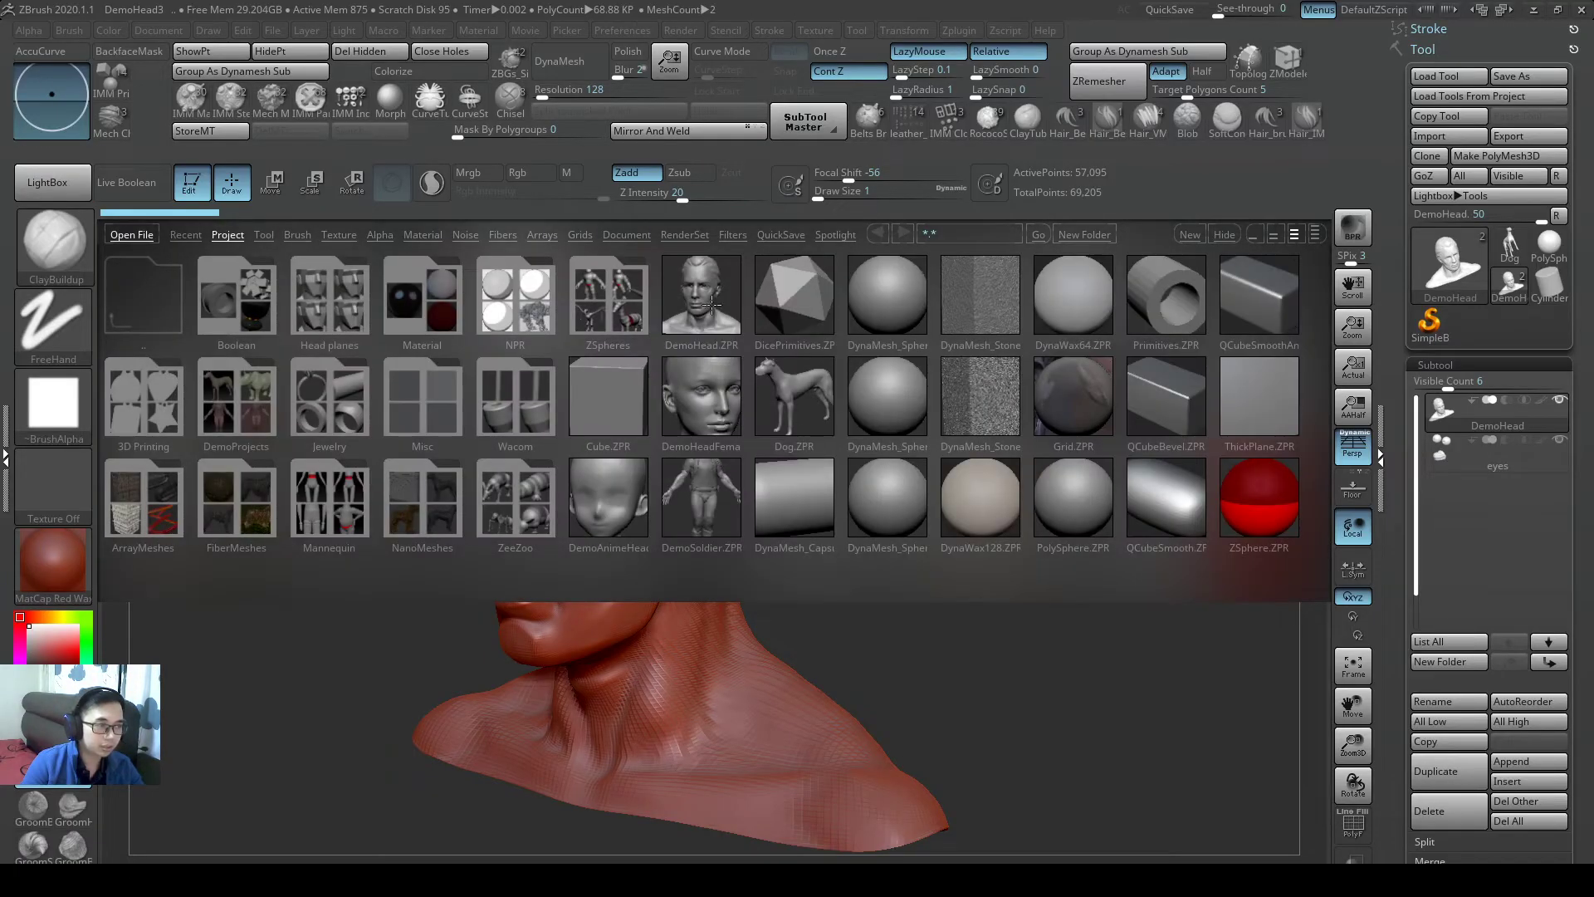
double_click(716, 311)
click(860, 496)
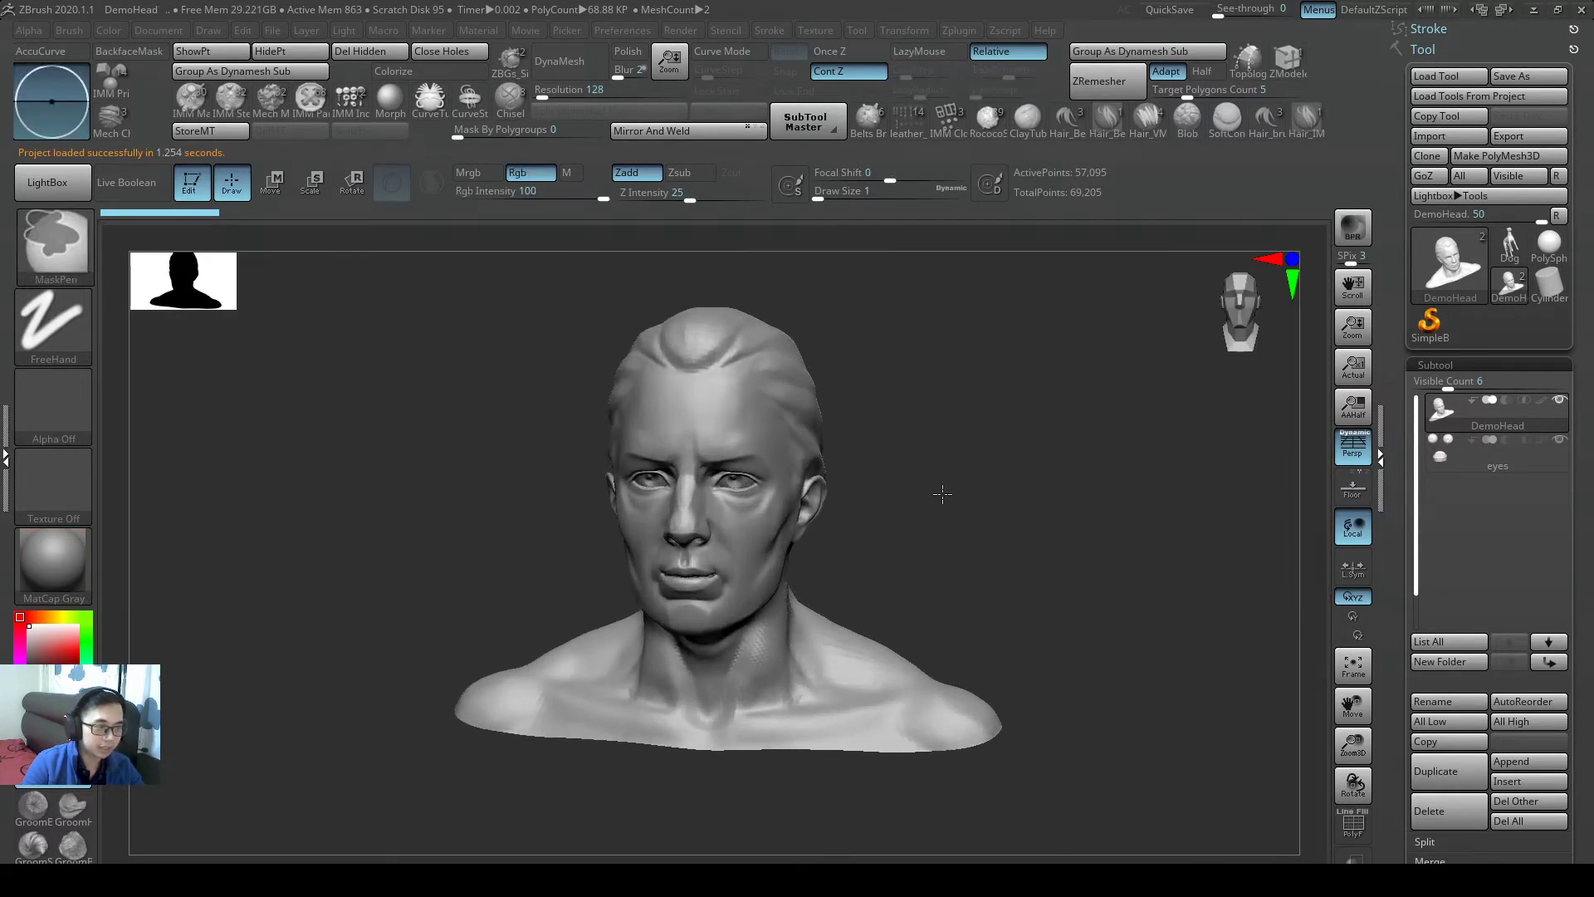
key(ctrl+2)
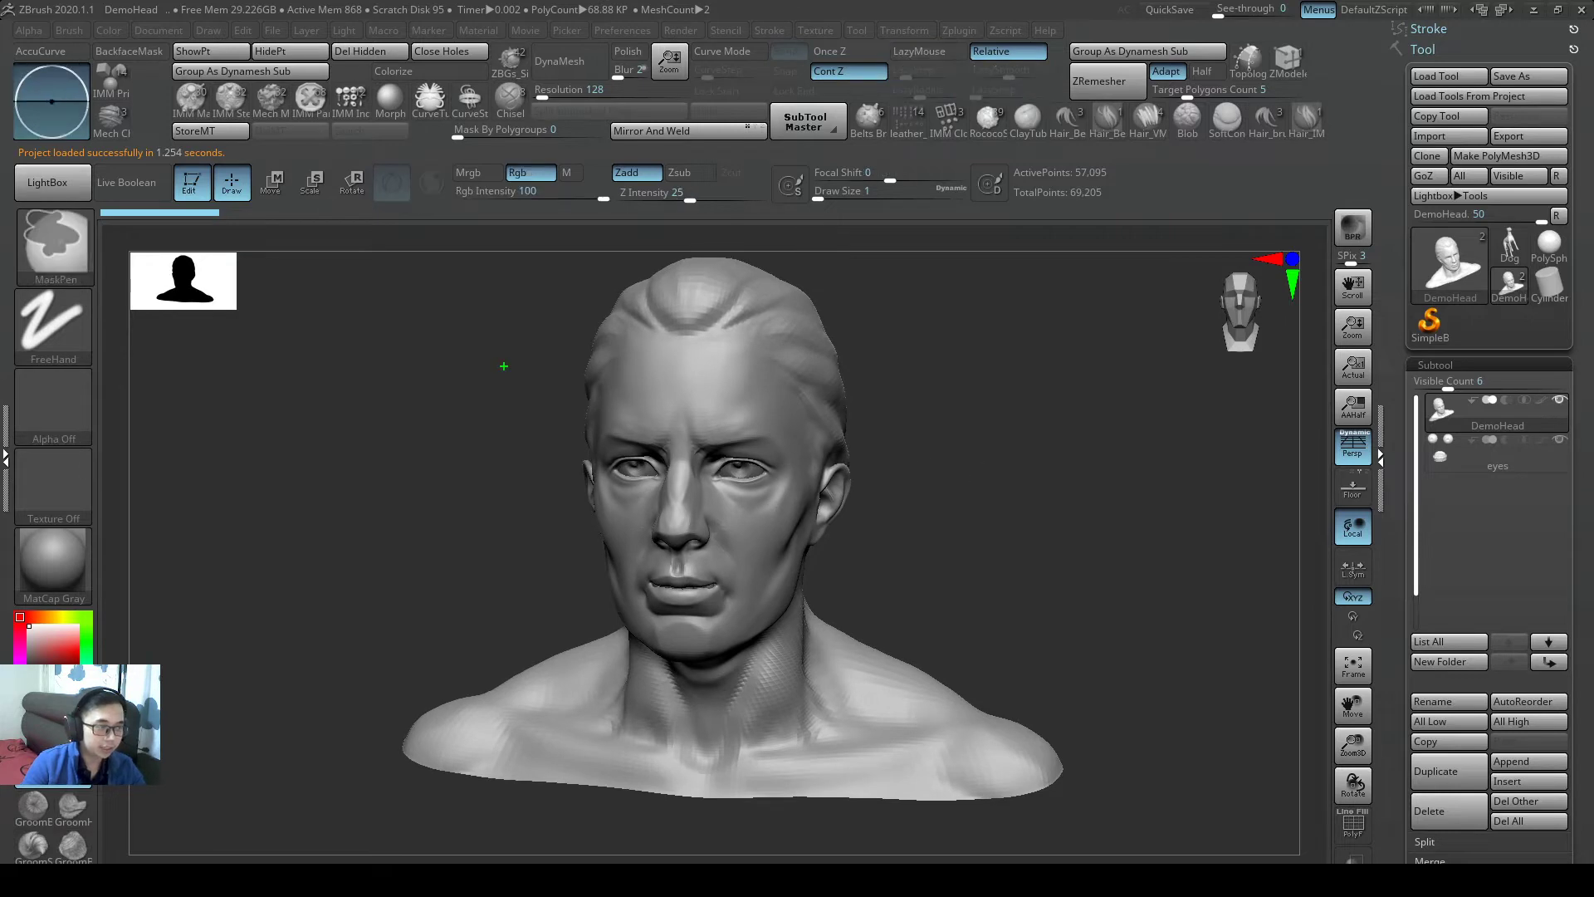
mouse_move(456, 357)
mouse_down()
mouse_move(538, 415)
mouse_move(505, 416)
mouse_up()
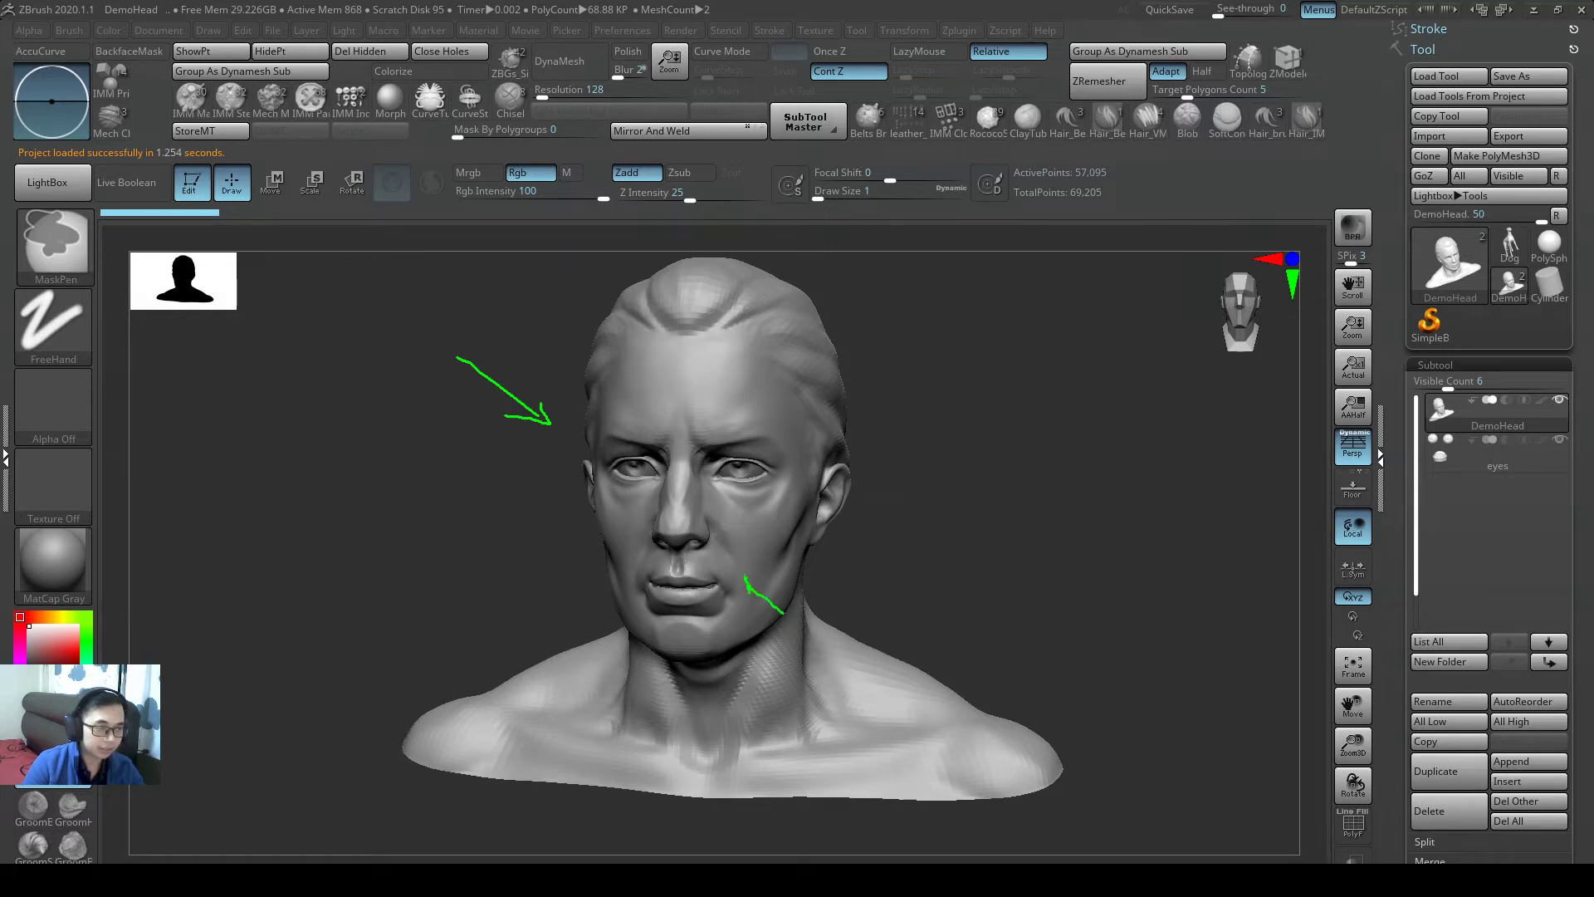
key(Escape)
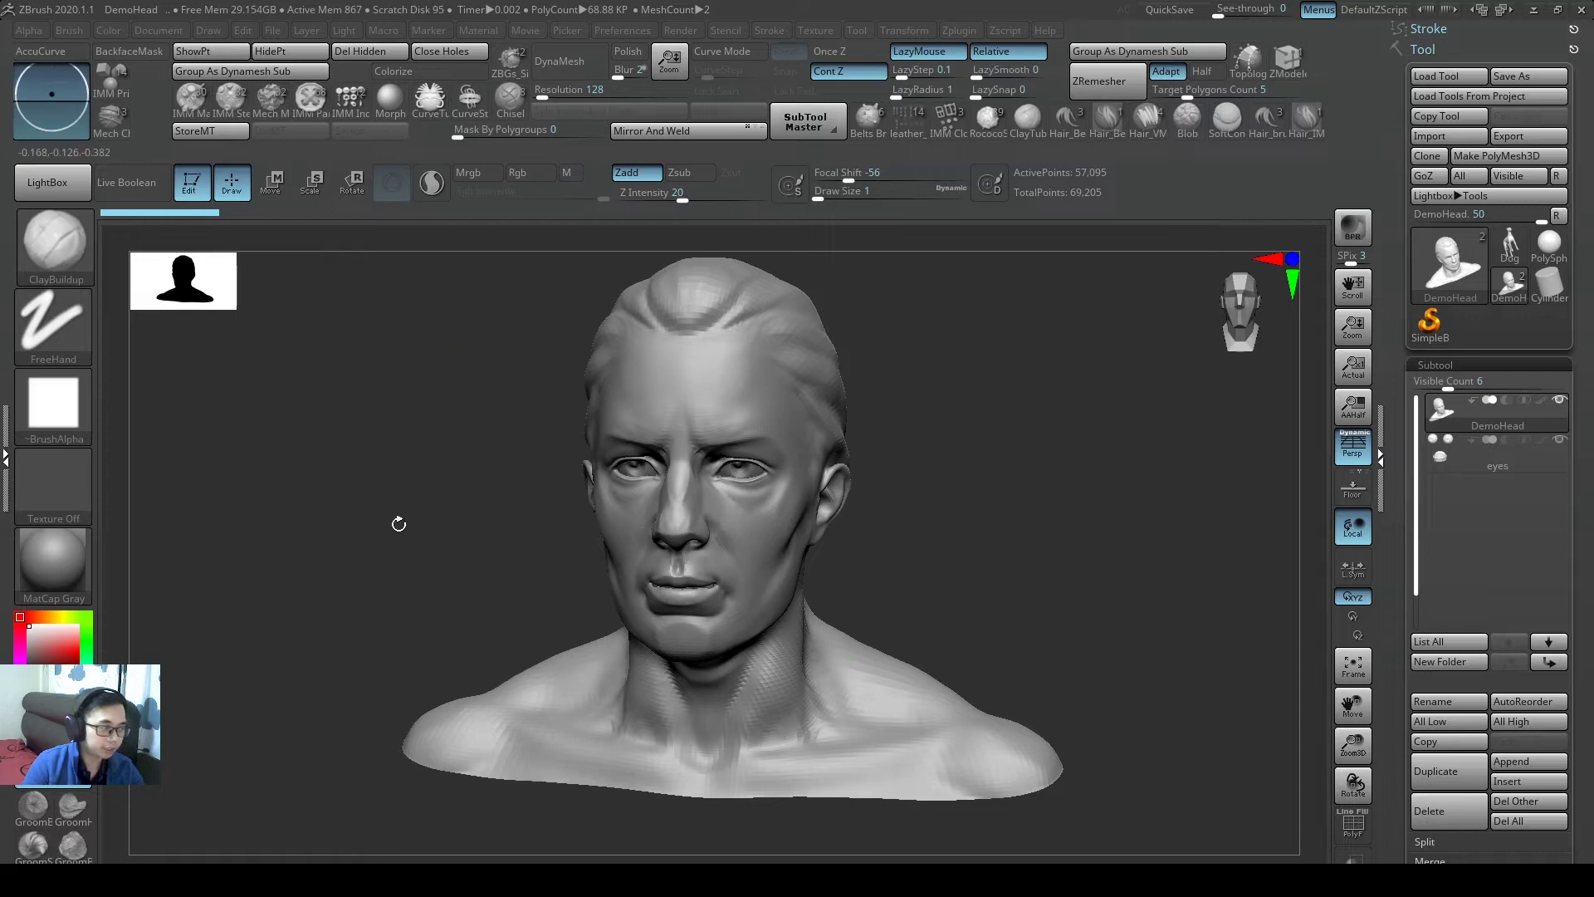
- Assign the MatCap Red Wax material to the demo head
click(29, 595)
click(30, 594)
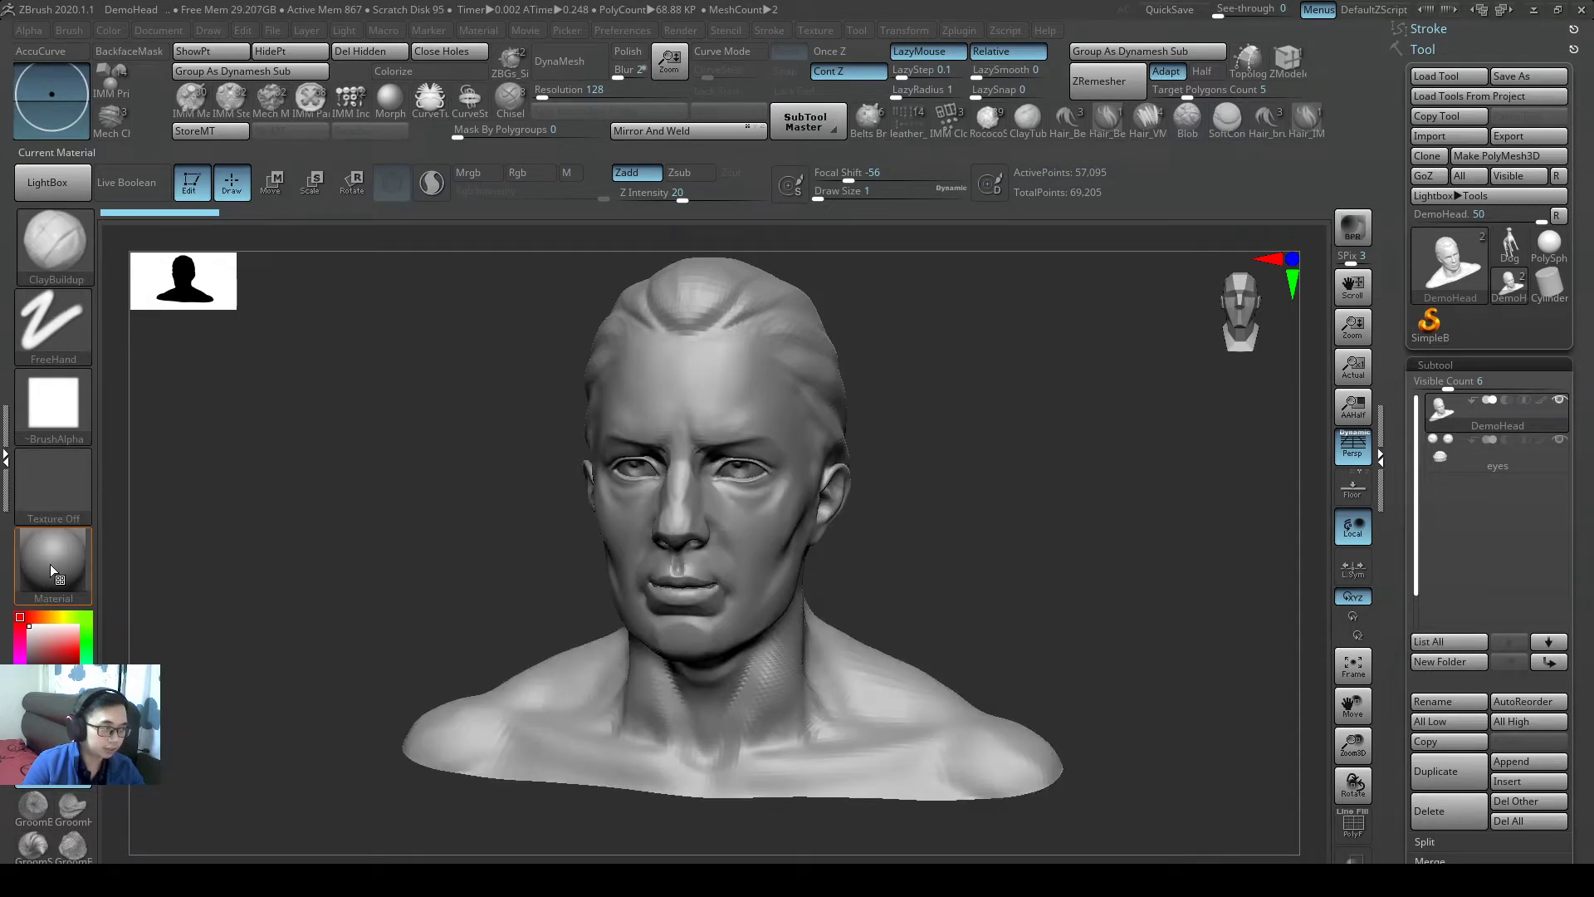
click(53, 565)
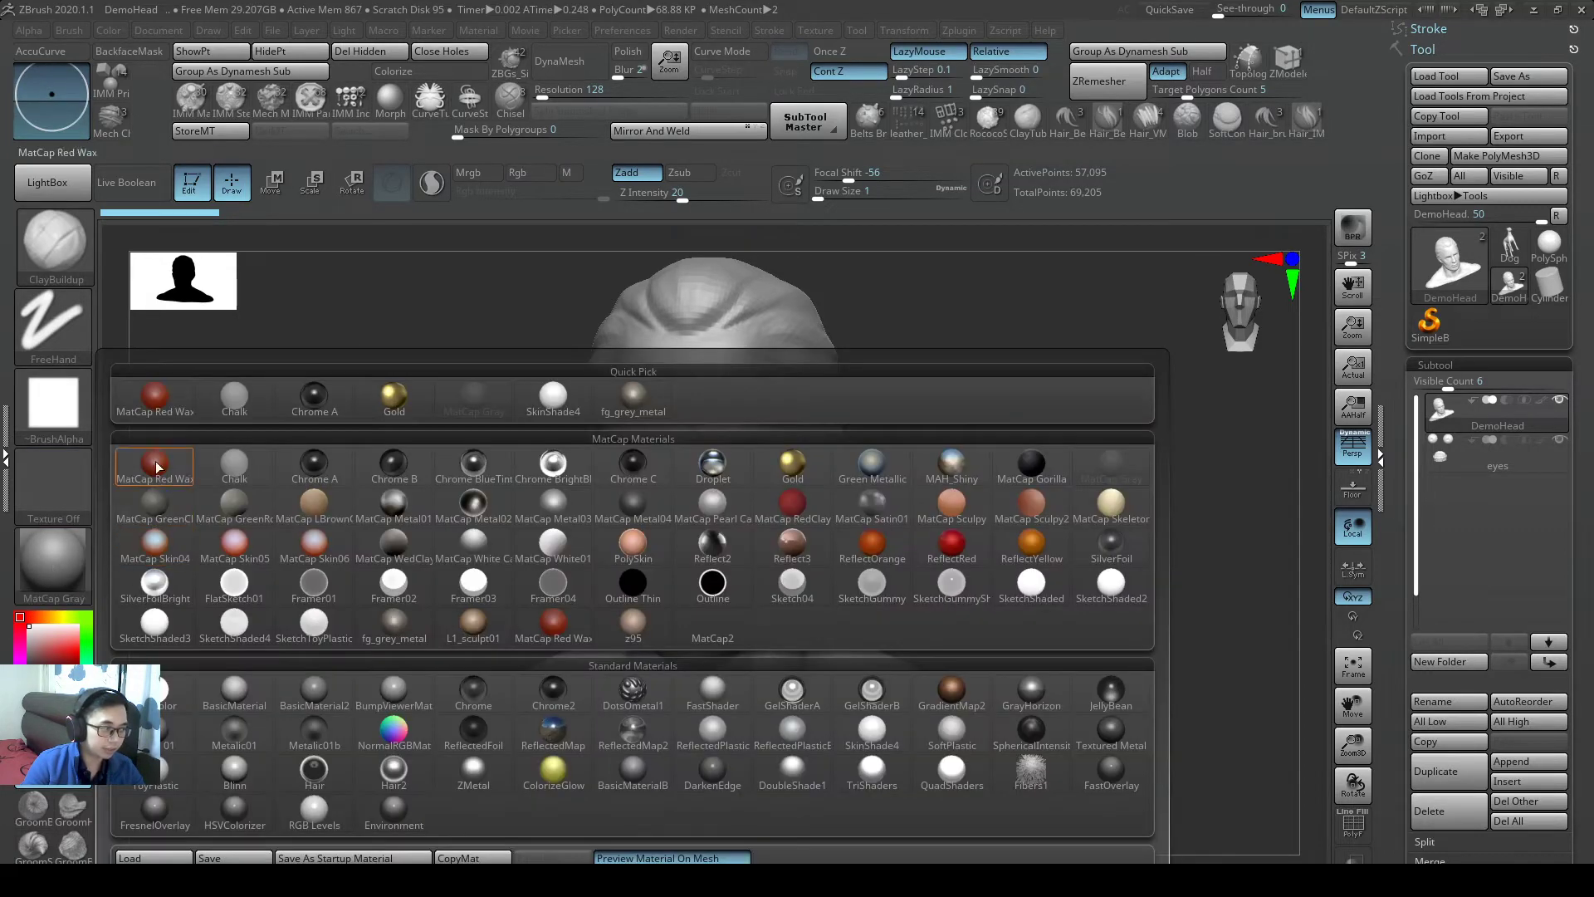
click(156, 467)
mouse_move(1049, 551)
mouse_down()
mouse_move(1021, 574)
mouse_move(932, 590)
mouse_up()
key(ctrl)
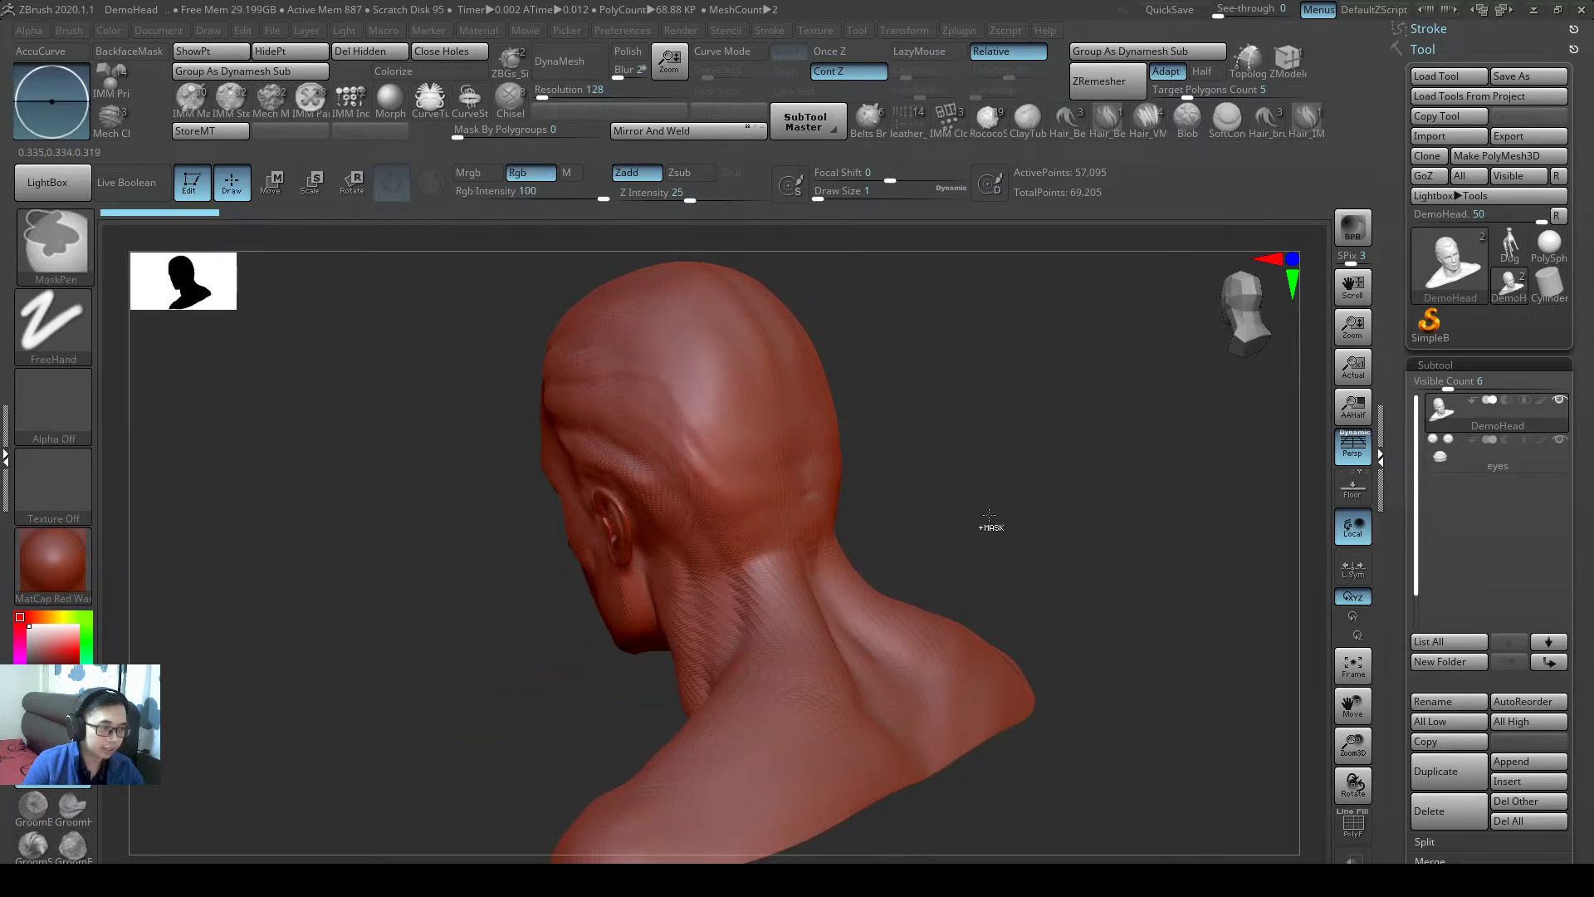
ctrl+drag(976, 452, 898, 517)
key(Escape)
key(ctrl+2)
mouse_move(380, 395)
mouse_down()
mouse_move(374, 461)
mouse_move(416, 494)
mouse_up()
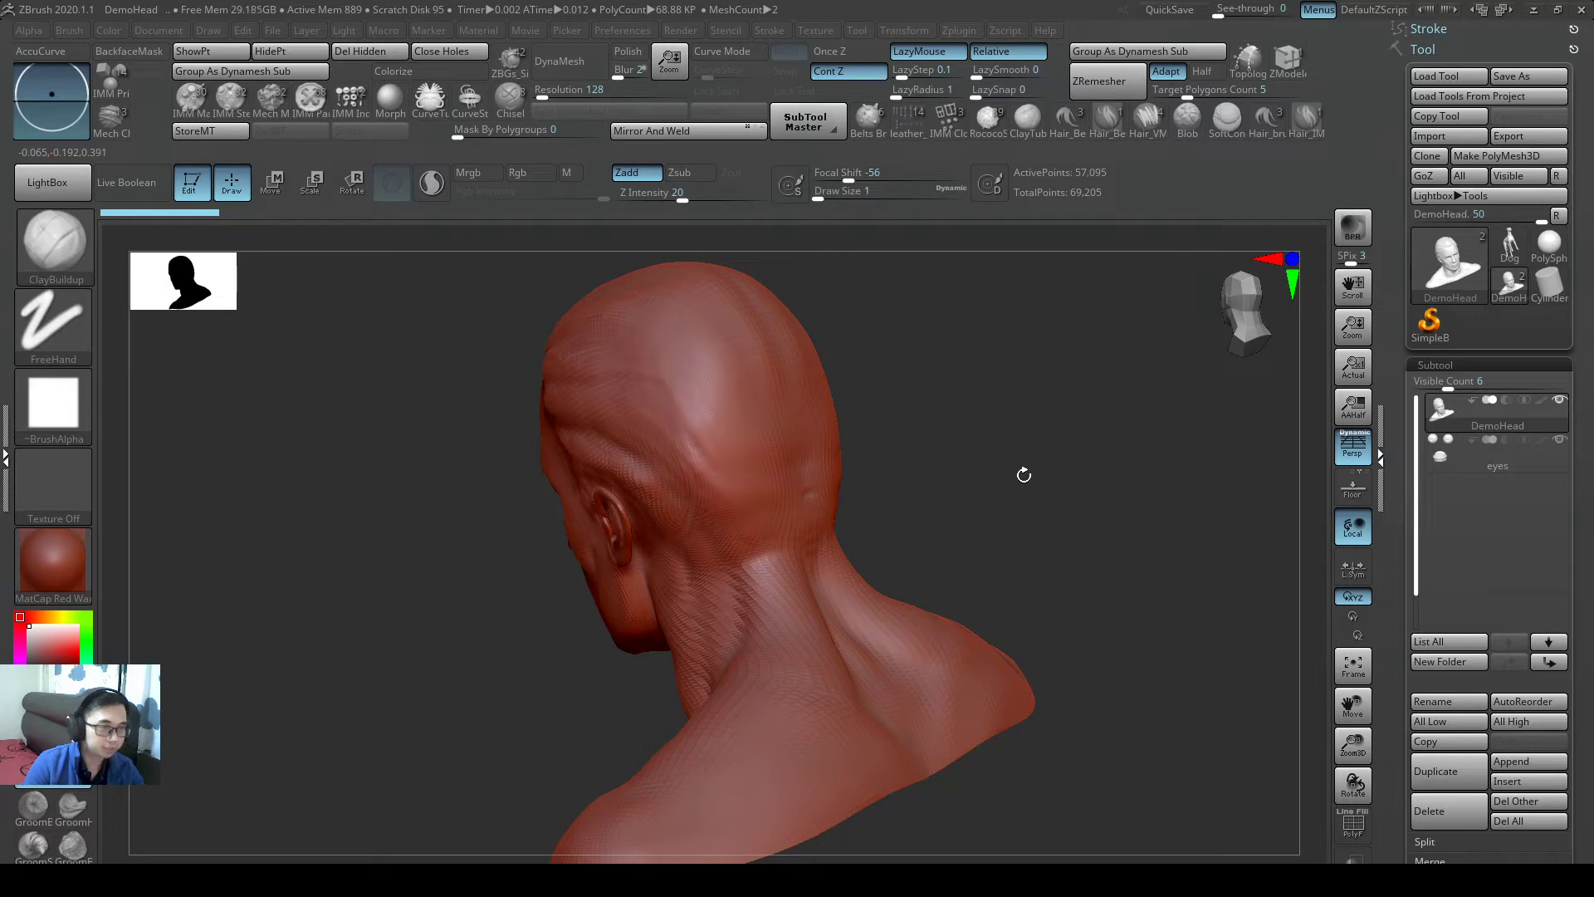
key(ctrl)
ctrl+drag(1581, 354, 1402, 478)
drag(870, 406, 795, 470)
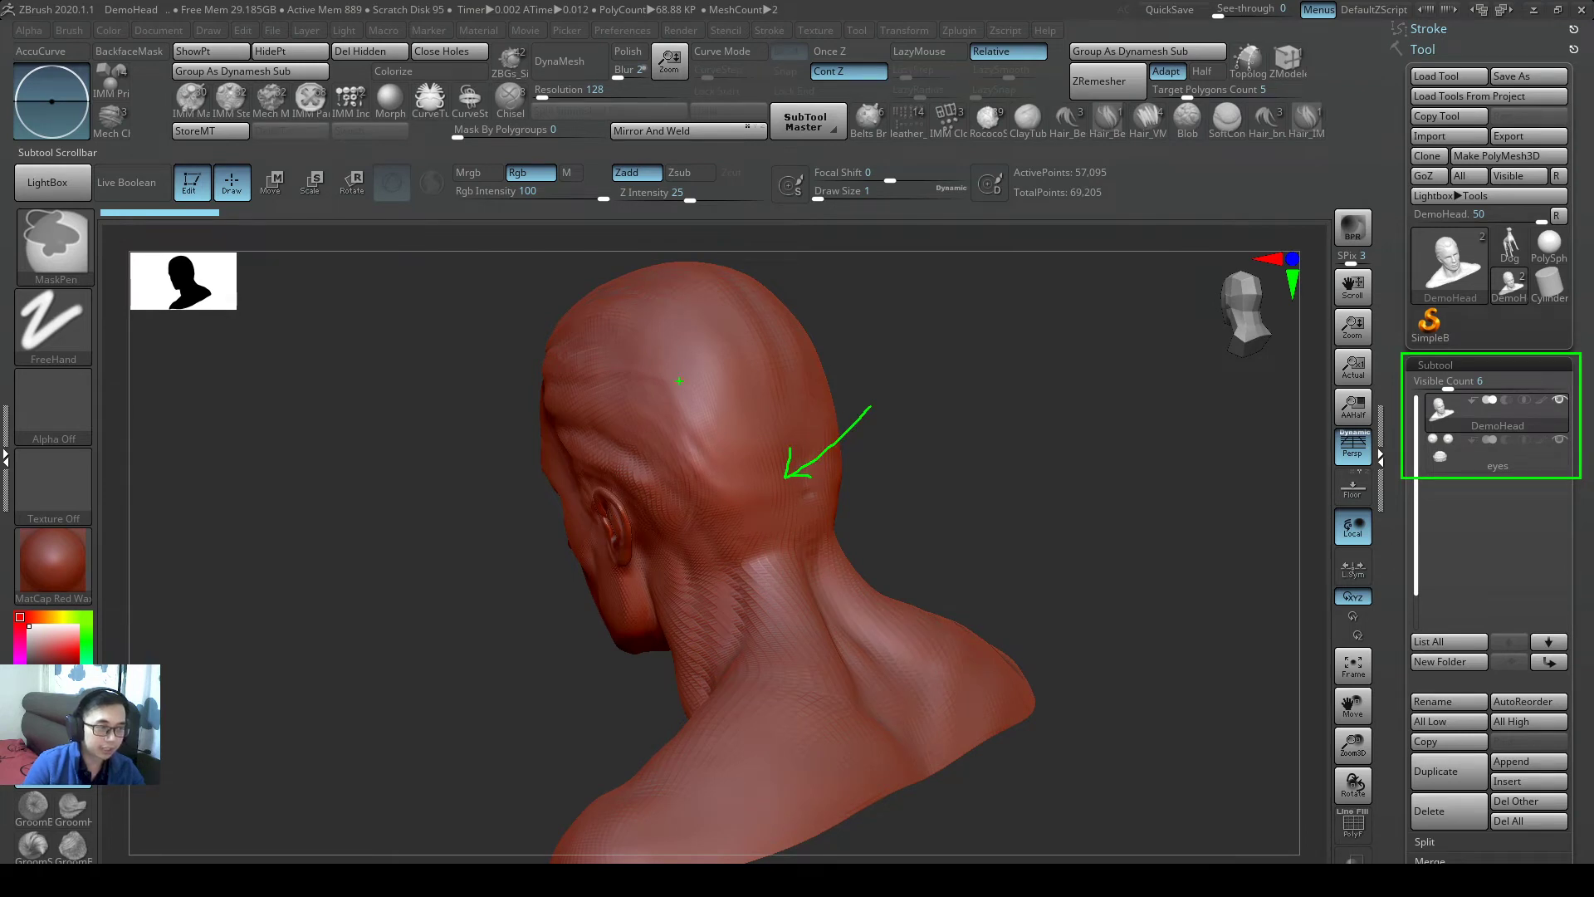
key(Escape)
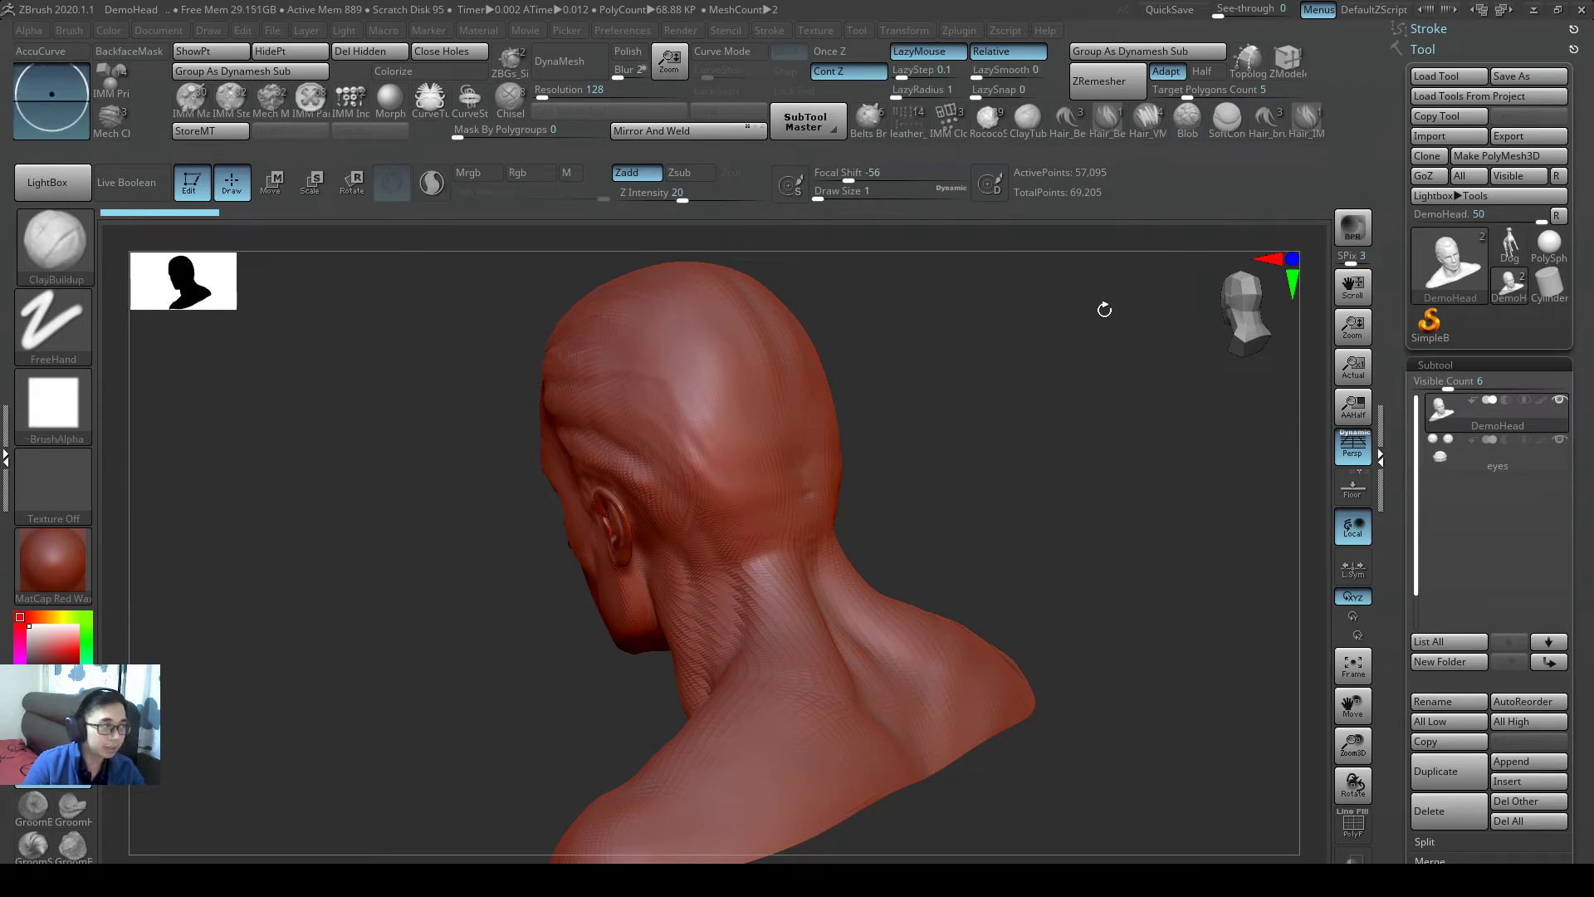
- View the help for saving a project, and turn off including undo history with the saved project
click(270, 30)
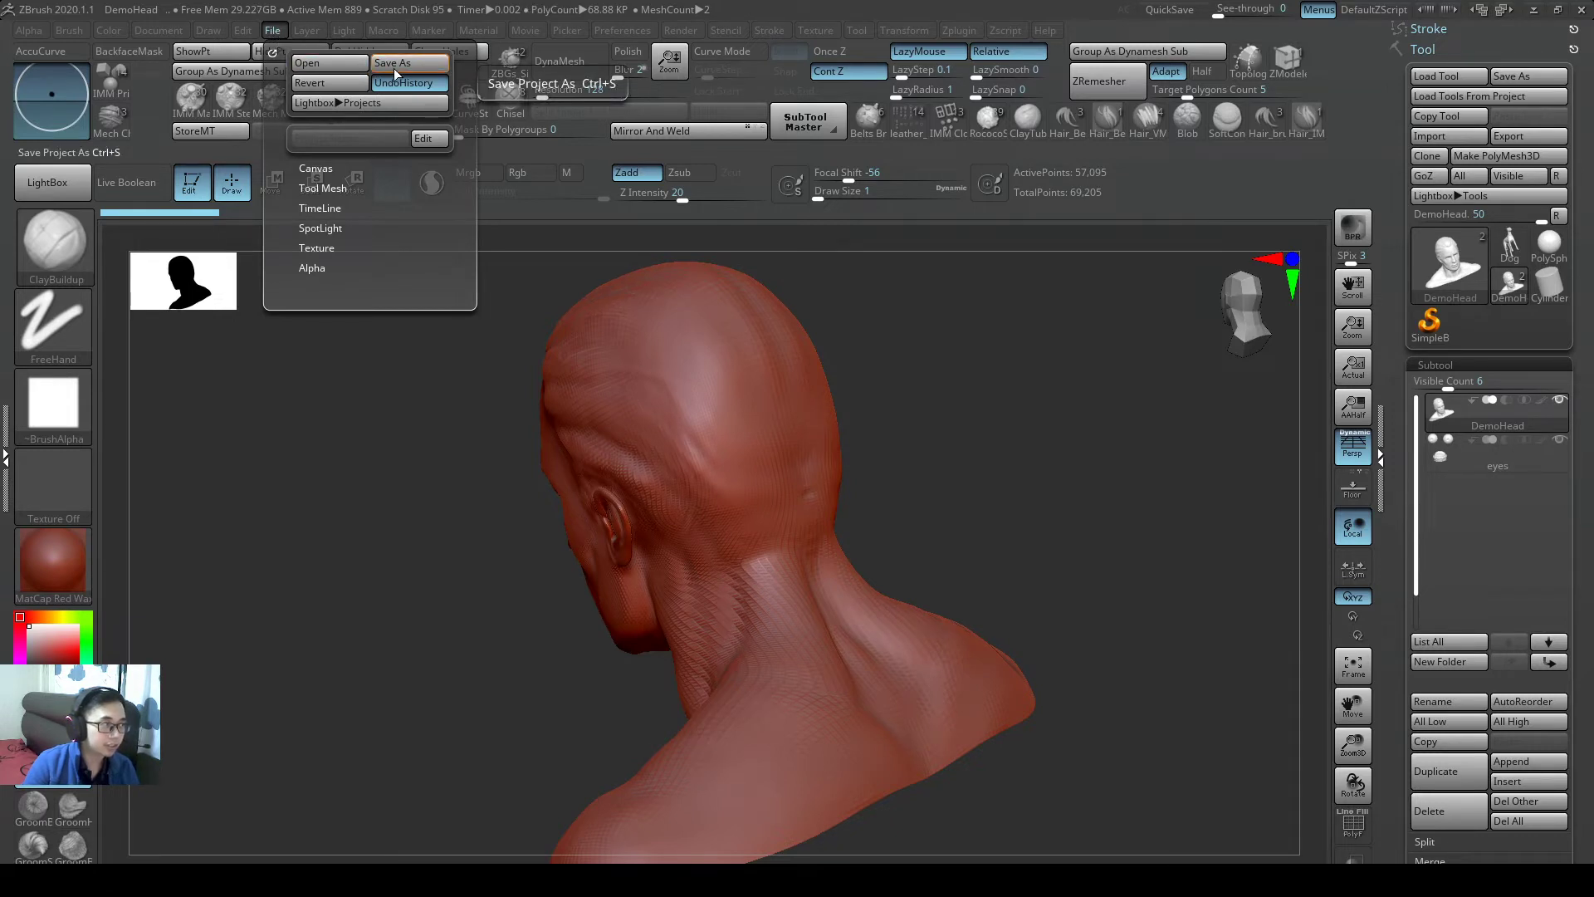
key(ctrl)
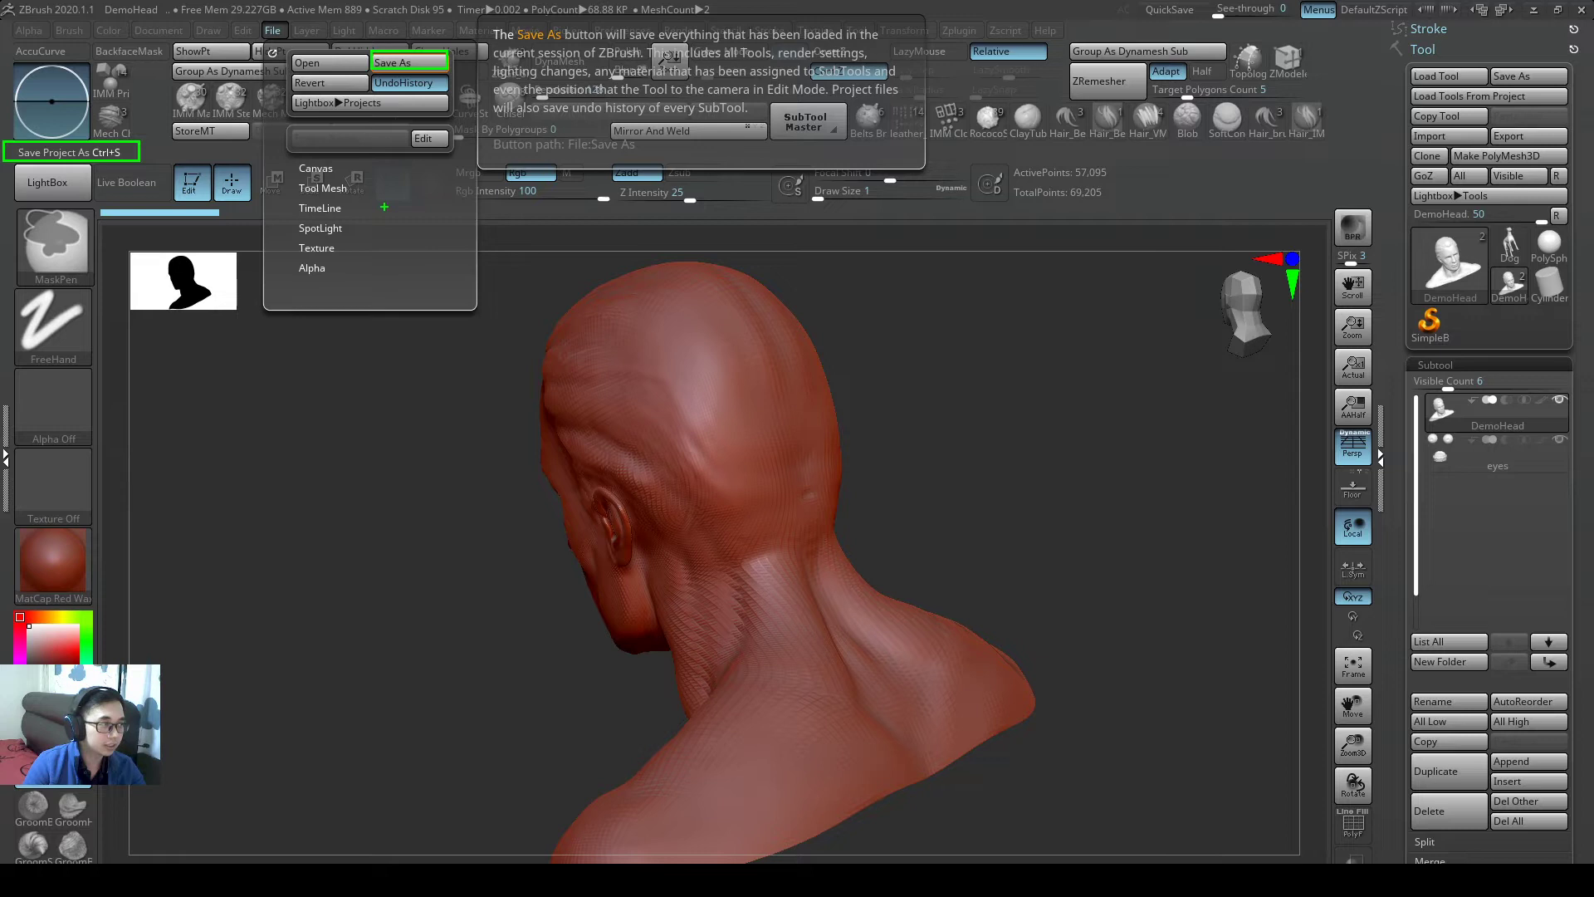
click(269, 28)
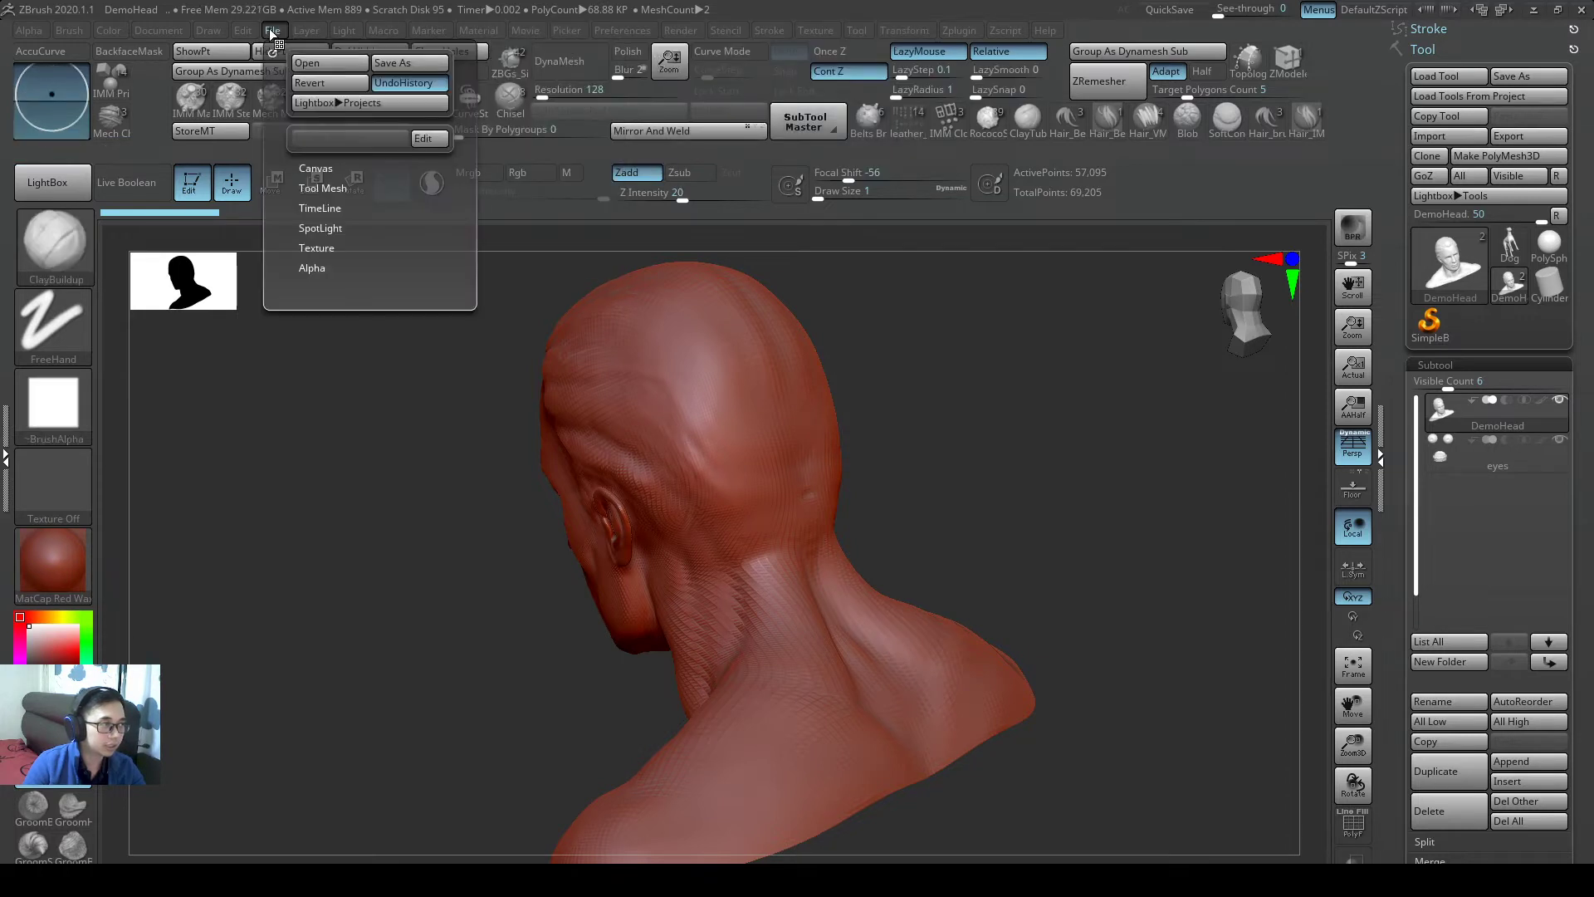
click(425, 91)
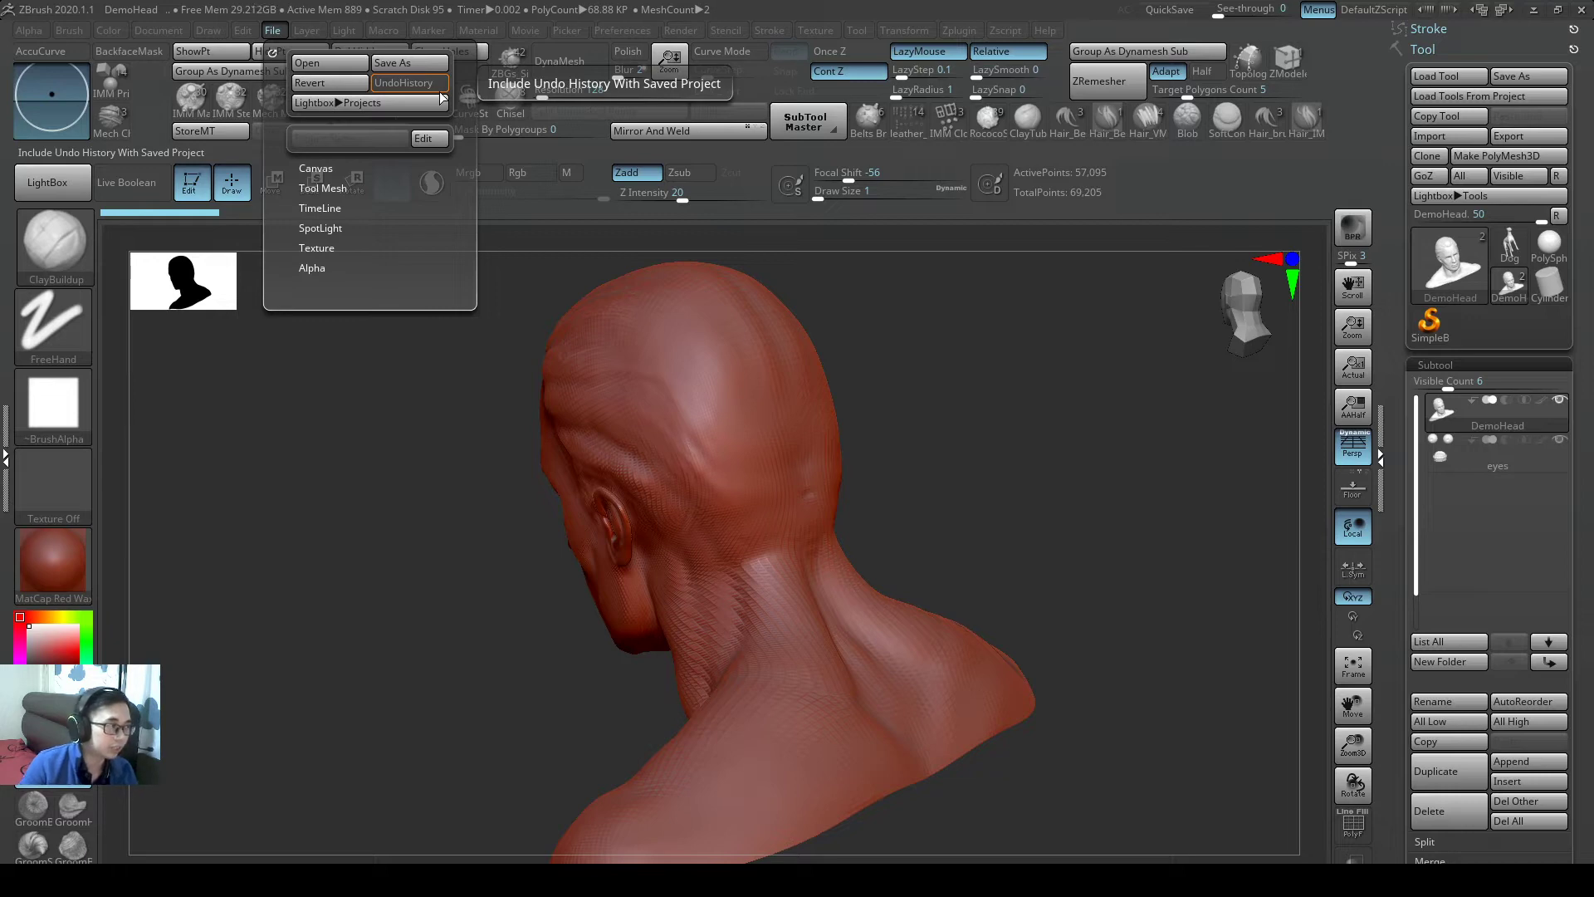
- Save the project as DemoHead_project.ZPR in the ZTools folder
click(418, 63)
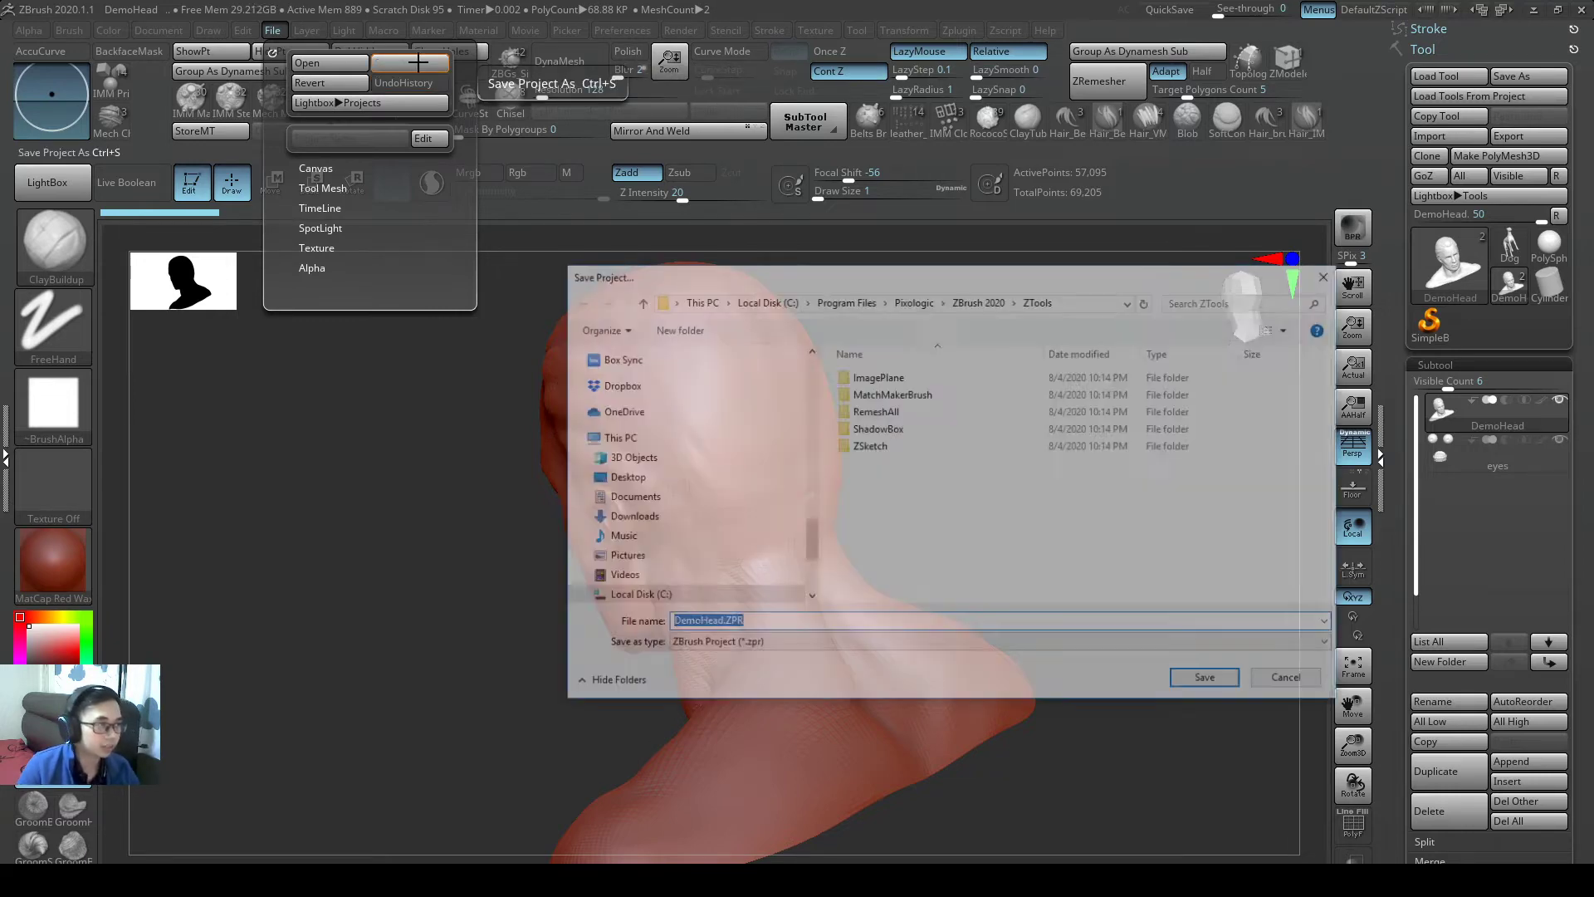
click(713, 631)
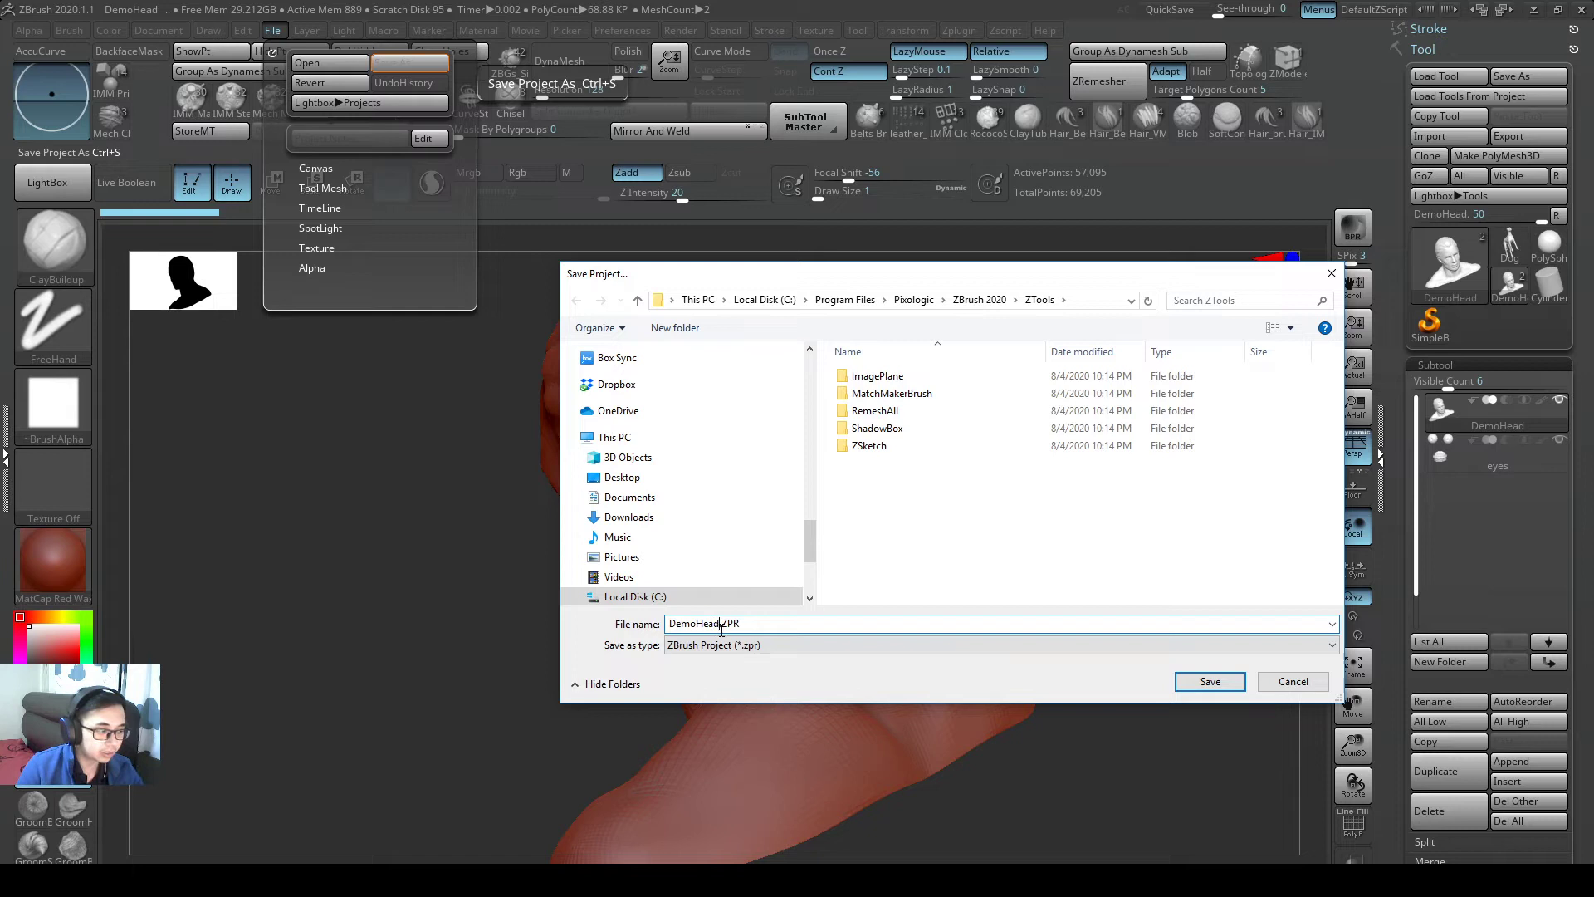
text(_)
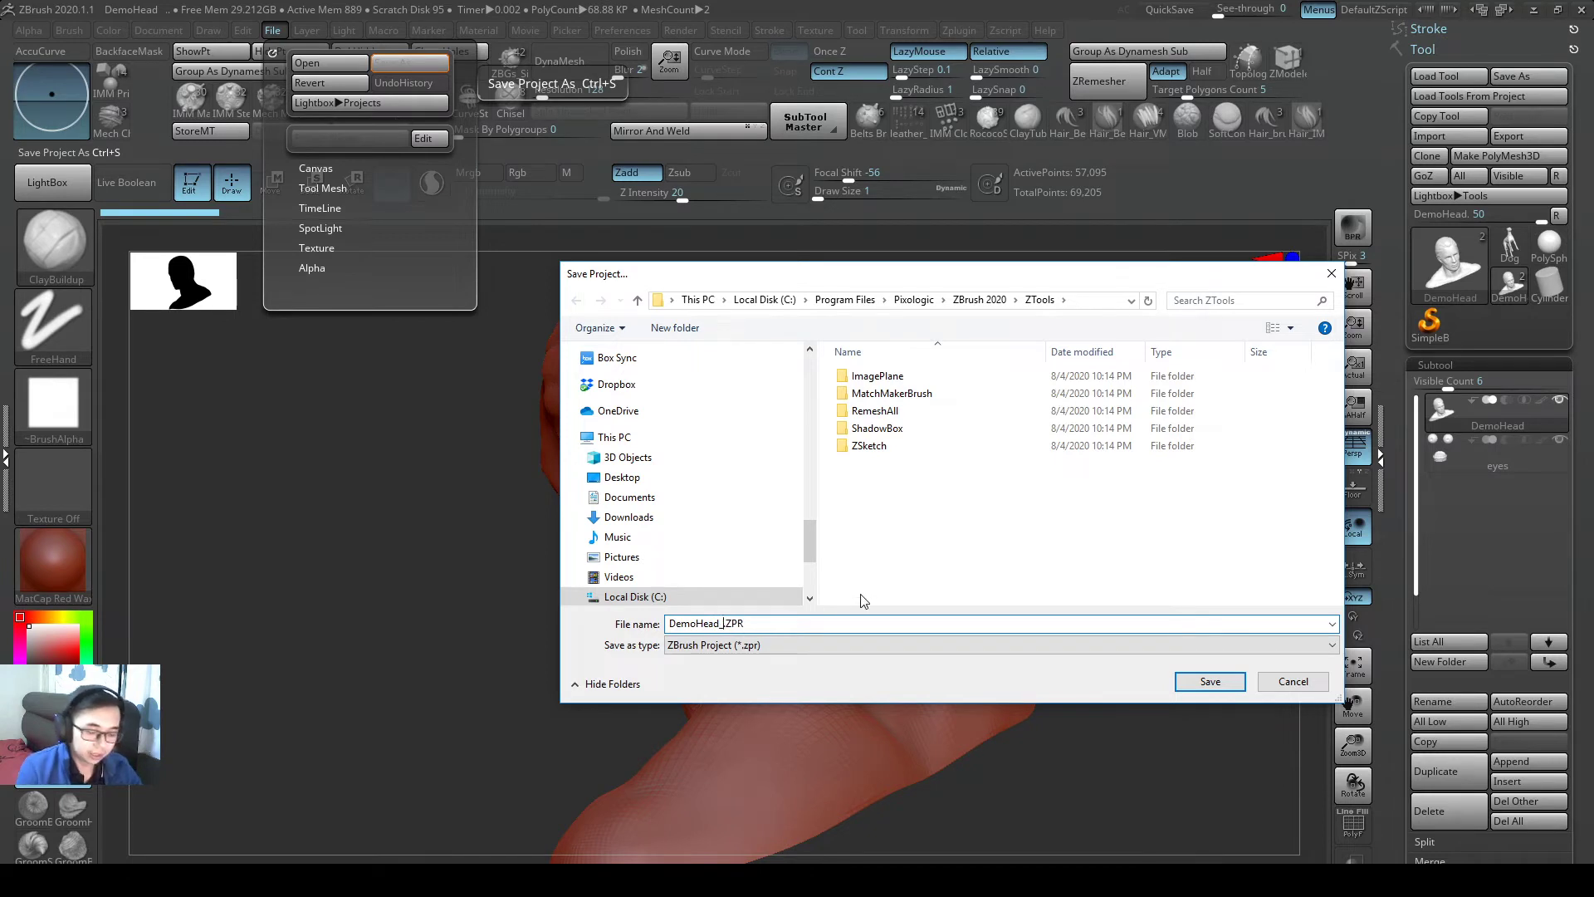
text(project)
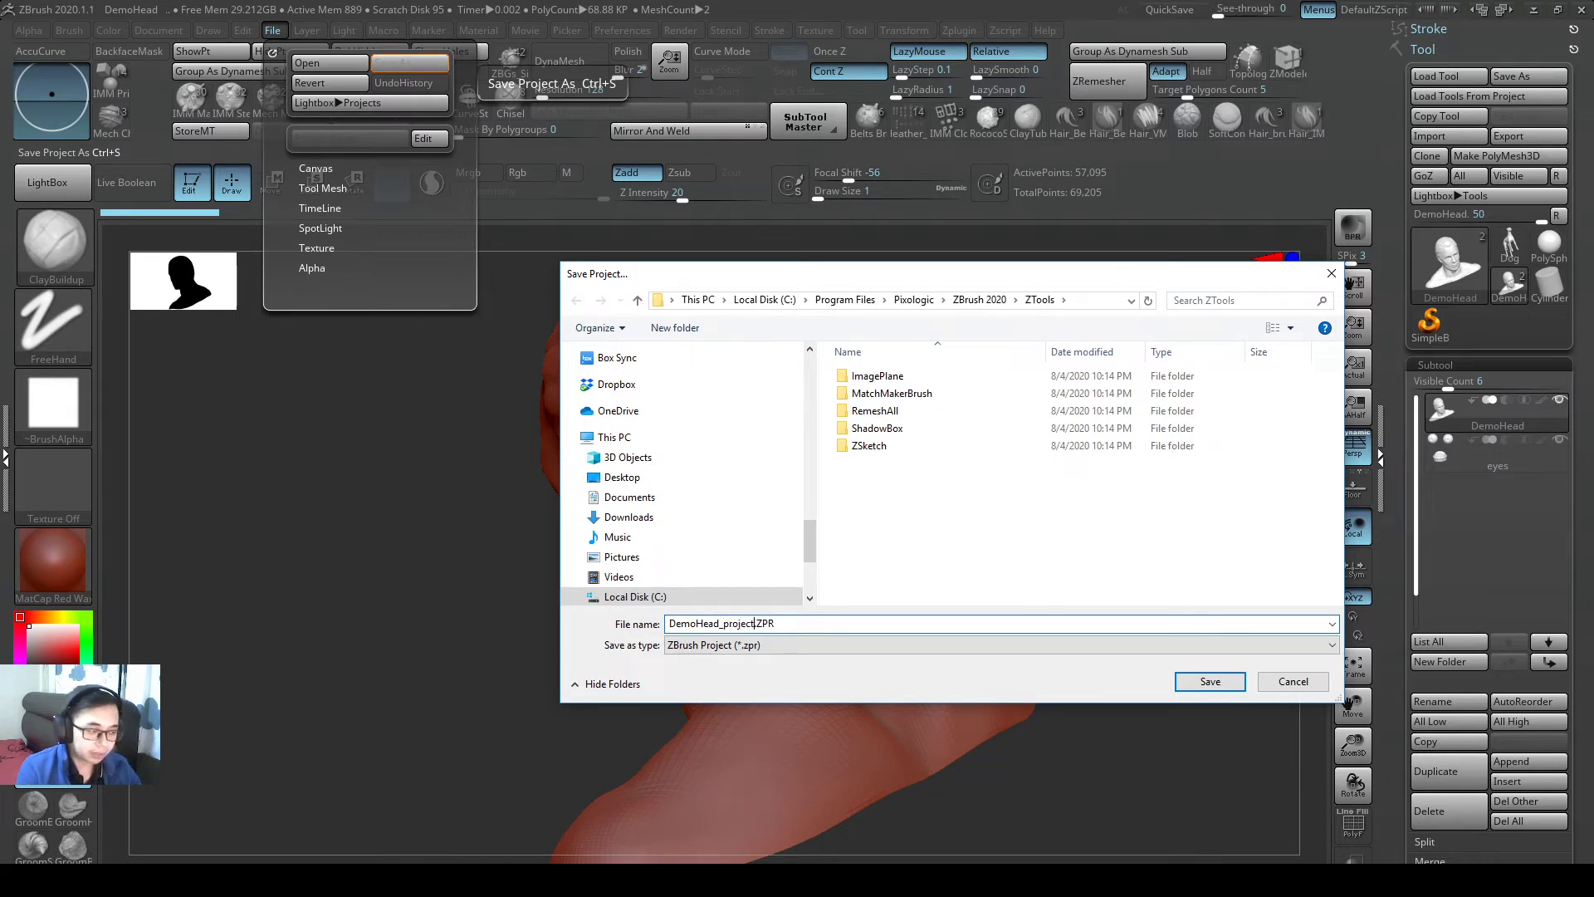
key(Return)
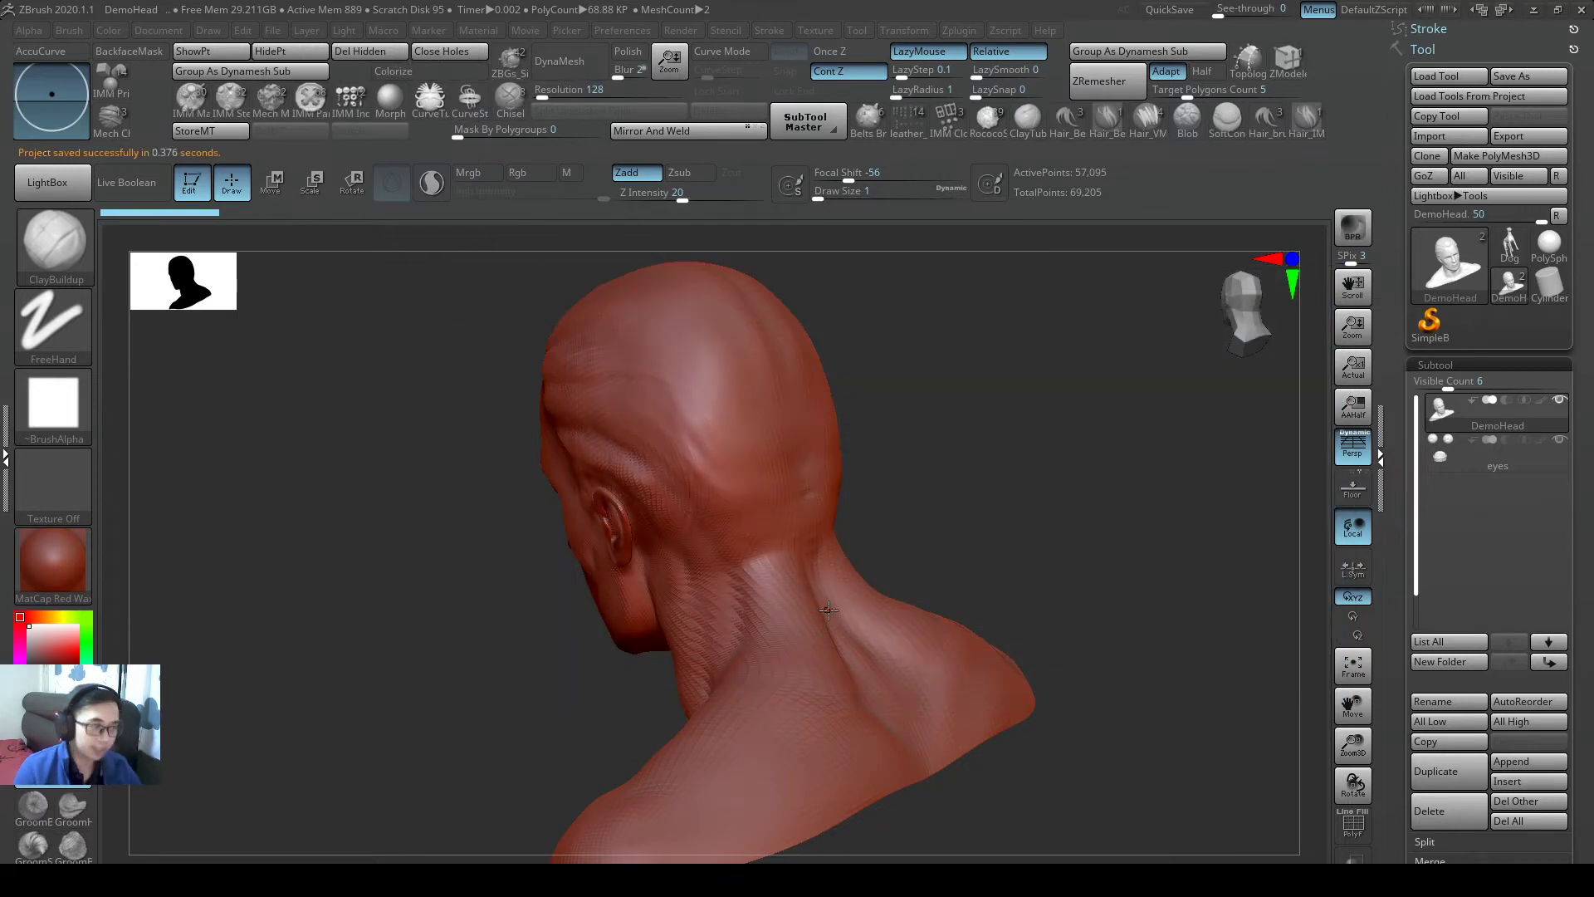
key(ctrl)
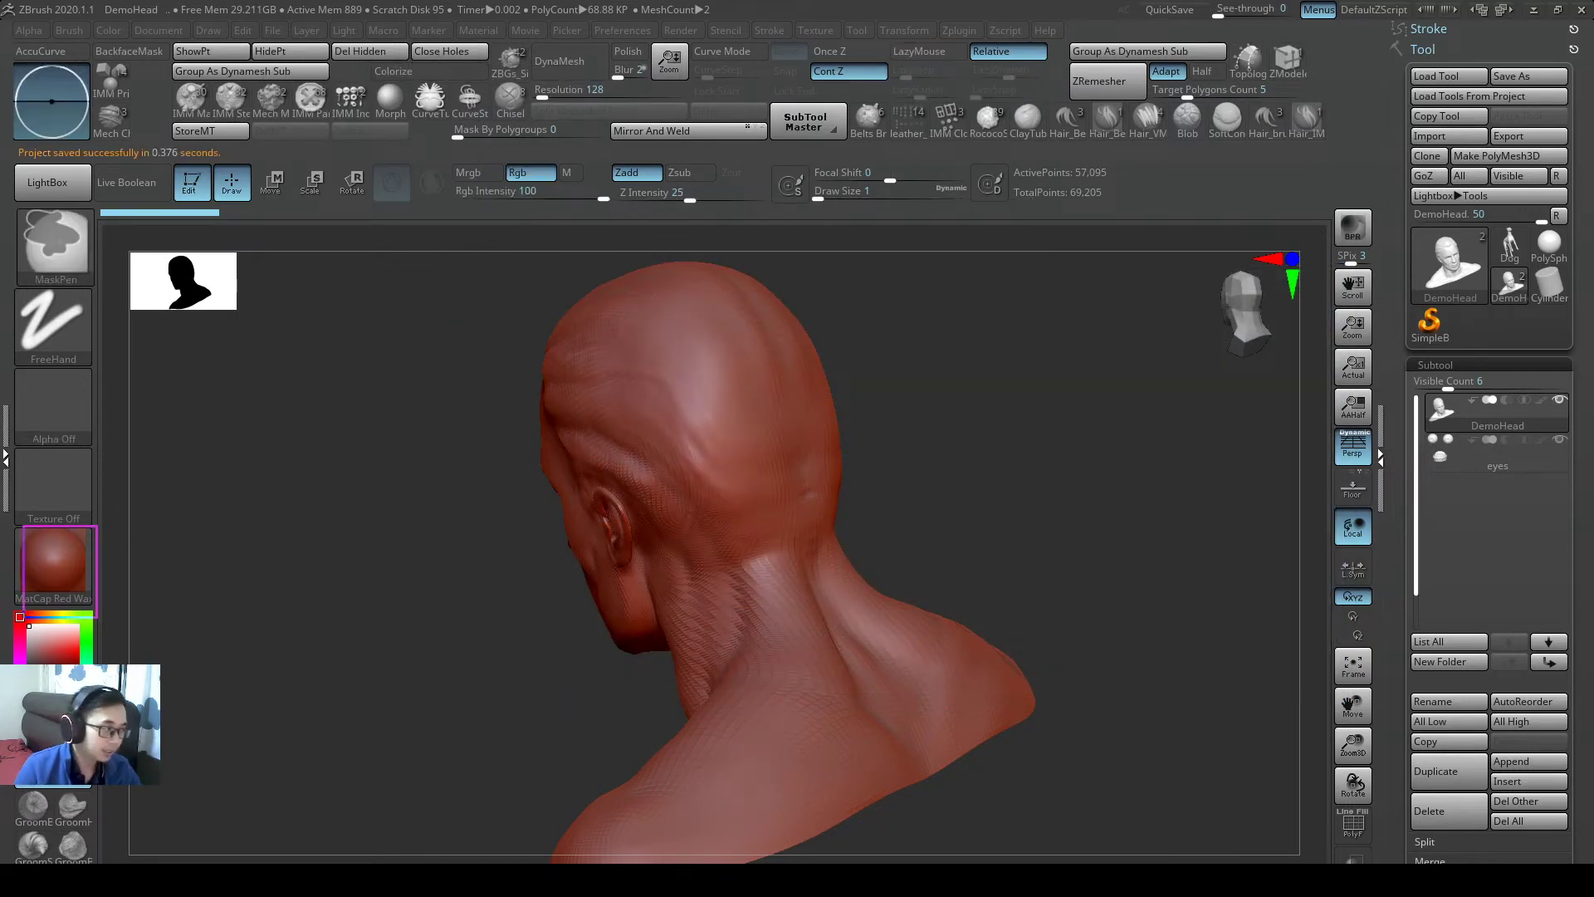
drag(398, 338, 403, 445)
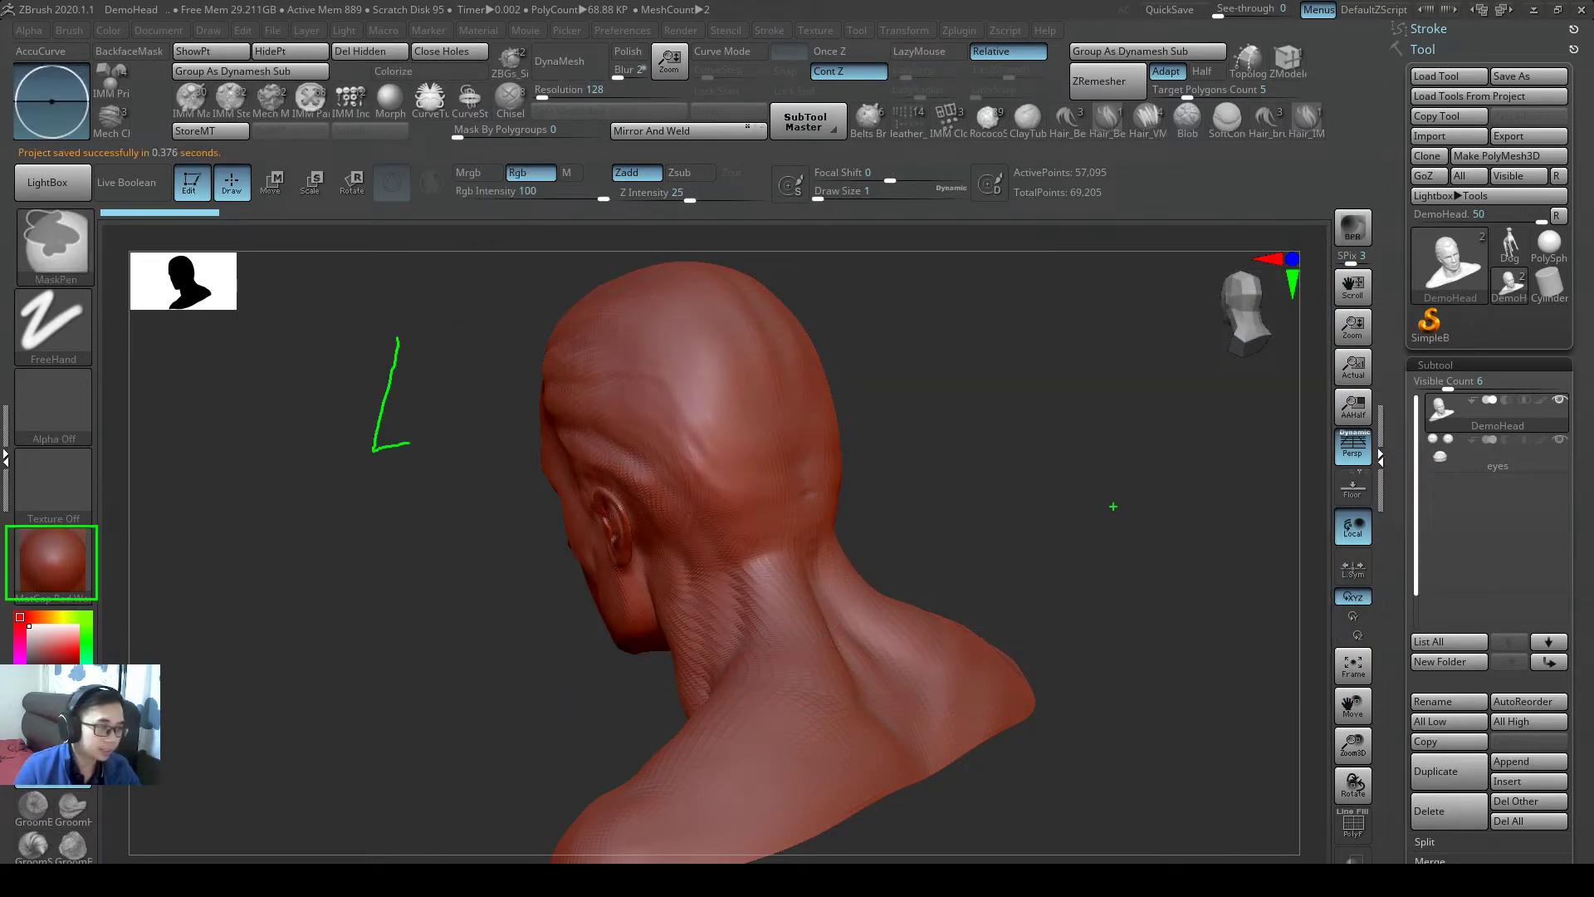
mouse_move(1045, 478)
mouse_down()
mouse_move(932, 533)
mouse_move(948, 581)
mouse_move(924, 522)
mouse_up()
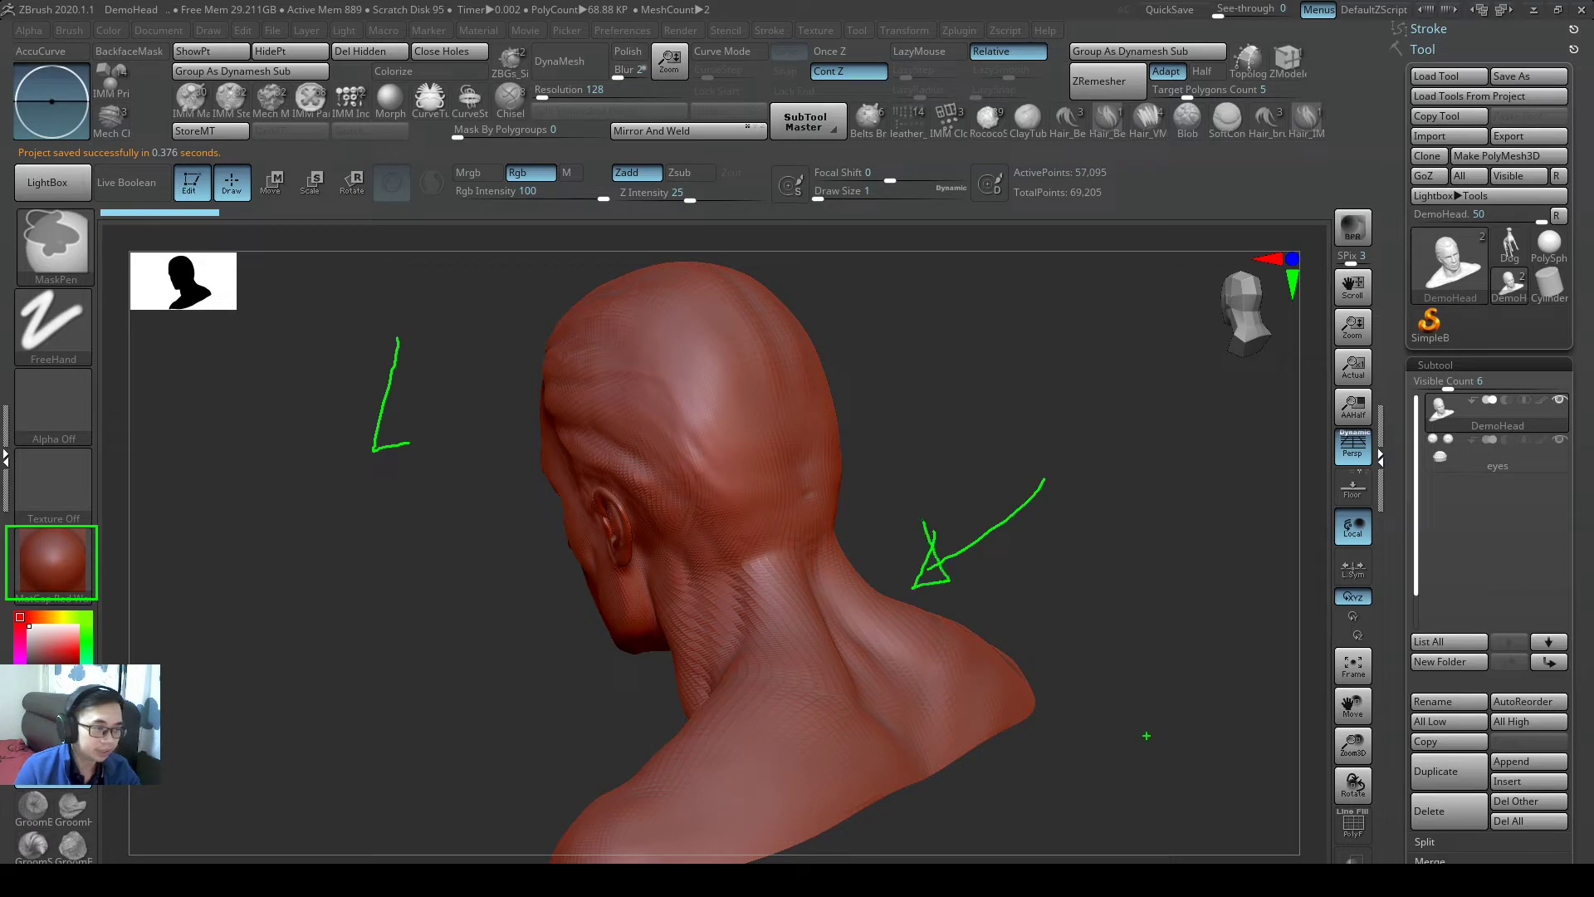
key(Escape)
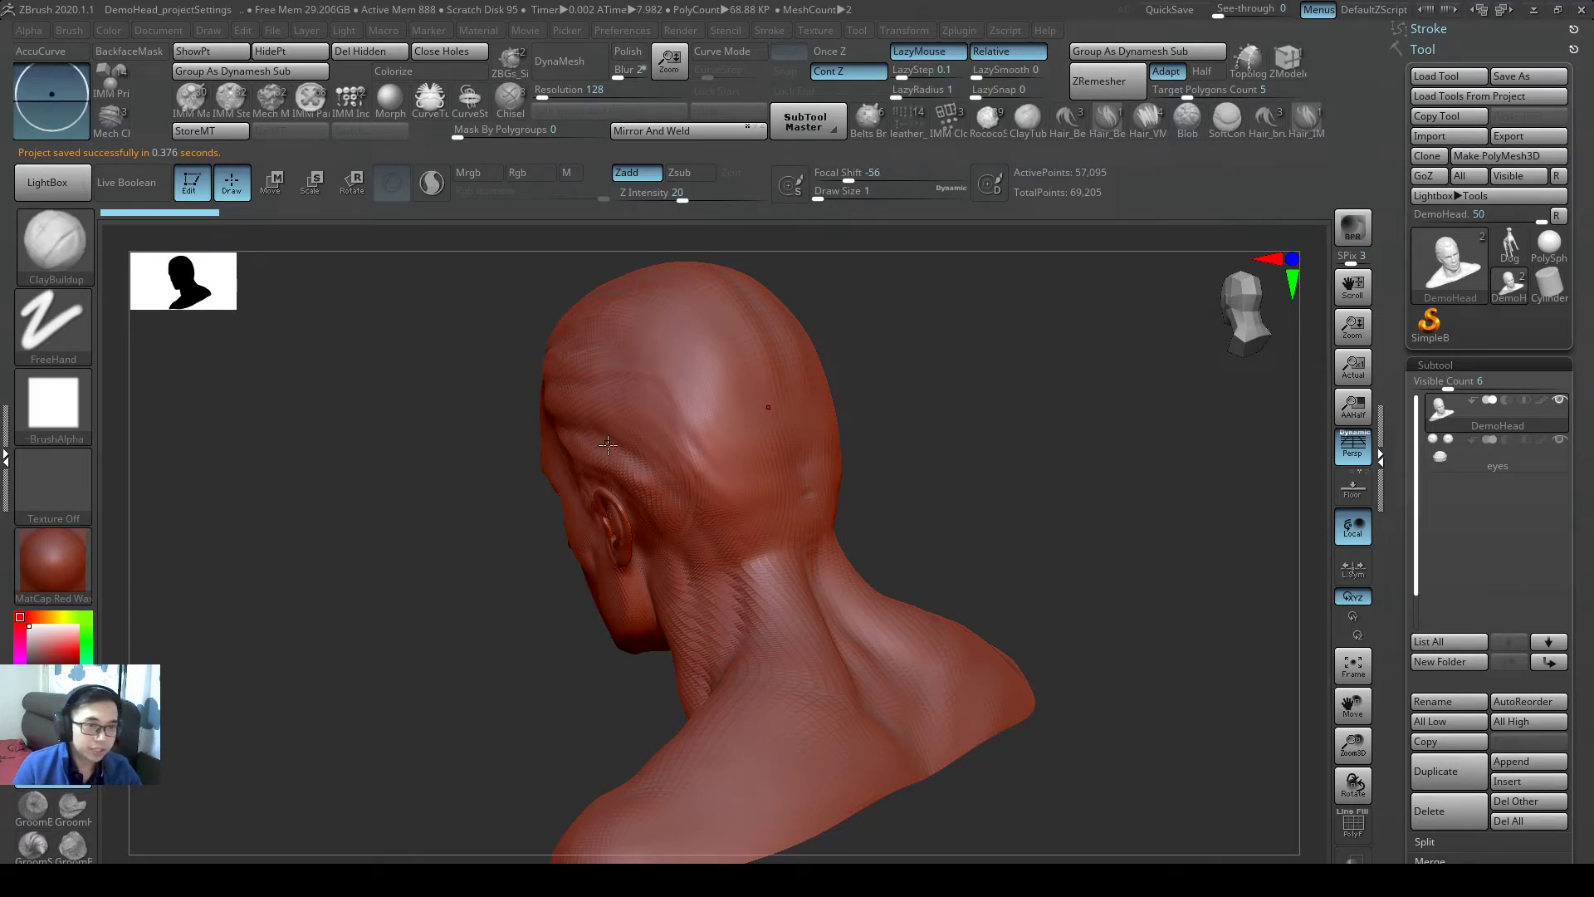
drag(1034, 332, 839, 456)
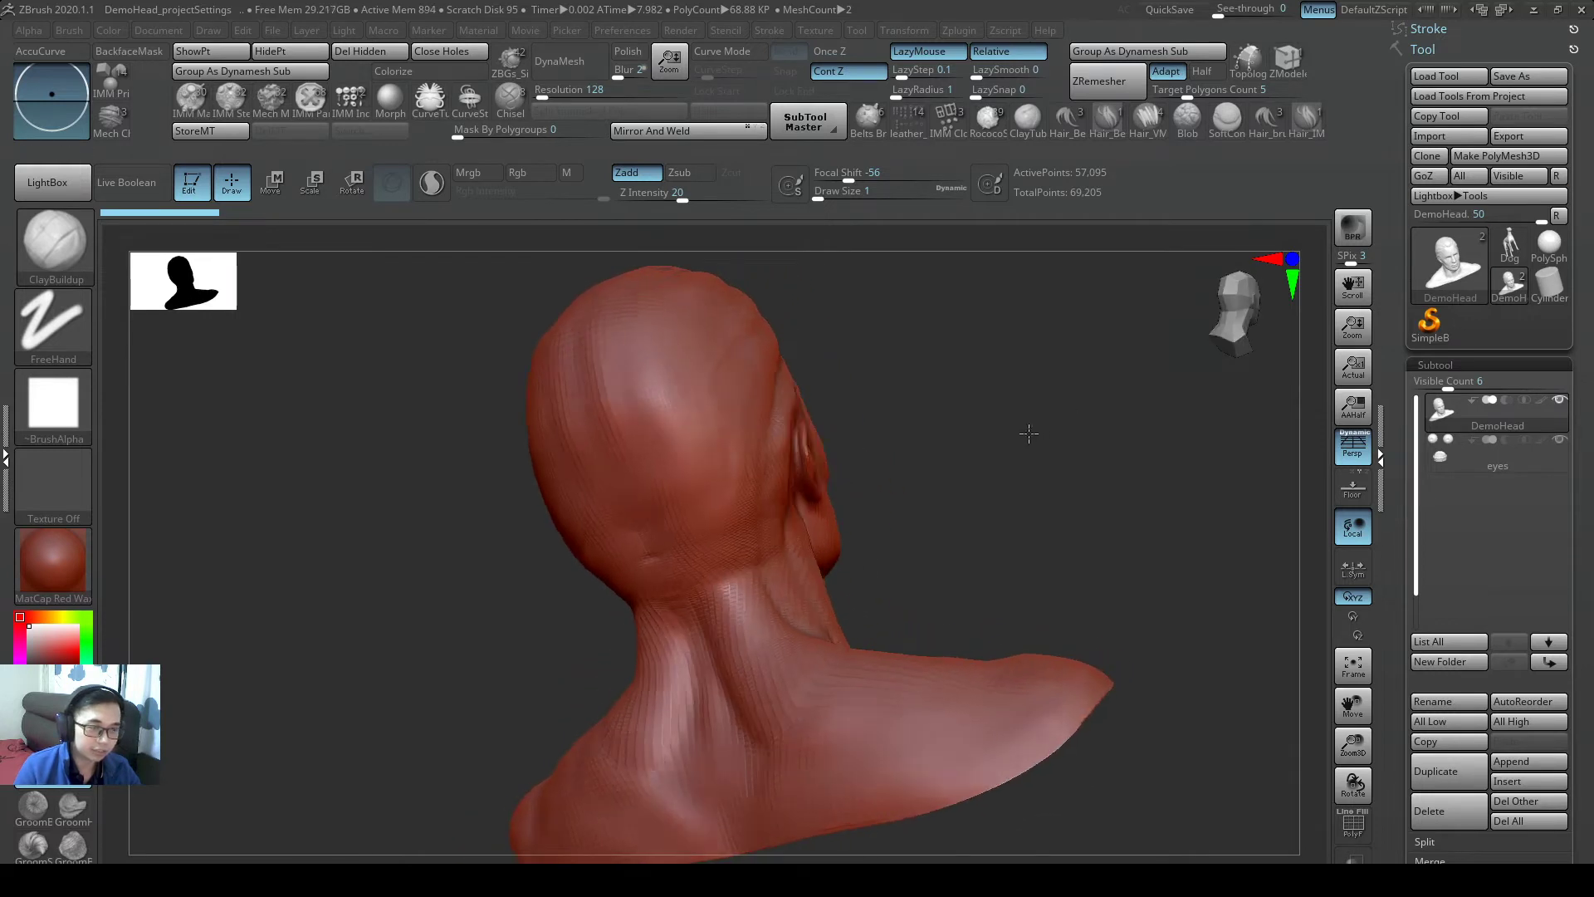
drag(1028, 431, 988, 440)
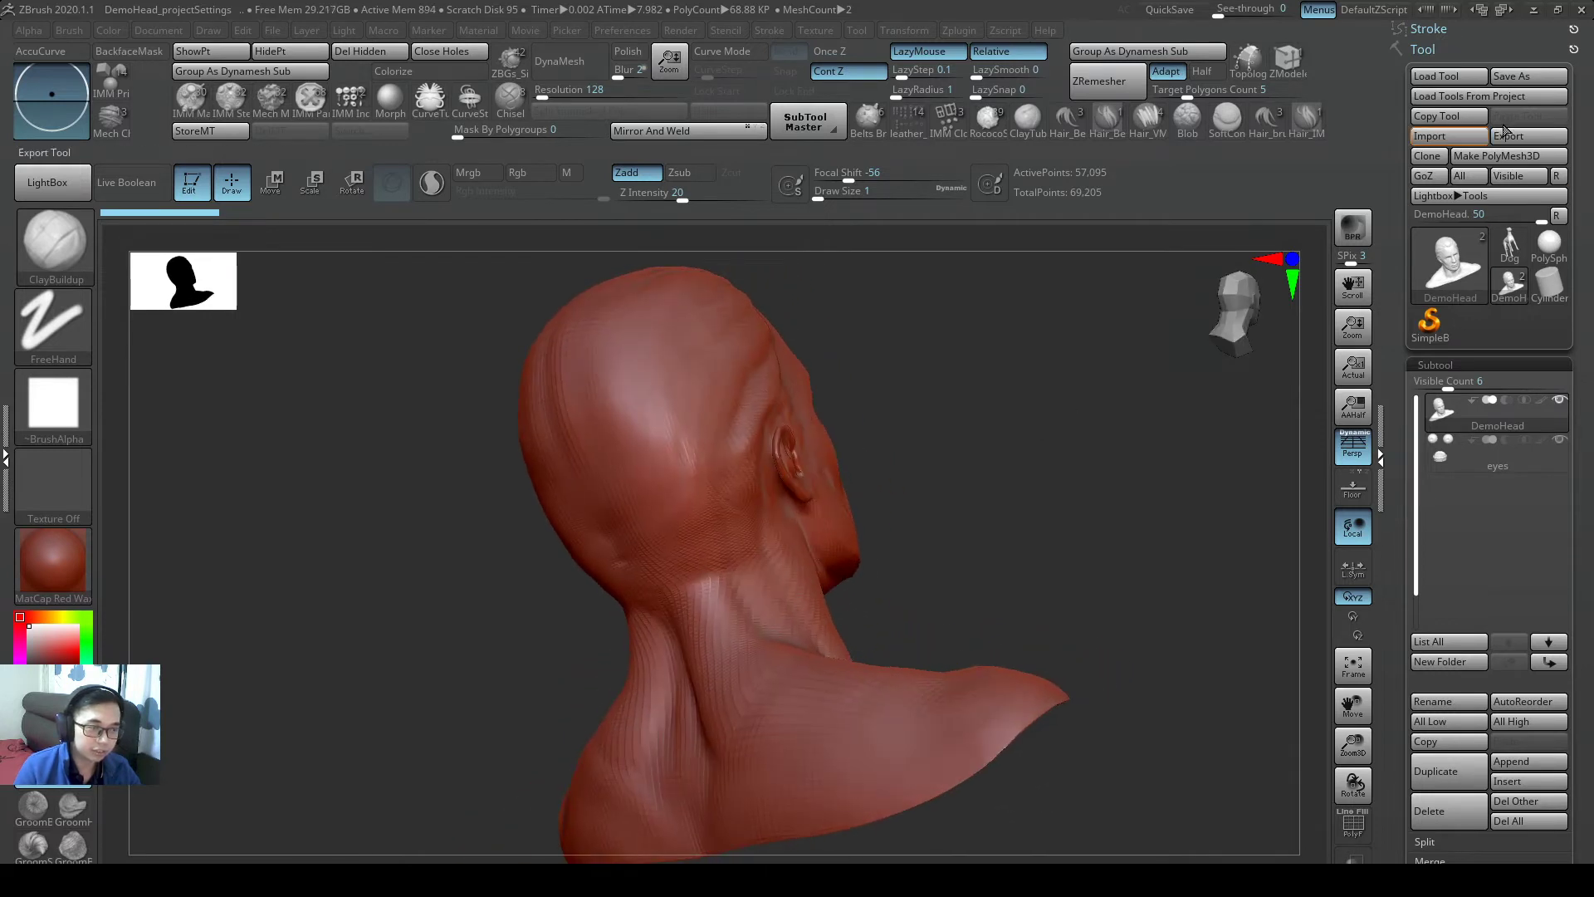
click(1479, 50)
click(1476, 50)
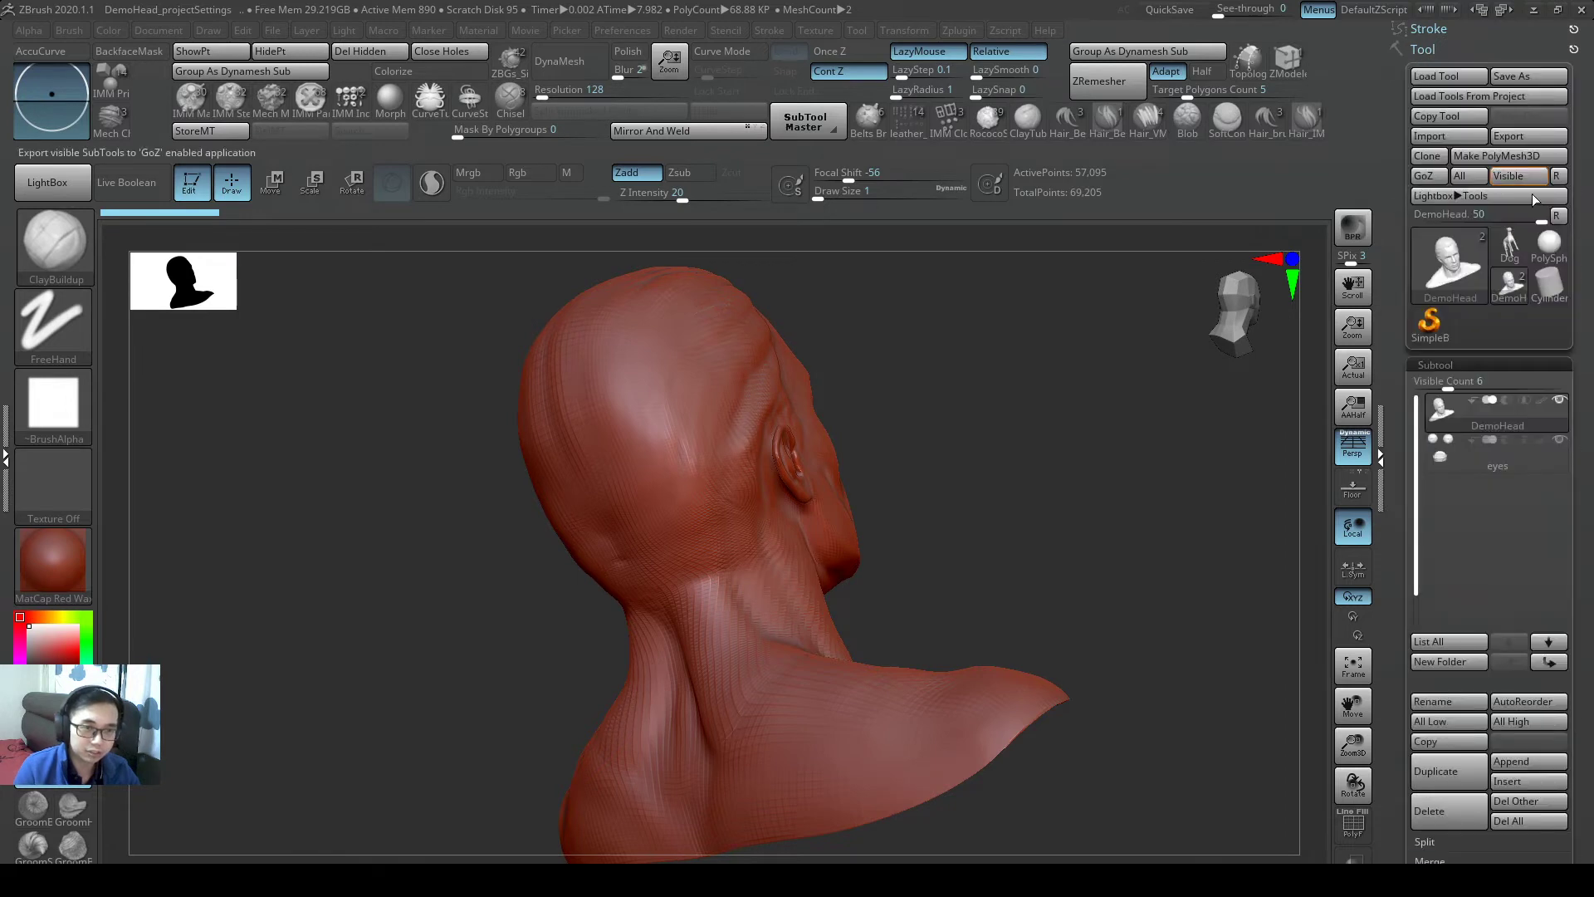
key(ctrl)
mouse_move(1580, 354)
mouse_down()
mouse_move(1434, 479)
mouse_move(1404, 483)
mouse_up()
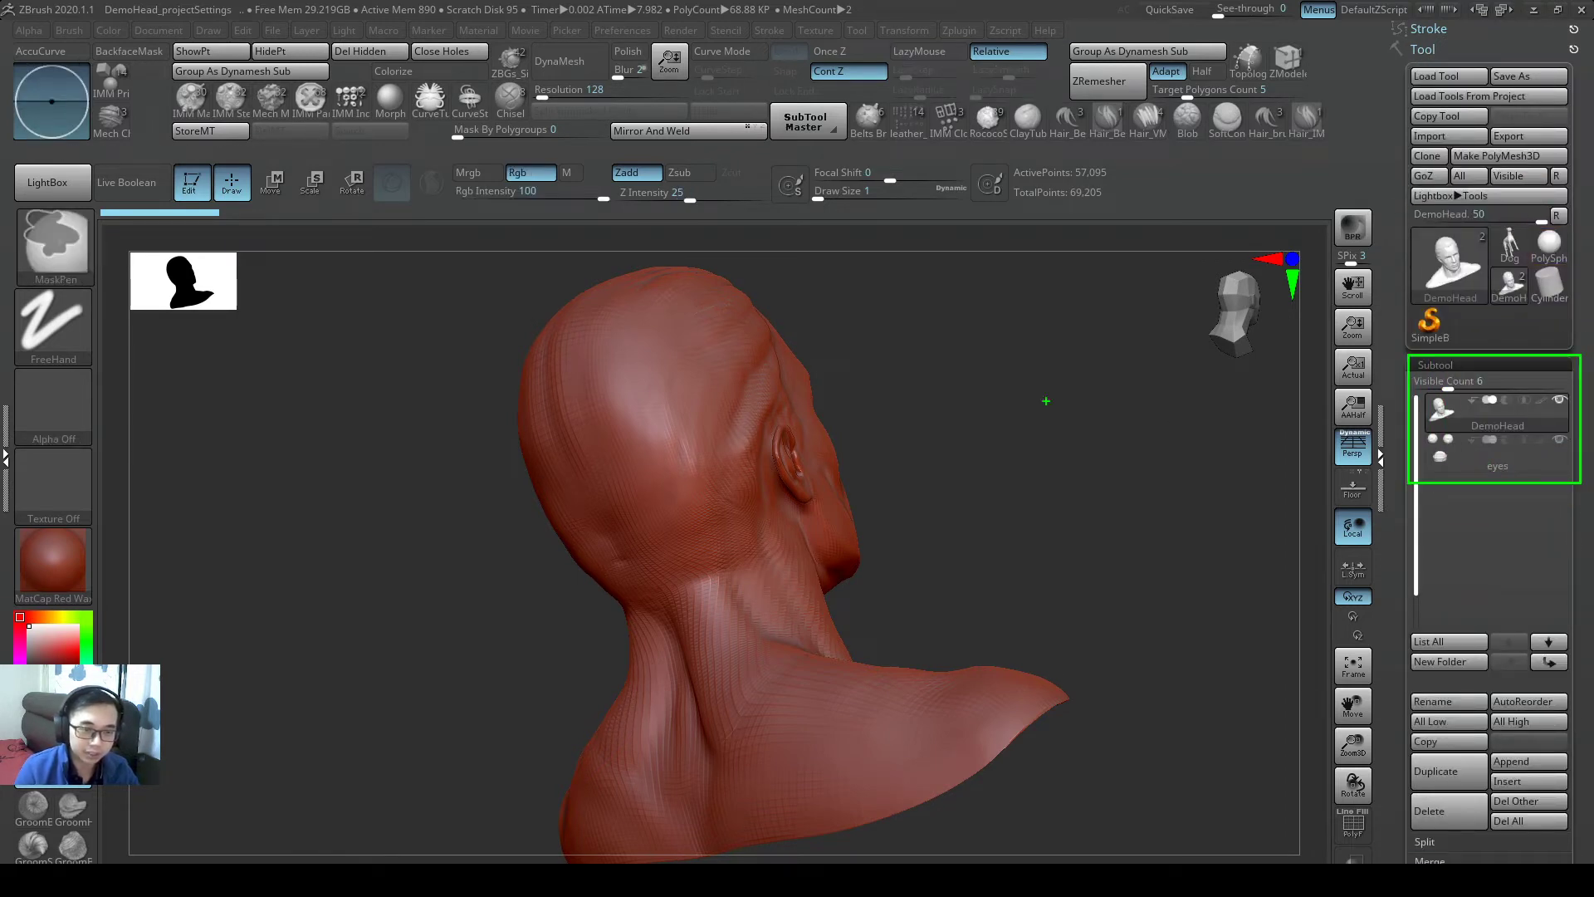
- Select the eyes subtool in the subtool list and switch back to the DemoHead subtool
mouse_move(1127, 249)
ctrl+mouse_down()
mouse_move(498, 811)
mouse_move(478, 863)
ctrl+mouse_up()
mouse_move(1298, 434)
mouse_down()
mouse_move(1050, 487)
mouse_move(1077, 498)
mouse_up()
click(1449, 453)
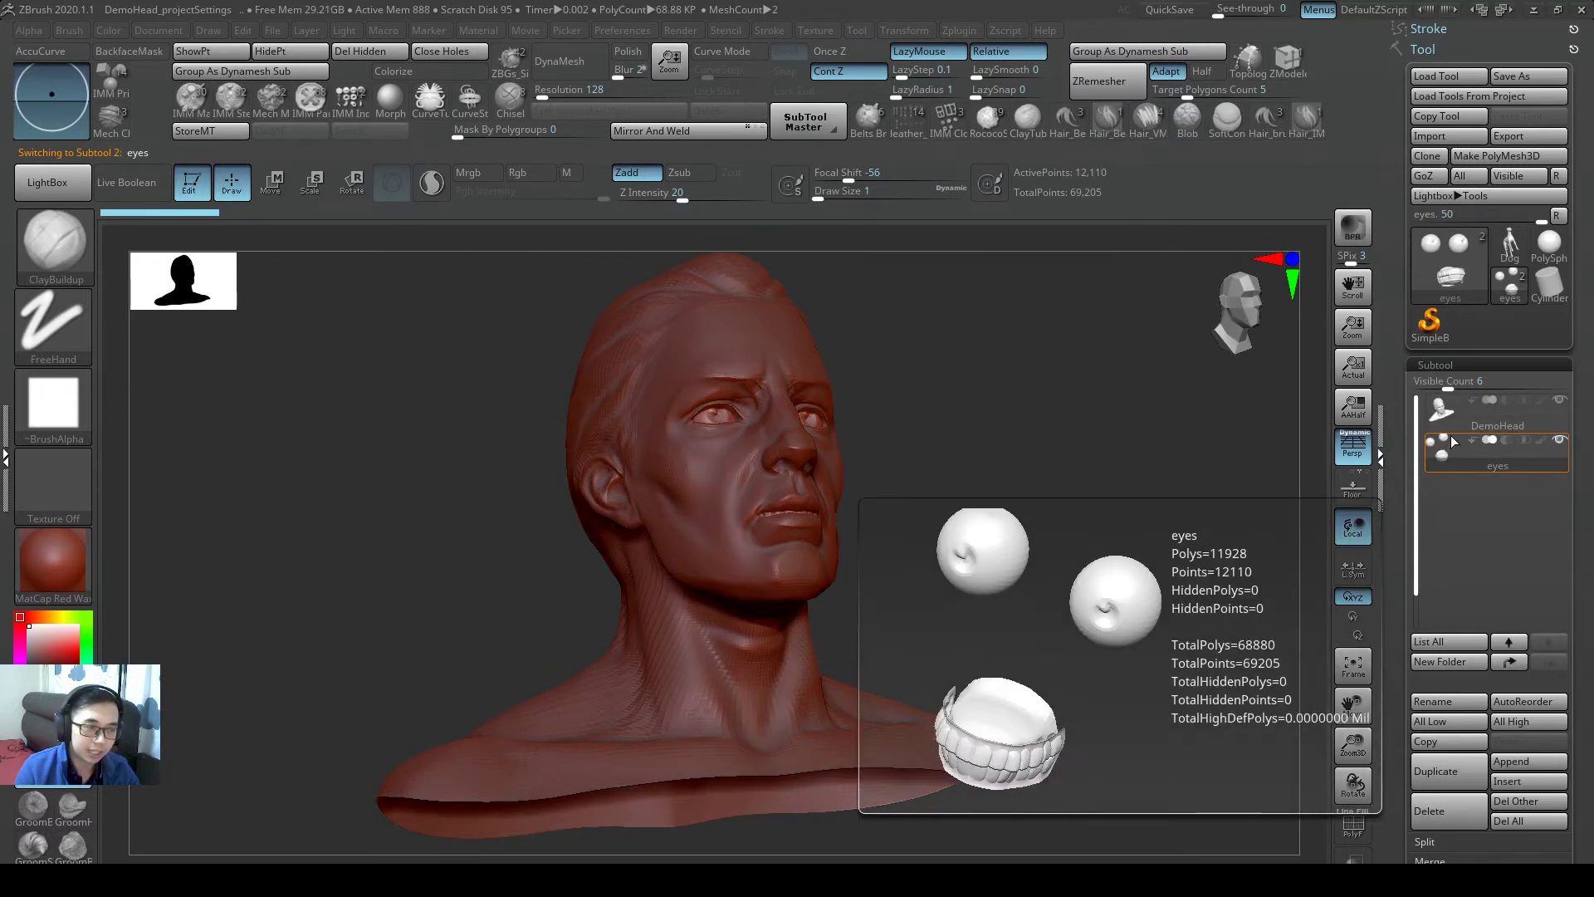
click(1452, 412)
- Turn the demo head to a side view and save it as the tool DemoHead_sideview.ZTL in the ZTools folder
mouse_move(947, 508)
mouse_down()
mouse_move(1038, 551)
mouse_move(1074, 537)
mouse_move(943, 509)
mouse_move(964, 491)
mouse_move(1039, 495)
mouse_up()
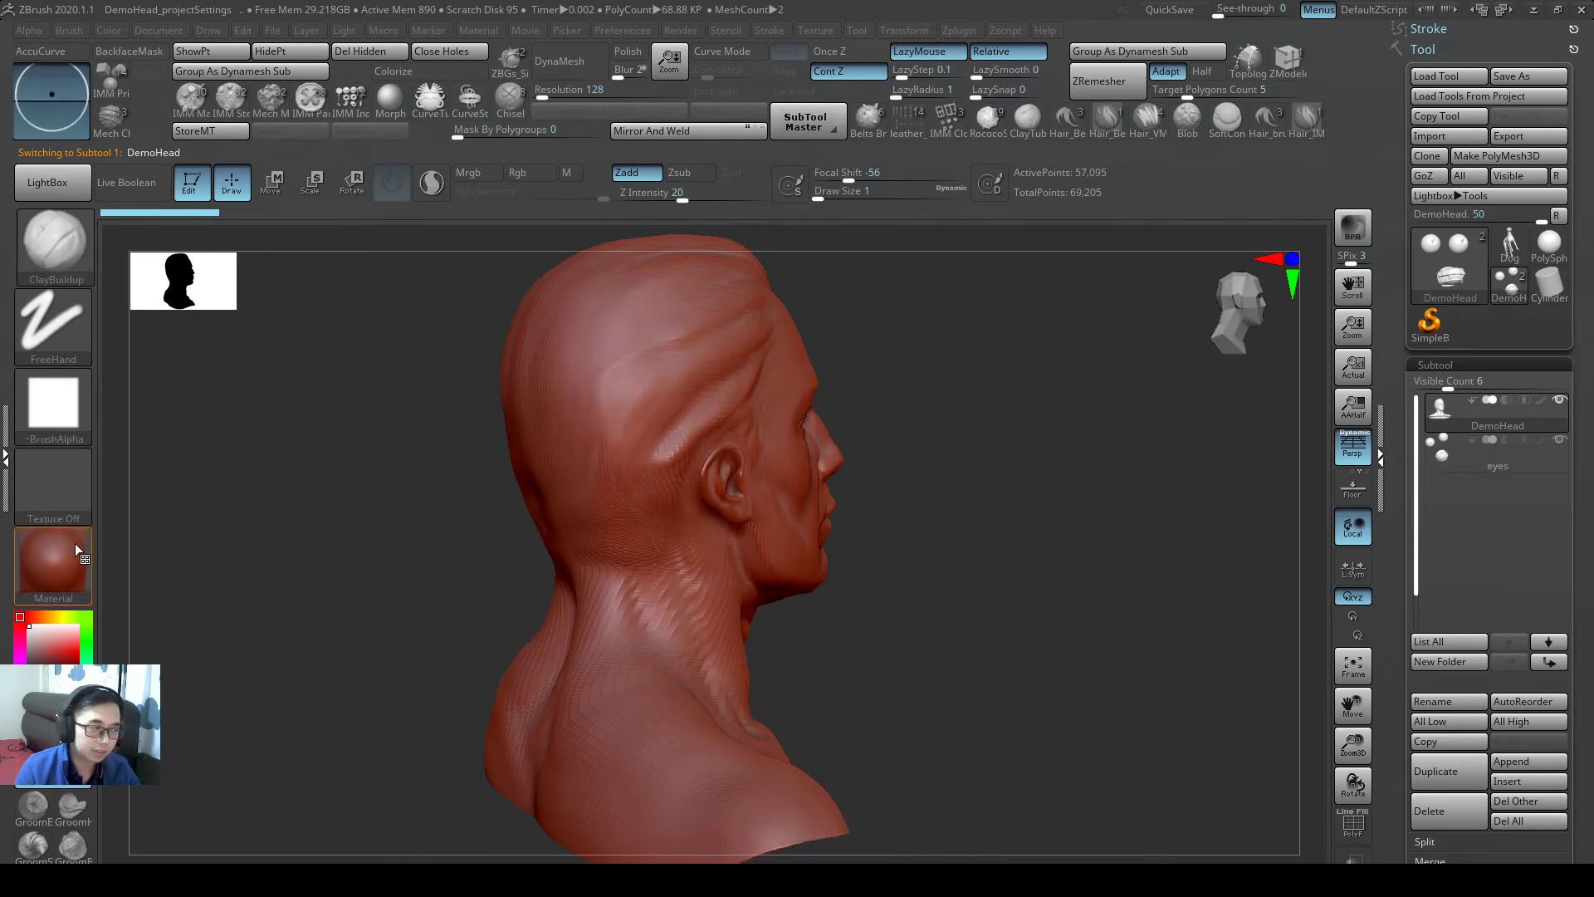
drag(904, 502, 833, 409)
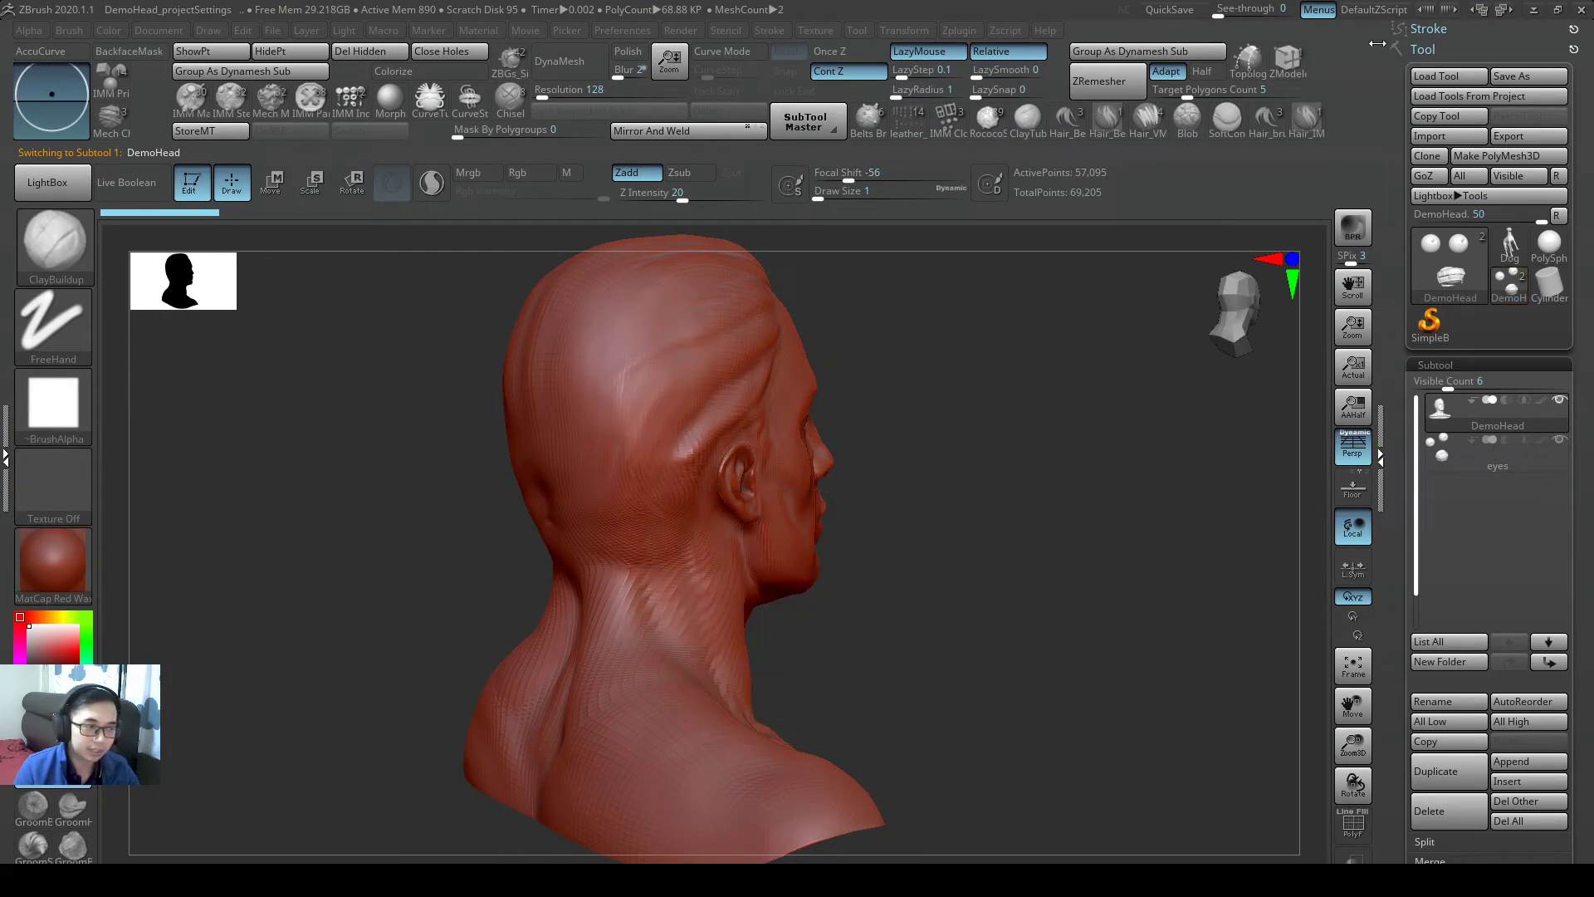
click(1518, 76)
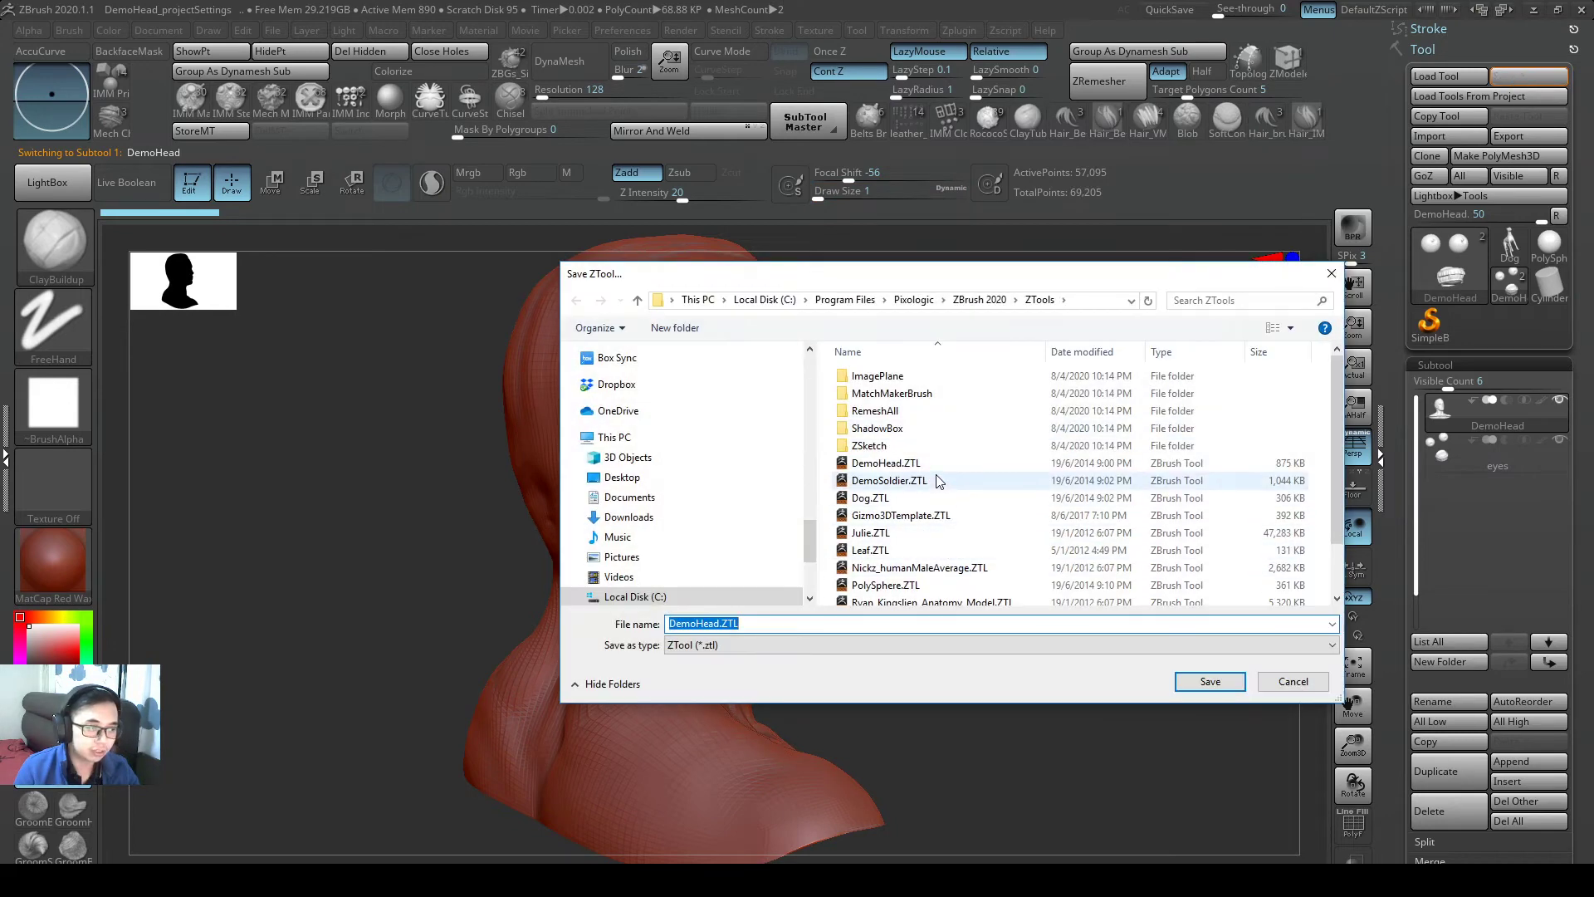
click(938, 463)
double_click(739, 622)
click(711, 623)
text(_sid)
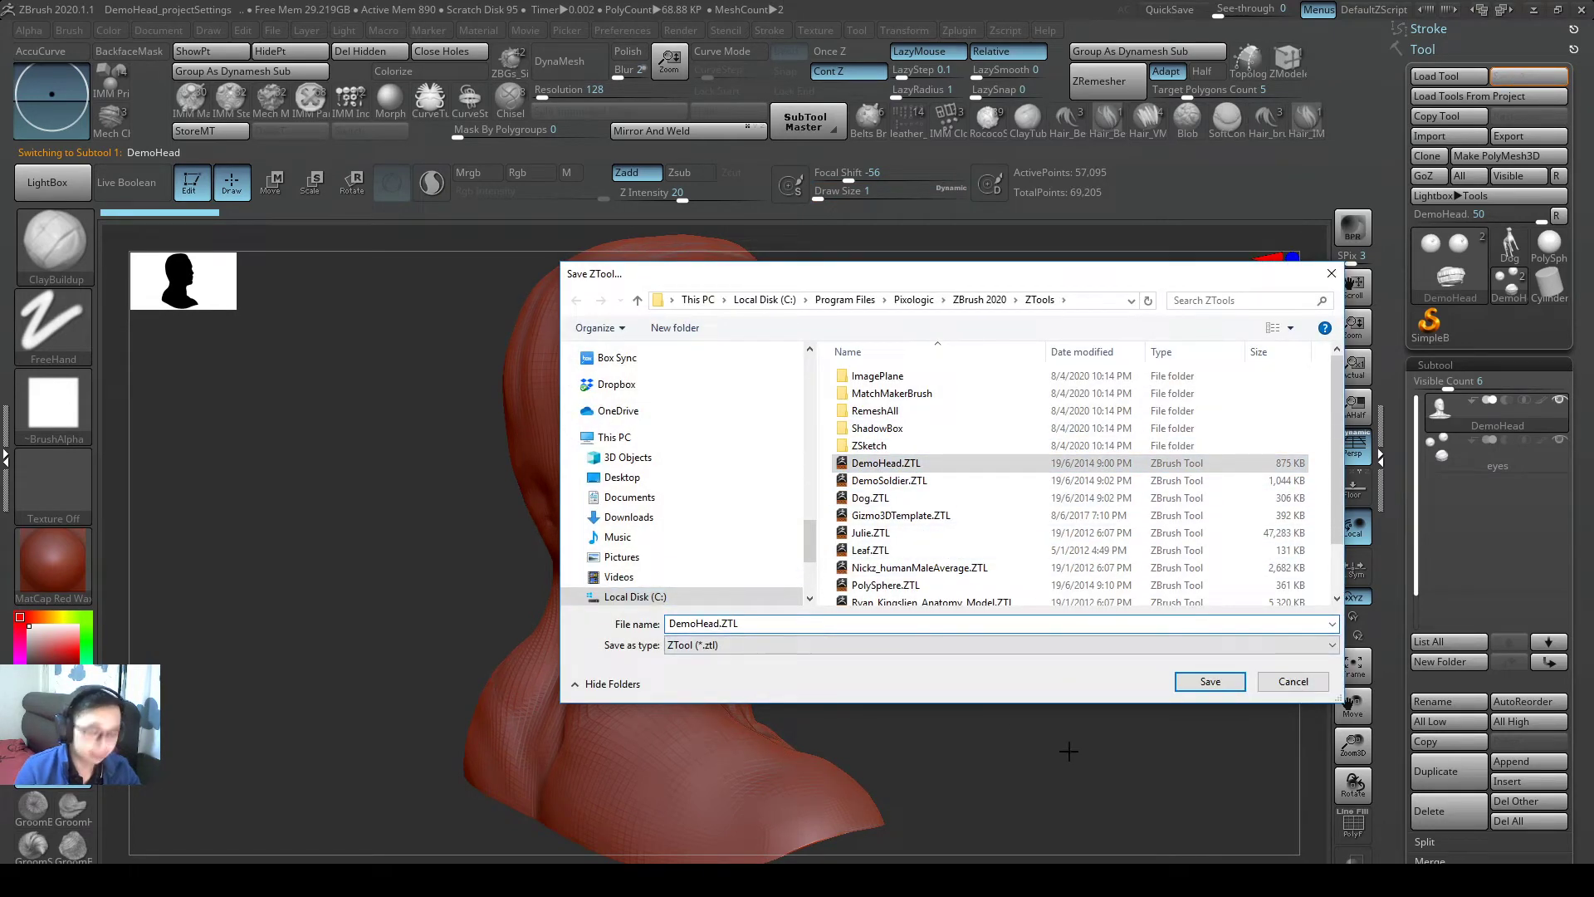
text(eview)
key(Return)
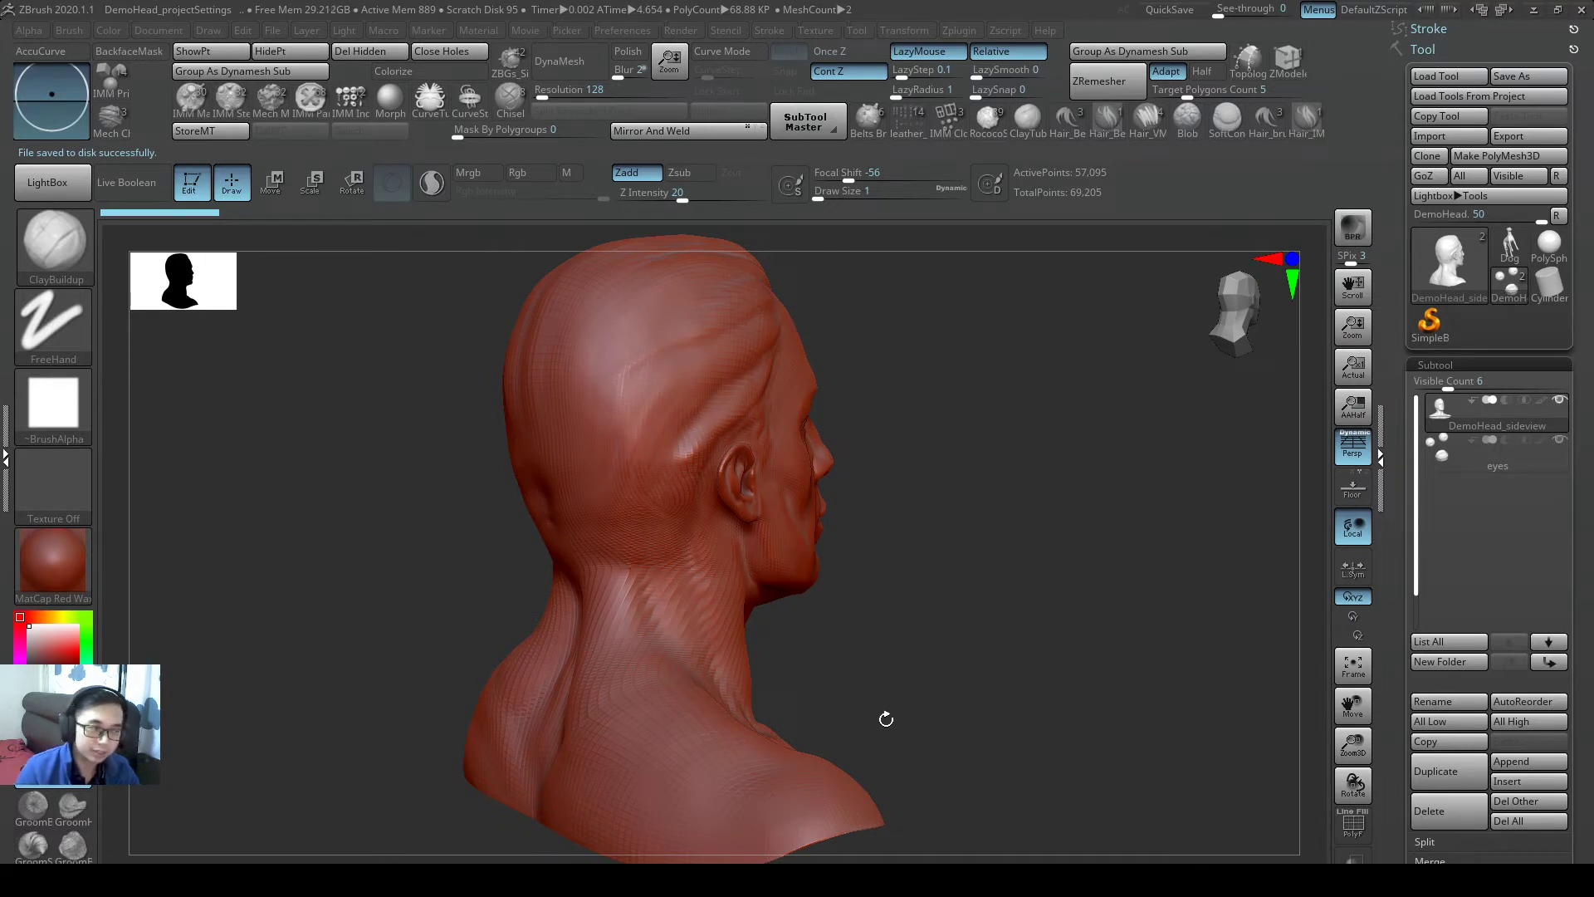
key(ctrl+2)
mouse_move(1006, 548)
mouse_down()
mouse_move(866, 589)
mouse_move(870, 620)
mouse_up()
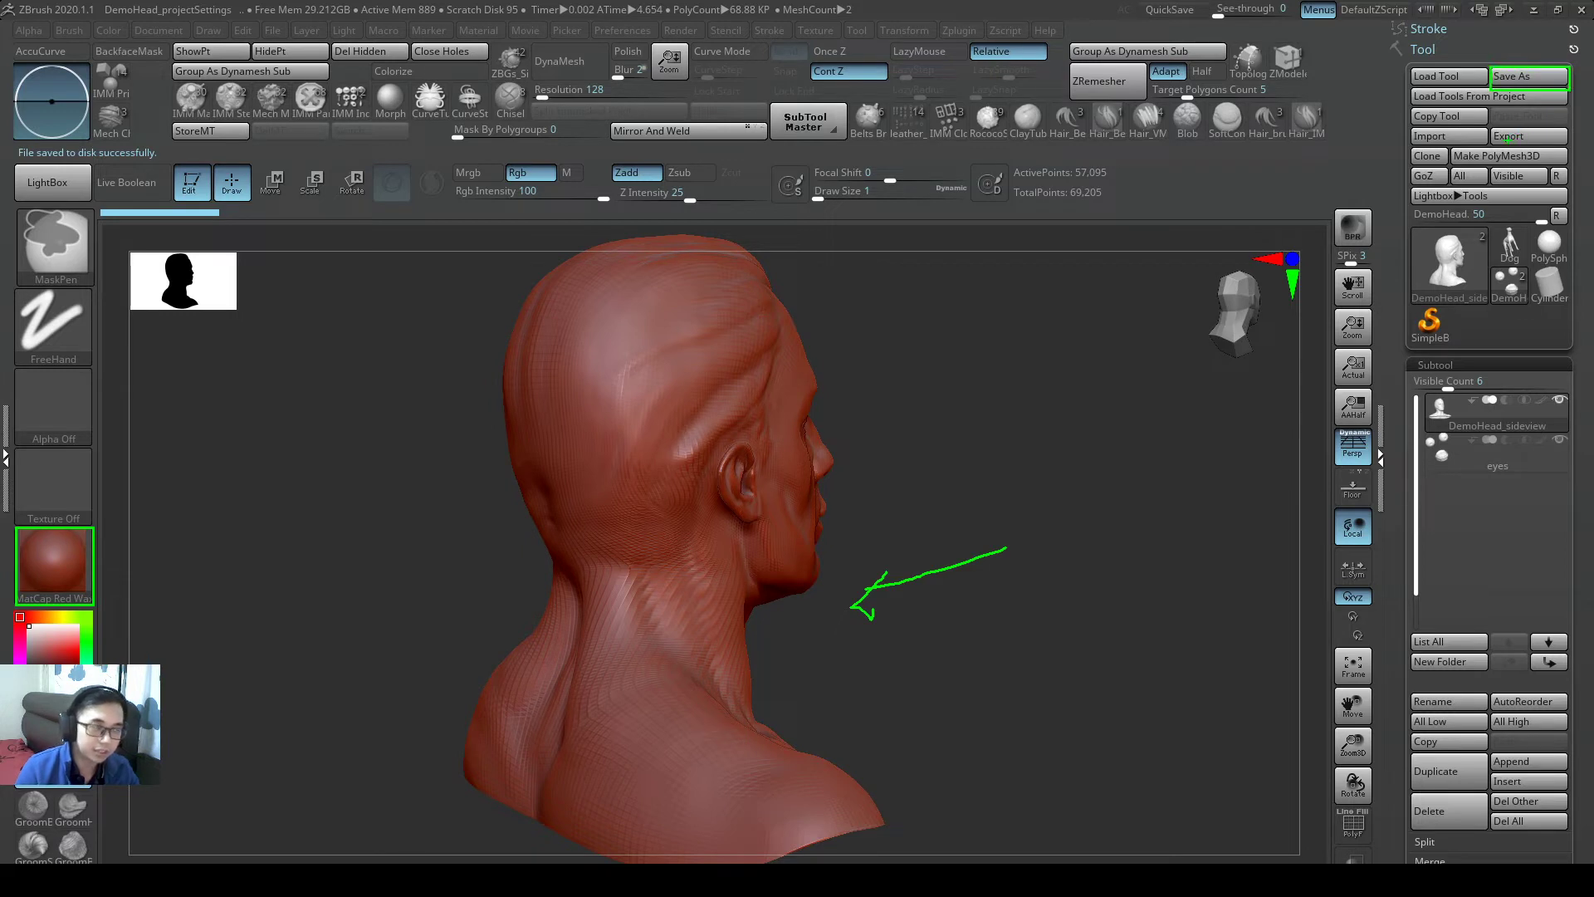
key(b)
key(c)
key(b)
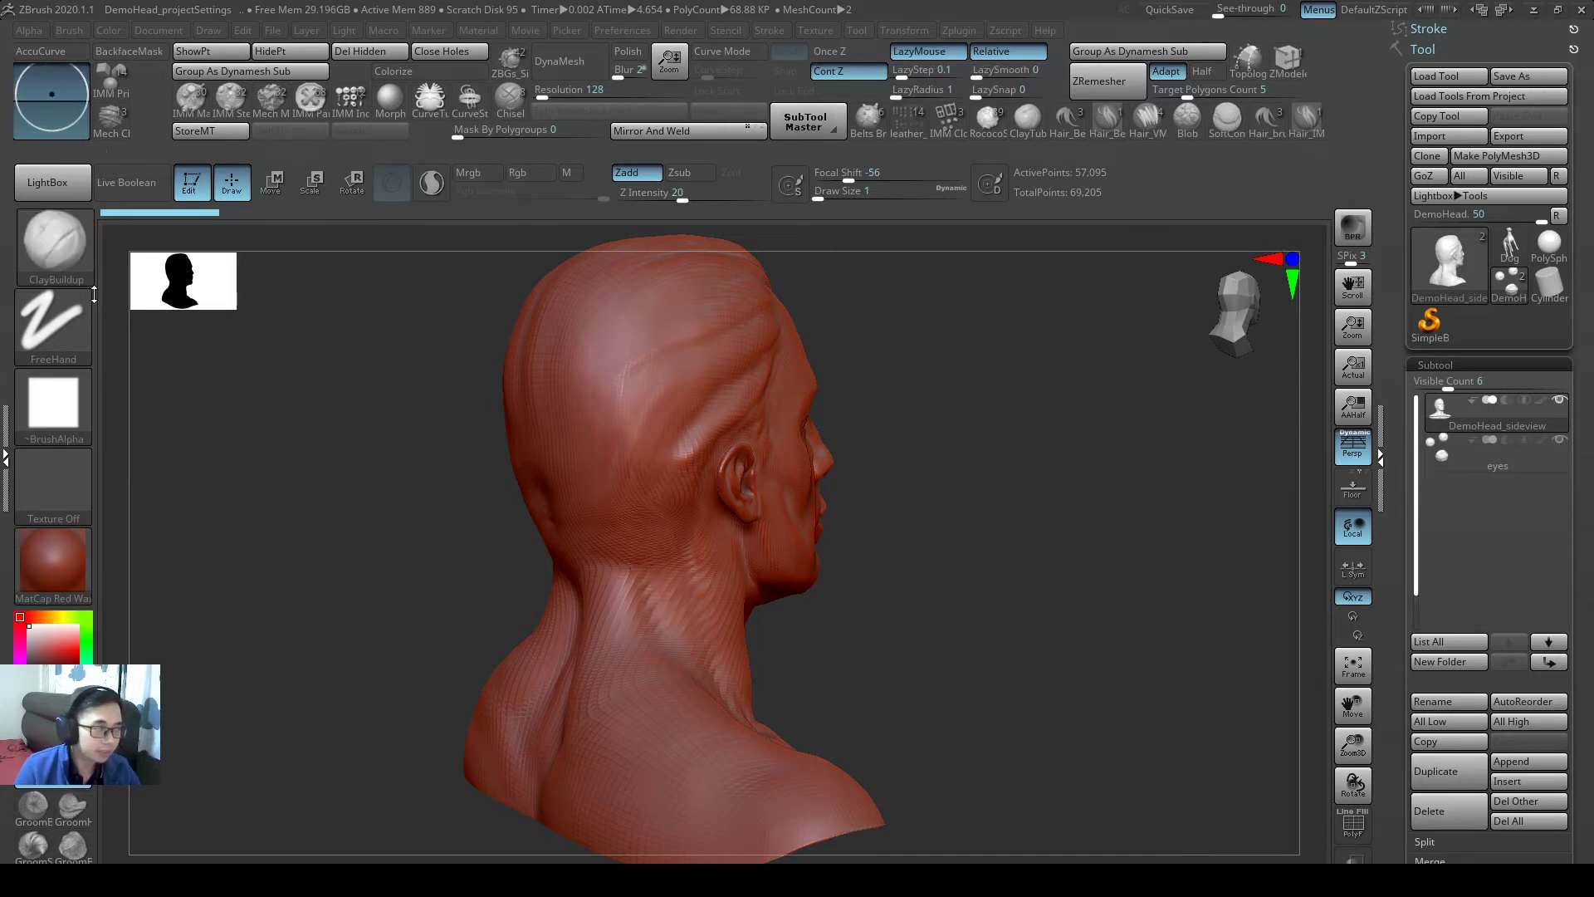
- Open the Cube.ZPR sample project from LightBox without saving the changes to the current project
click(34, 192)
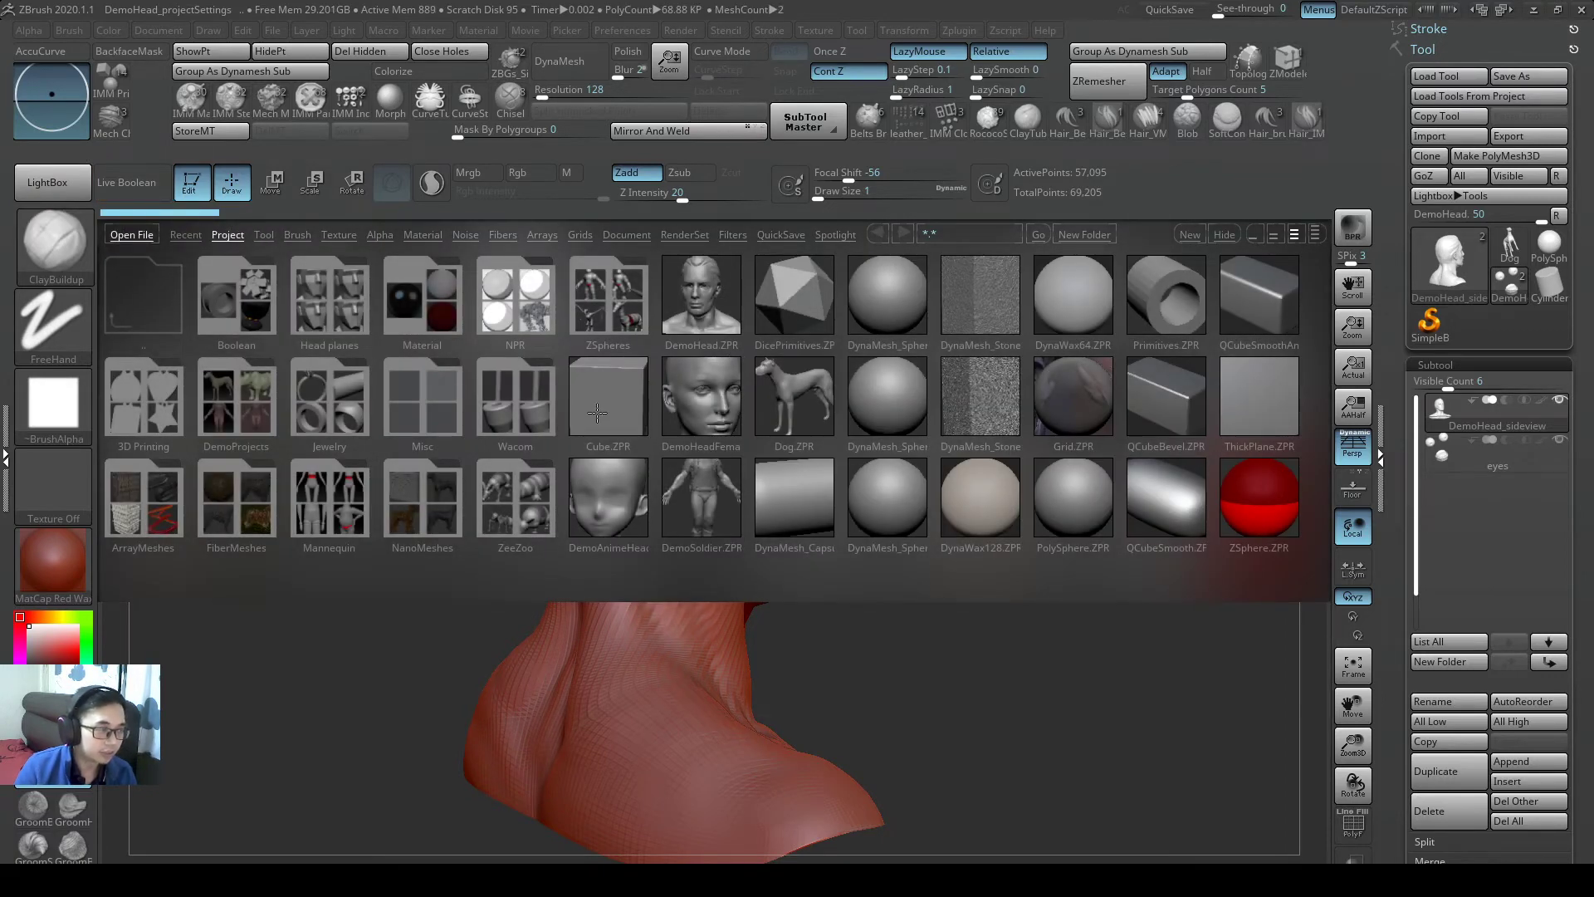
click(599, 411)
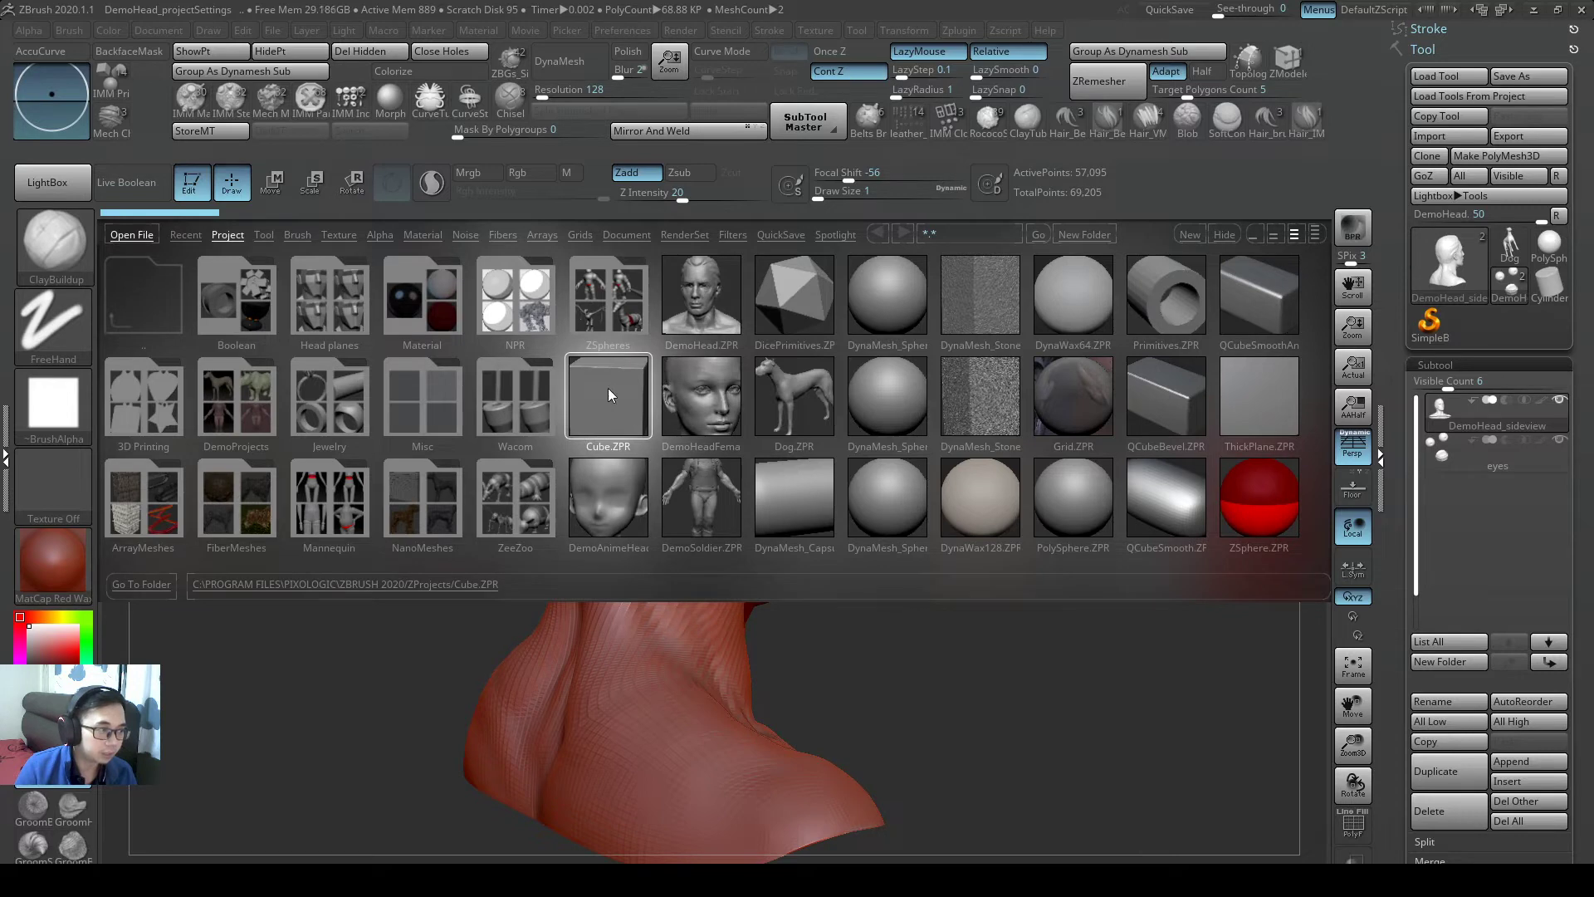
double_click(588, 416)
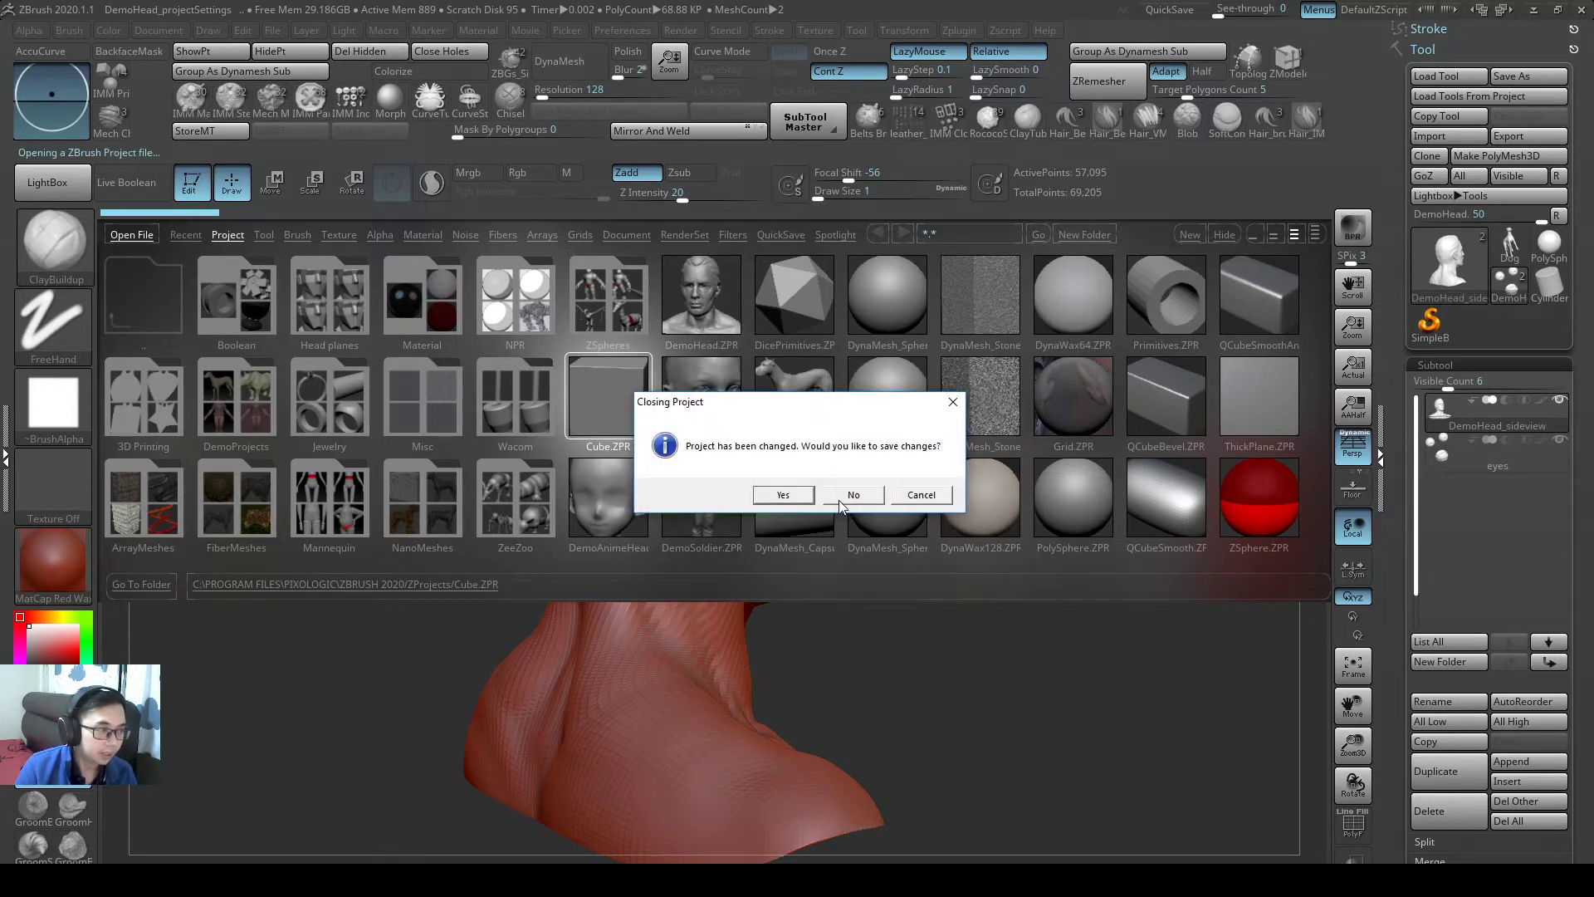
click(832, 498)
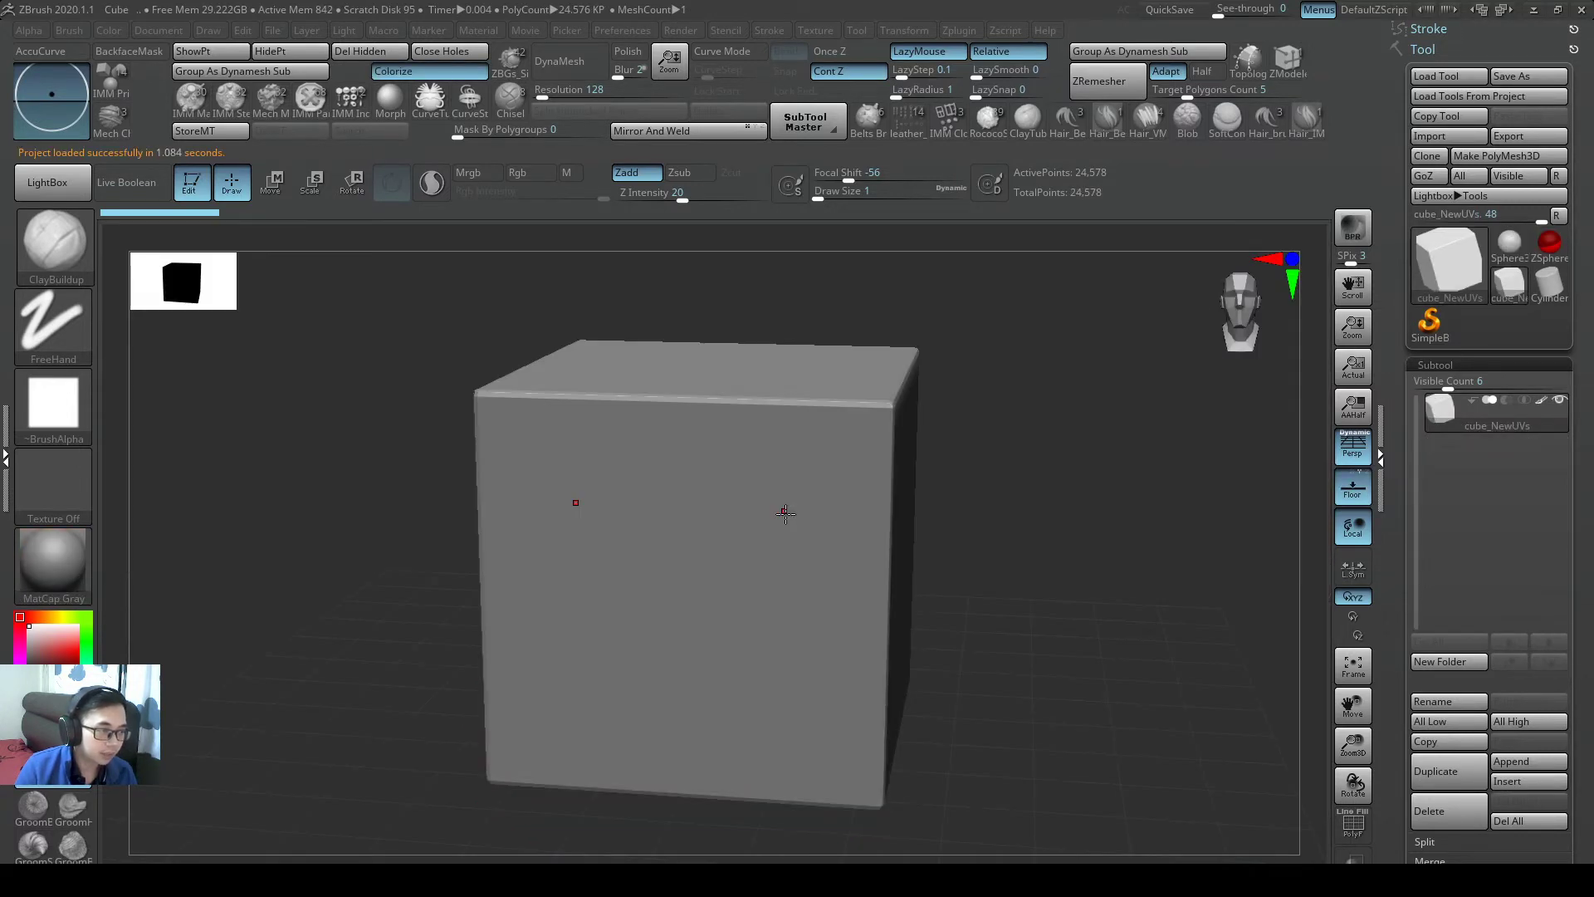
right_drag(820, 509, 768, 564)
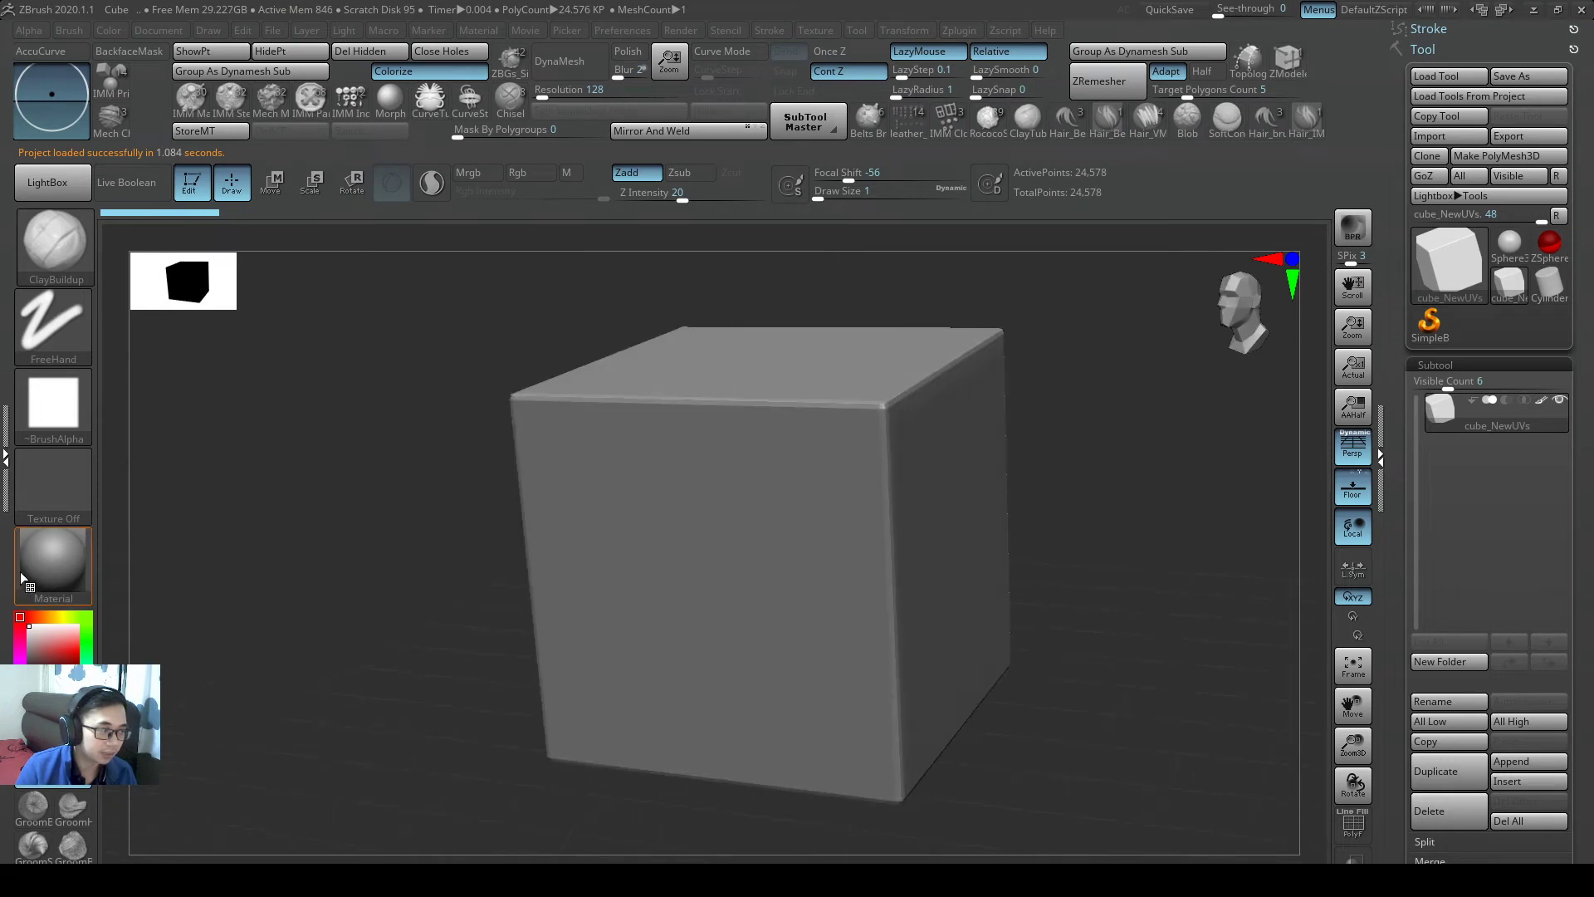
- Assign the Gold MatCap material to the cube
click(20, 572)
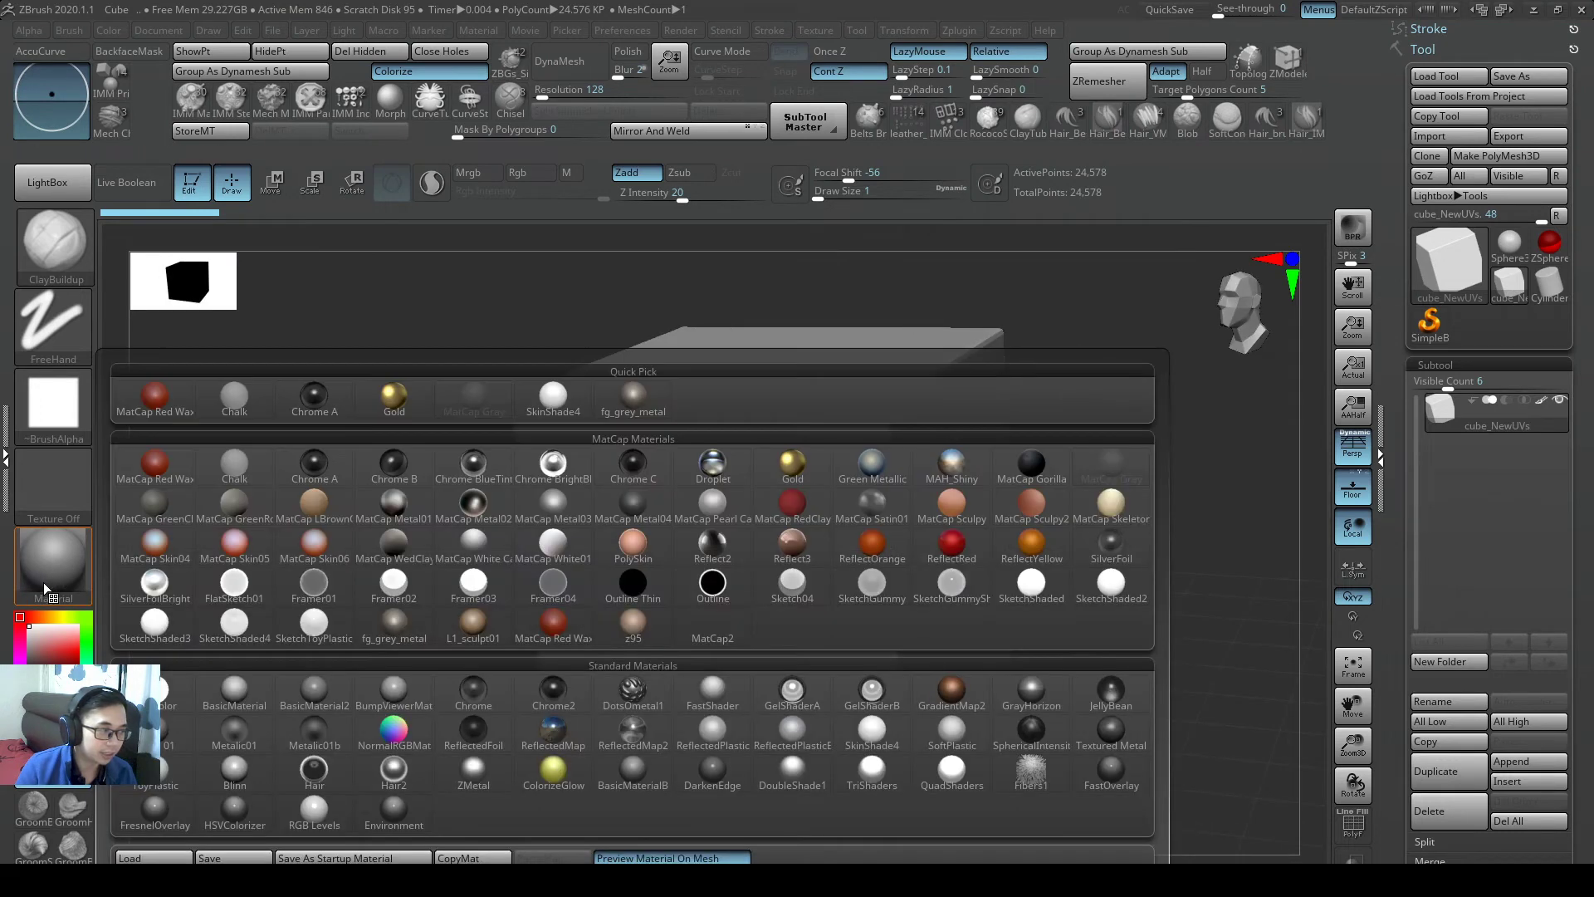
click(792, 464)
right_drag(1007, 515, 1128, 416)
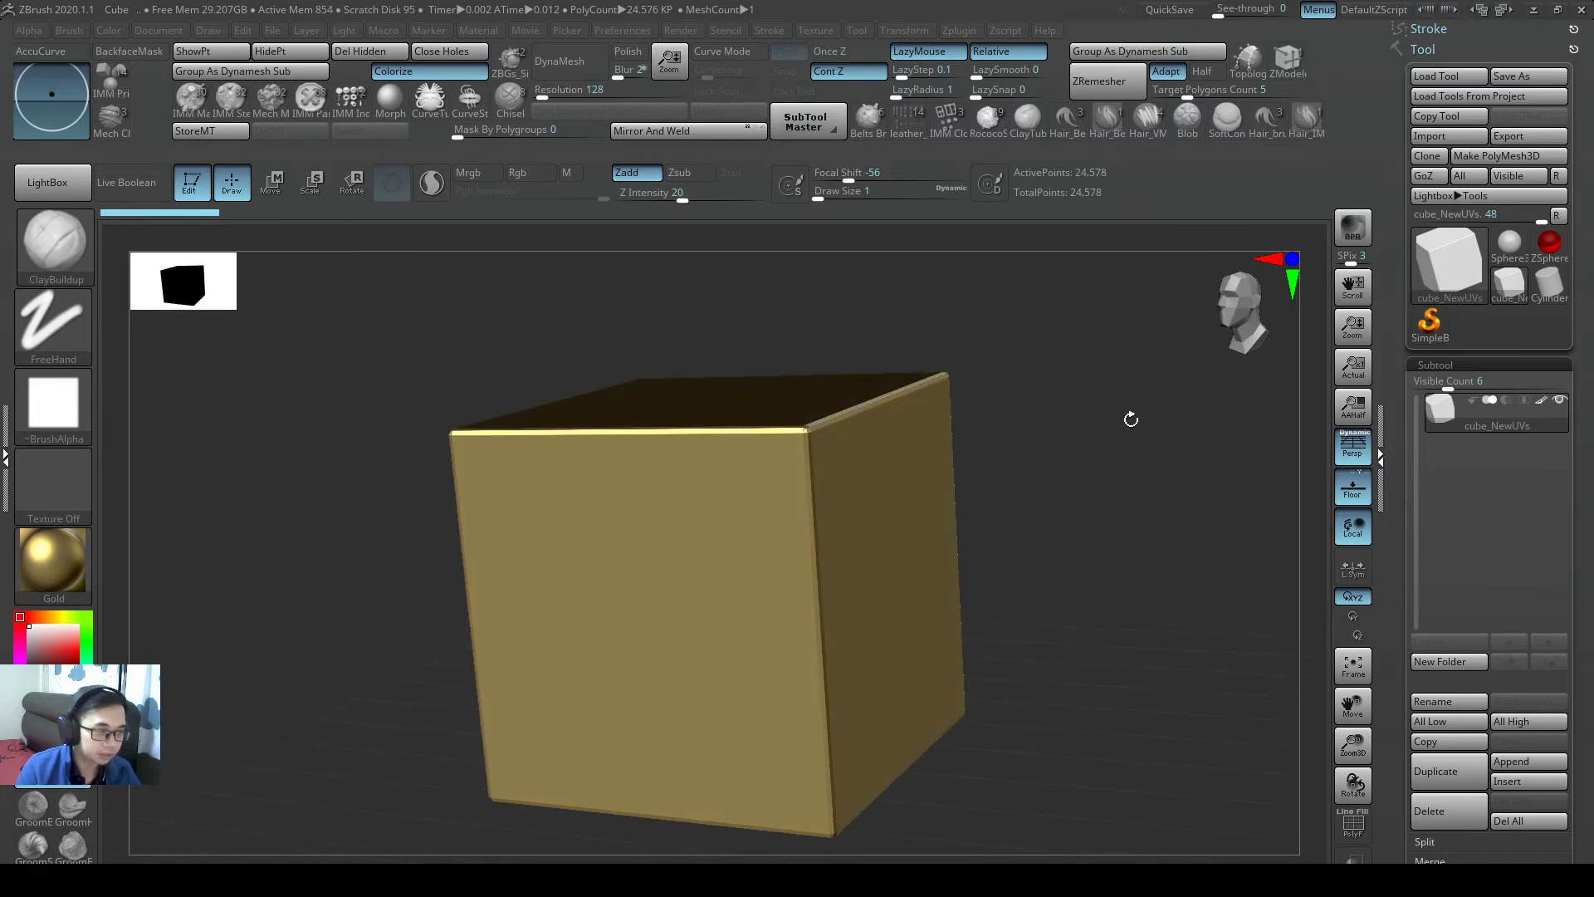
- Load the DemoHead_sideview.ZTL tool into the gold cube project and frame the head in the view
click(1436, 75)
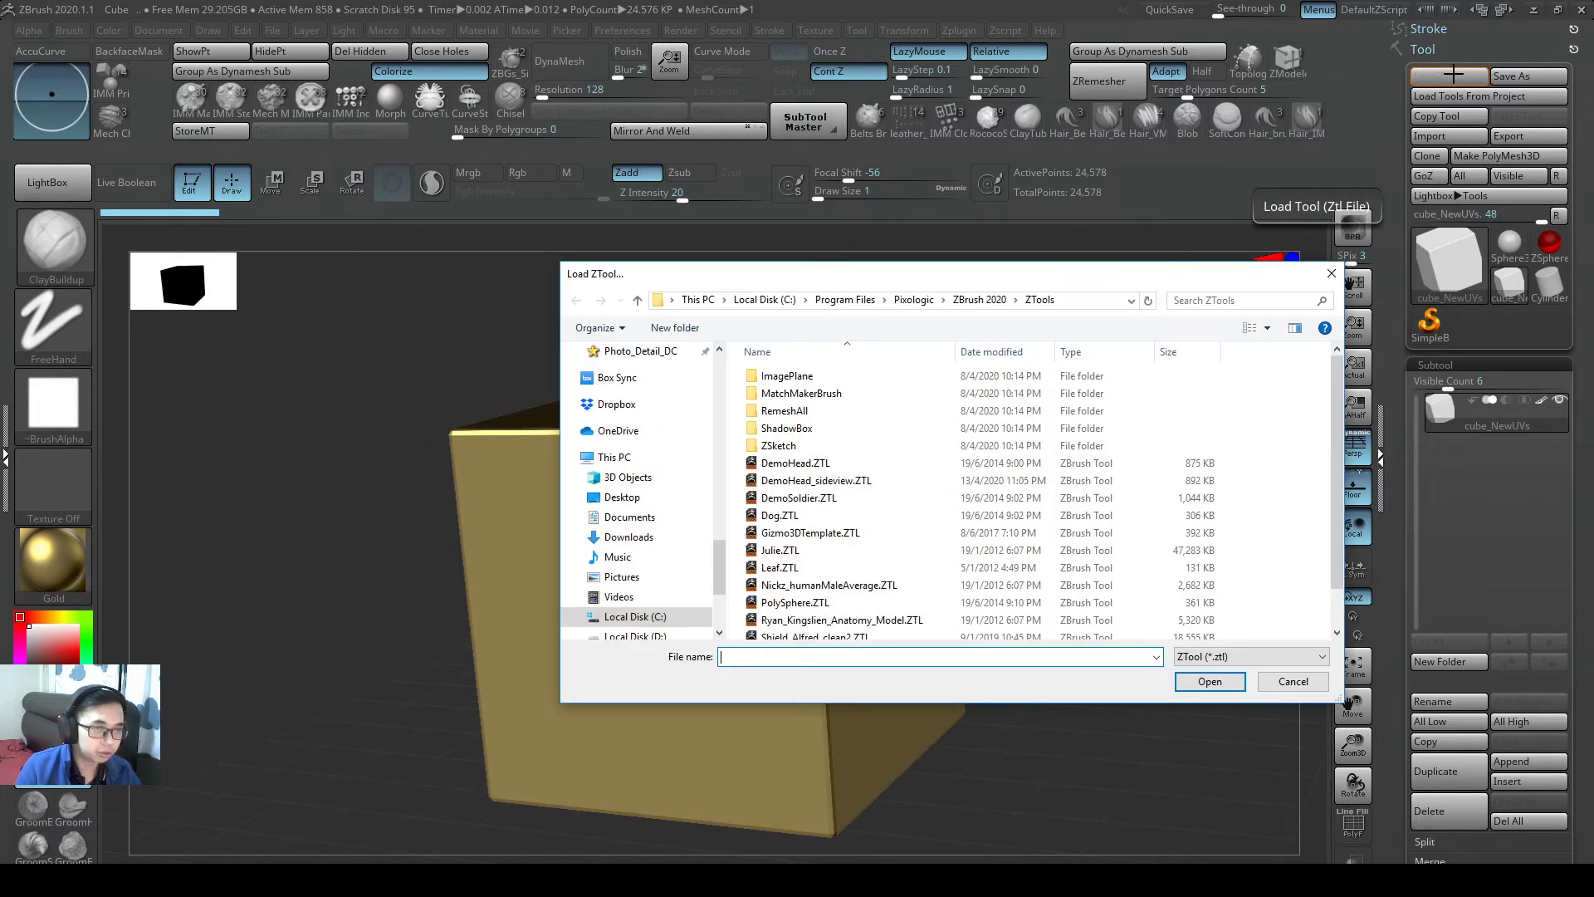
click(787, 481)
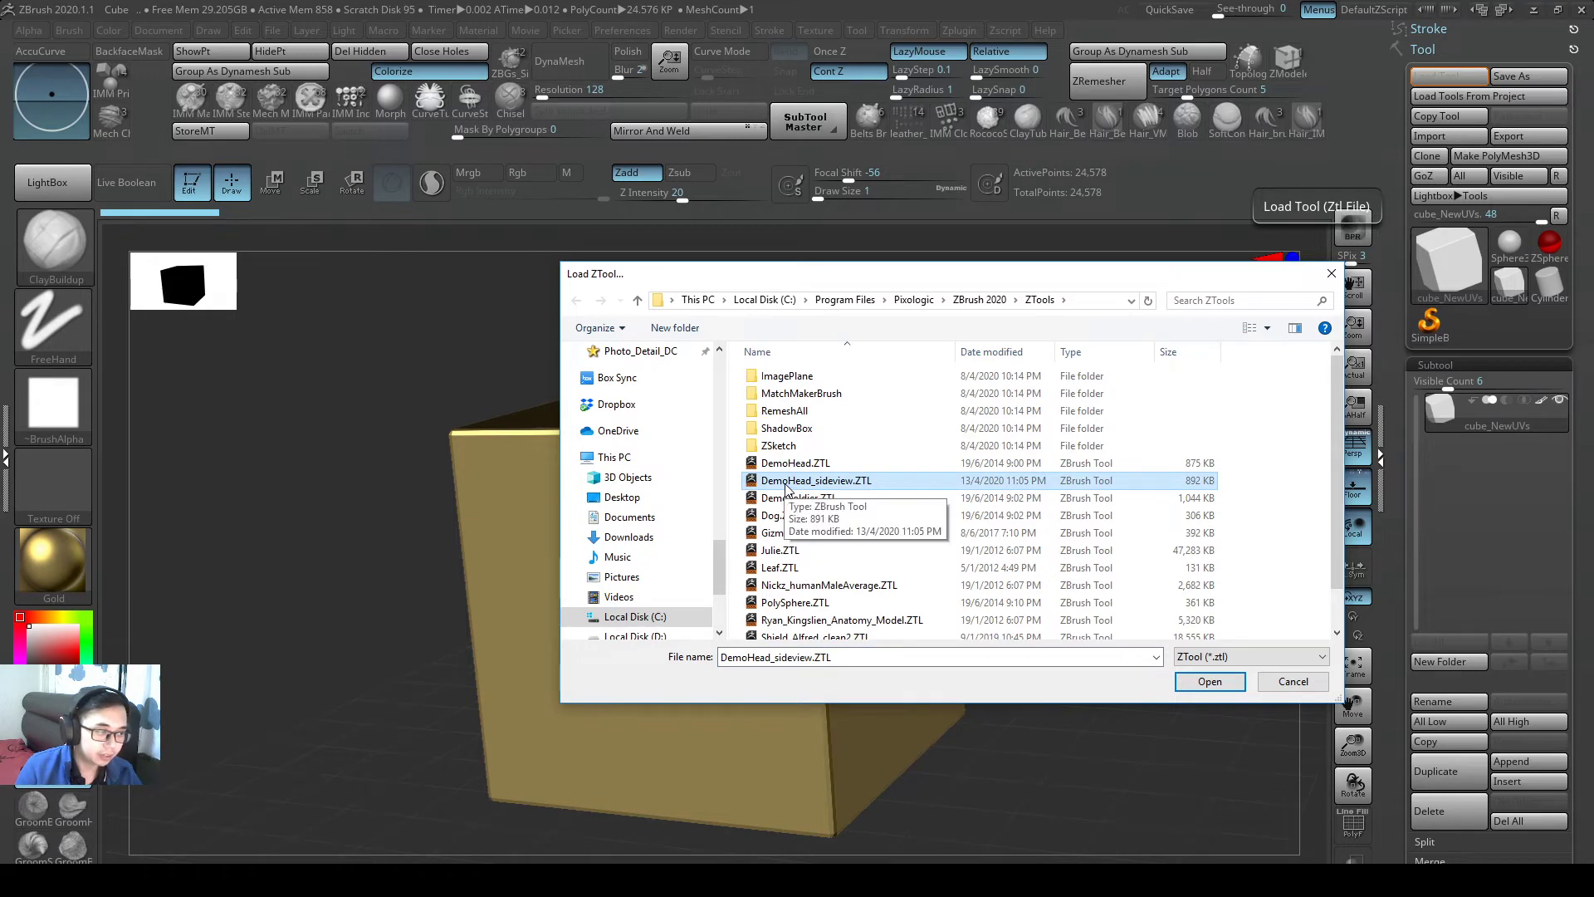
drag(903, 279, 1147, 235)
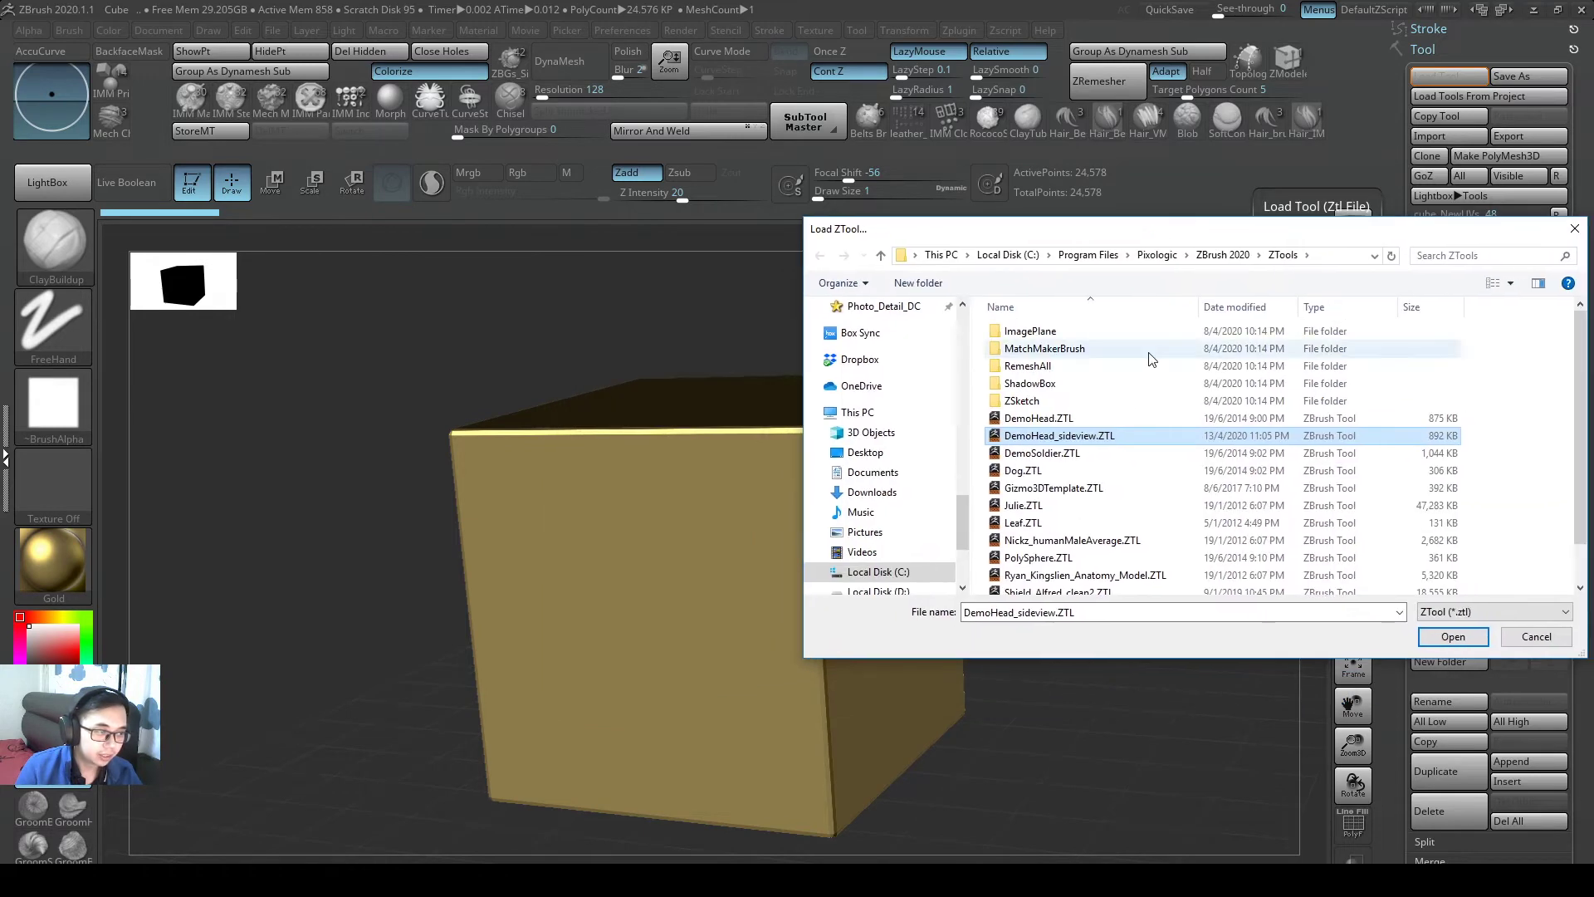
double_click(1079, 435)
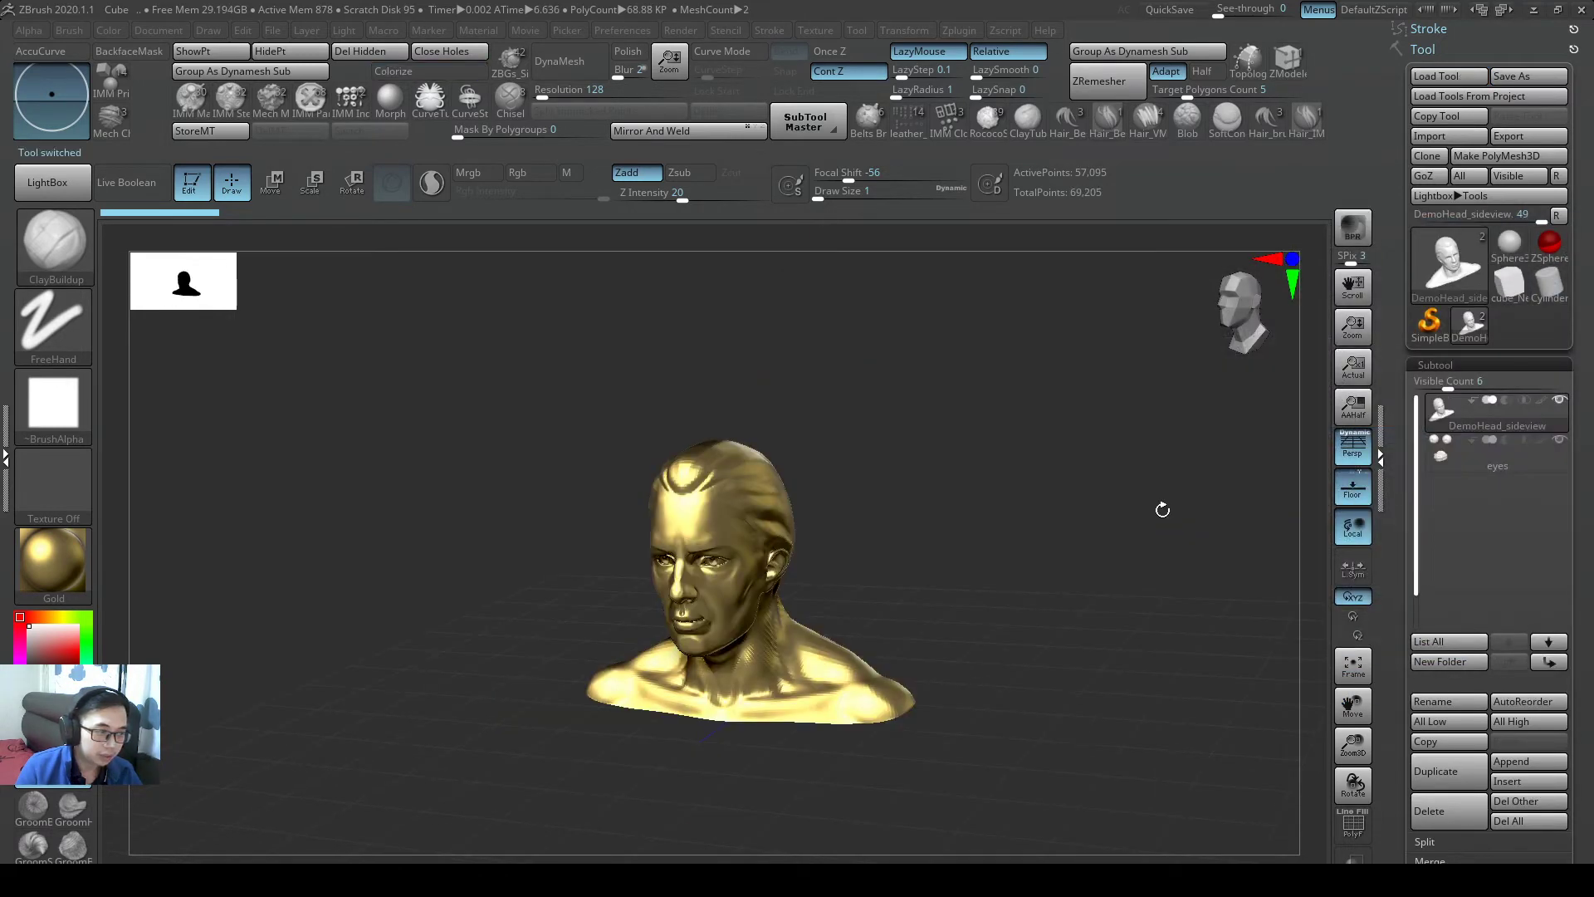
key(f)
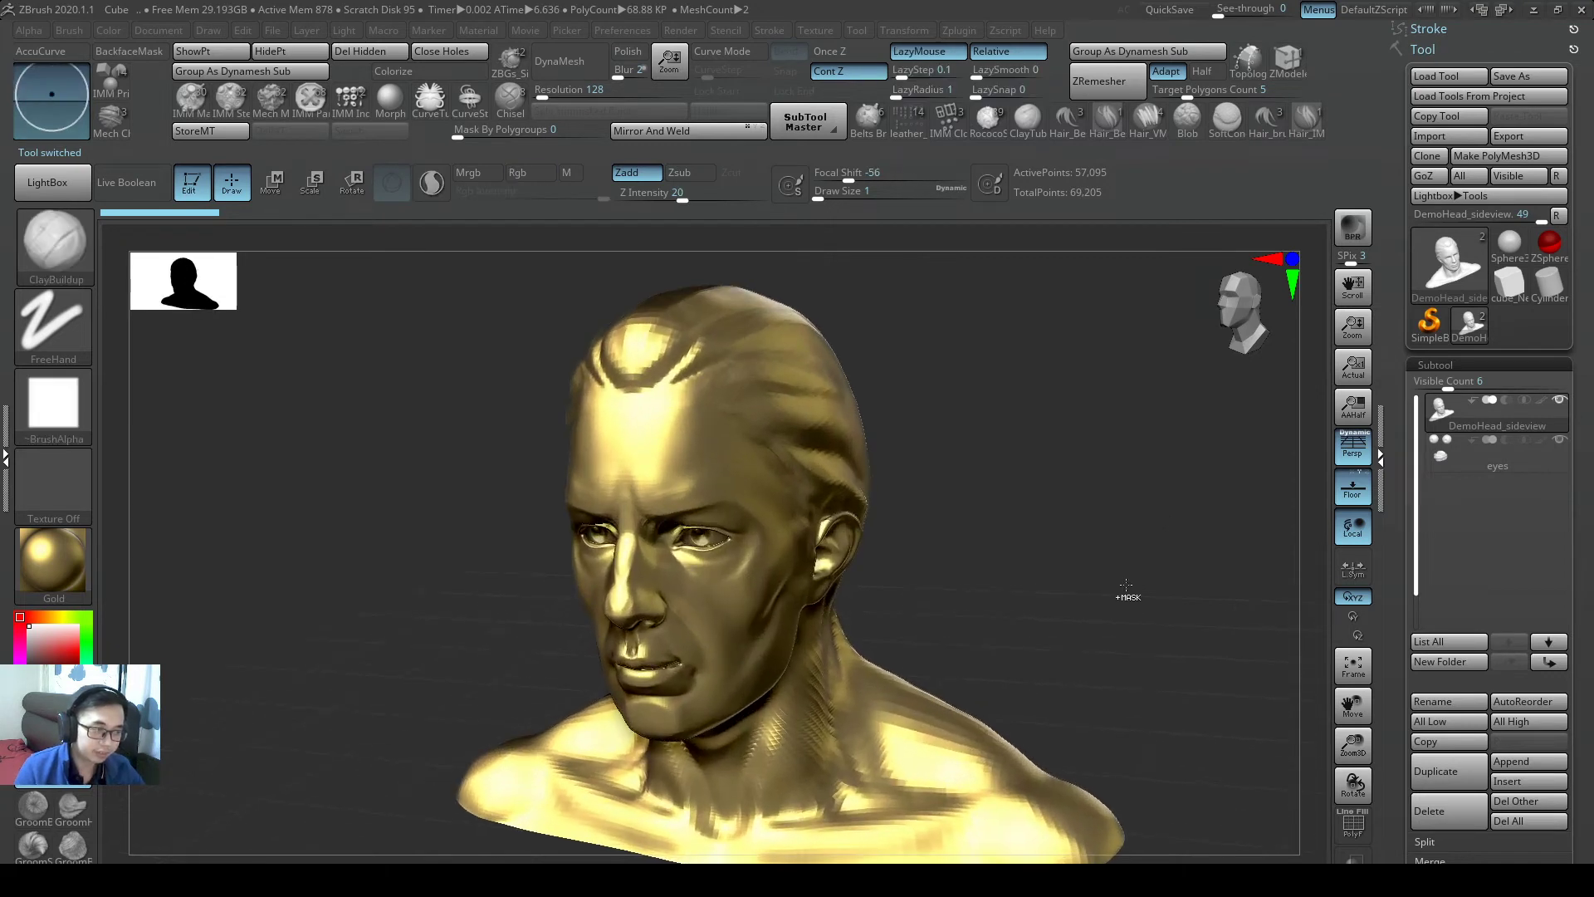
ctrl+right_drag(1125, 585, 1026, 506)
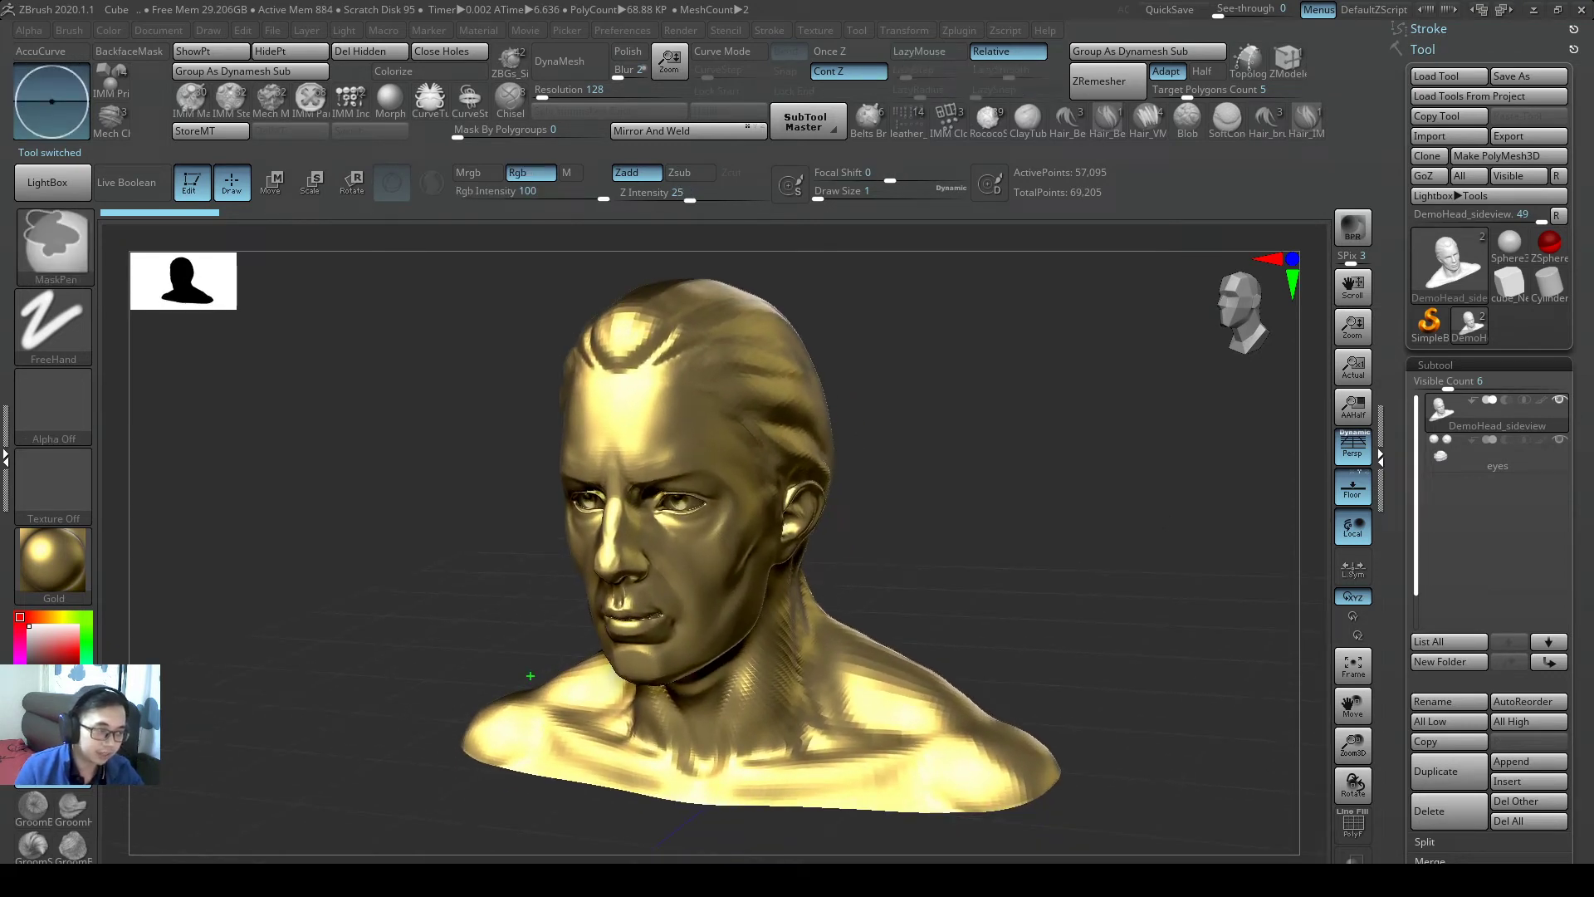
drag(507, 668, 557, 641)
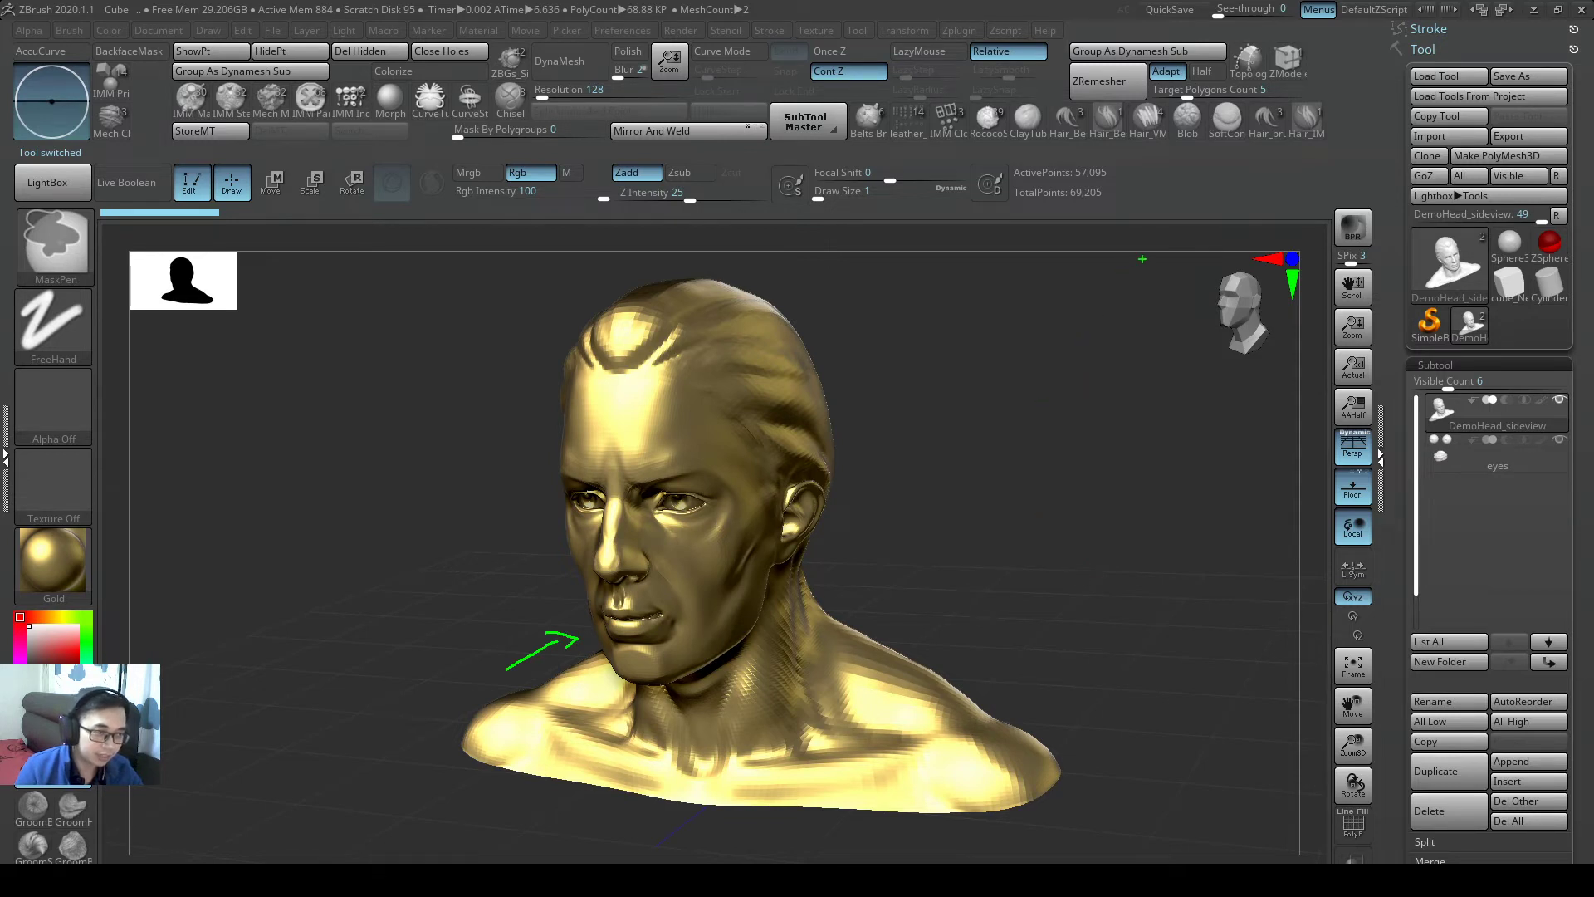
ctrl+drag(1143, 259, 417, 808)
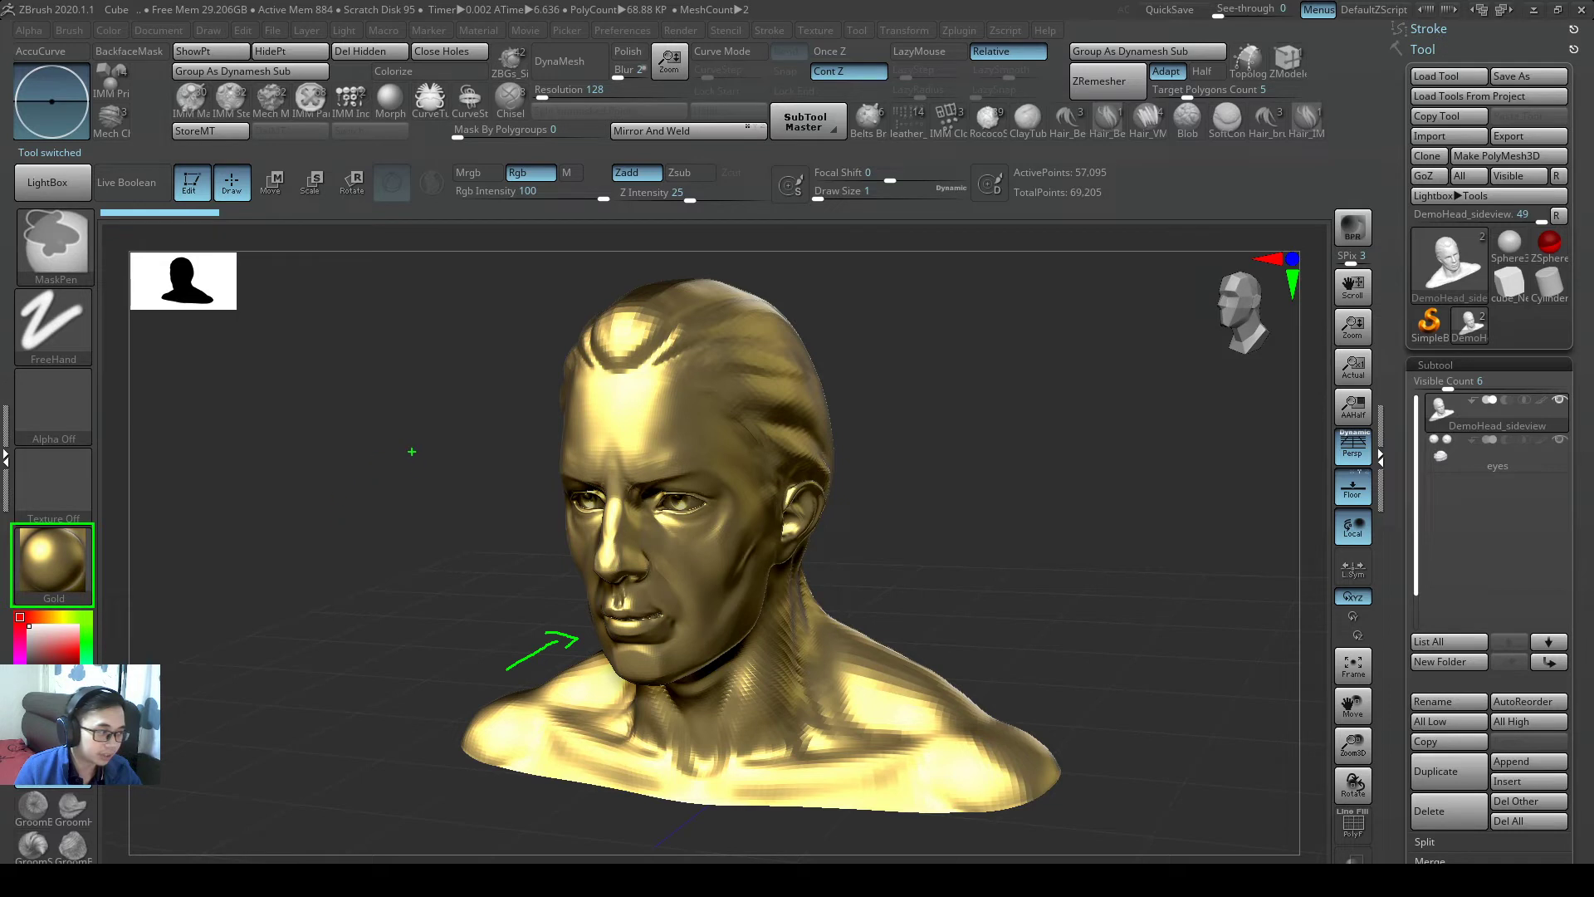
drag(416, 412, 427, 473)
key(b)
key(c)
key(b)
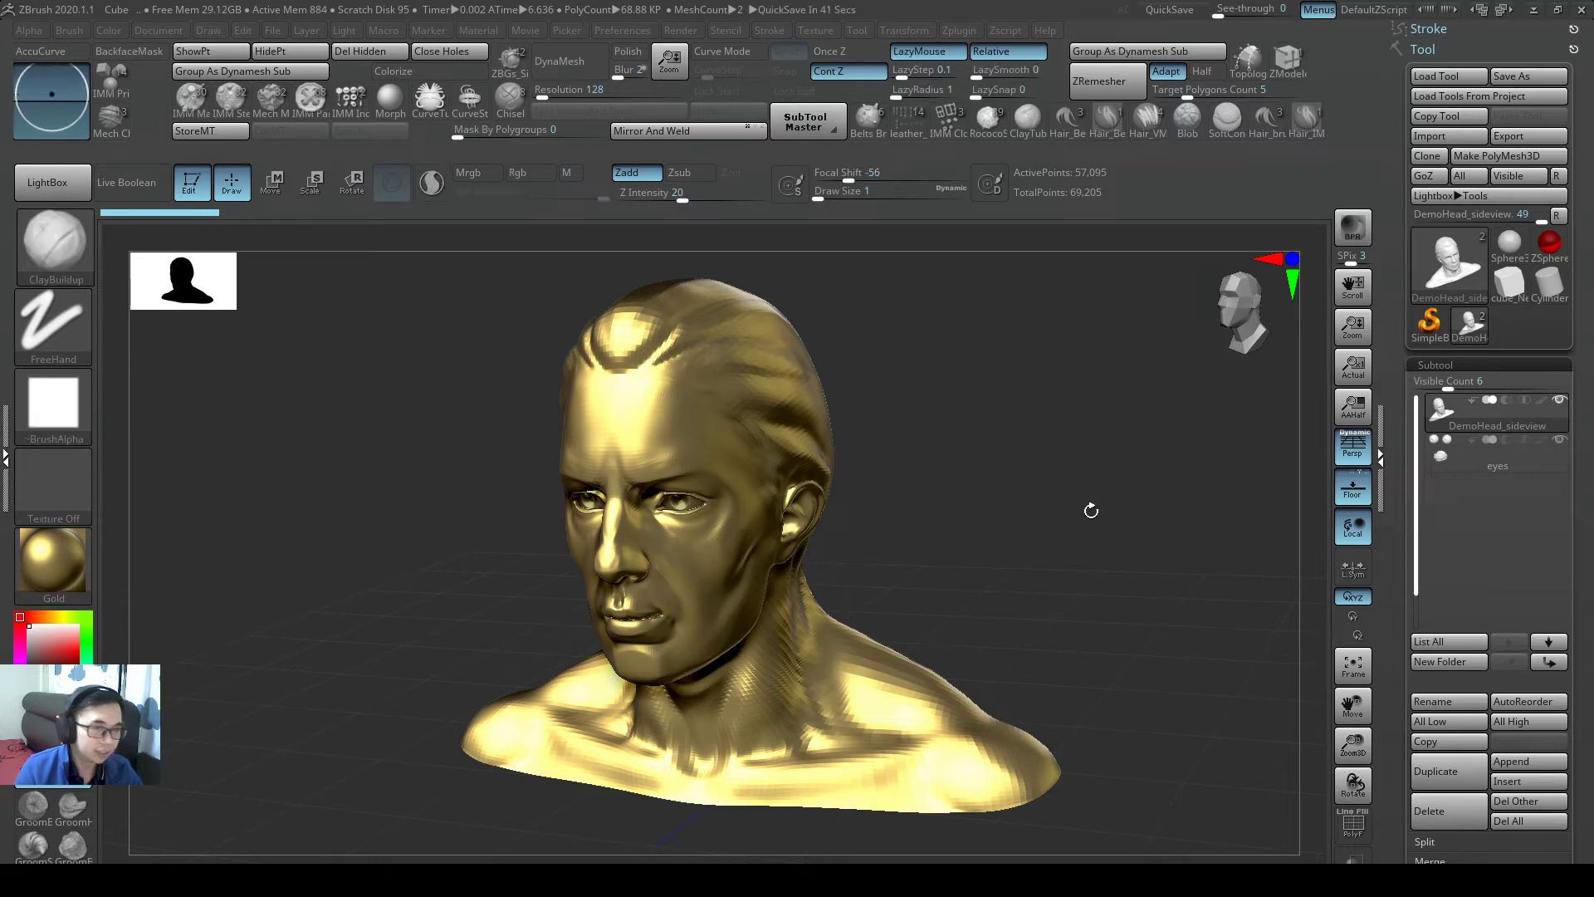
- Reopen the Cube.ZPR sample project from LightBox, discarding the changes to the current project
key(comma)
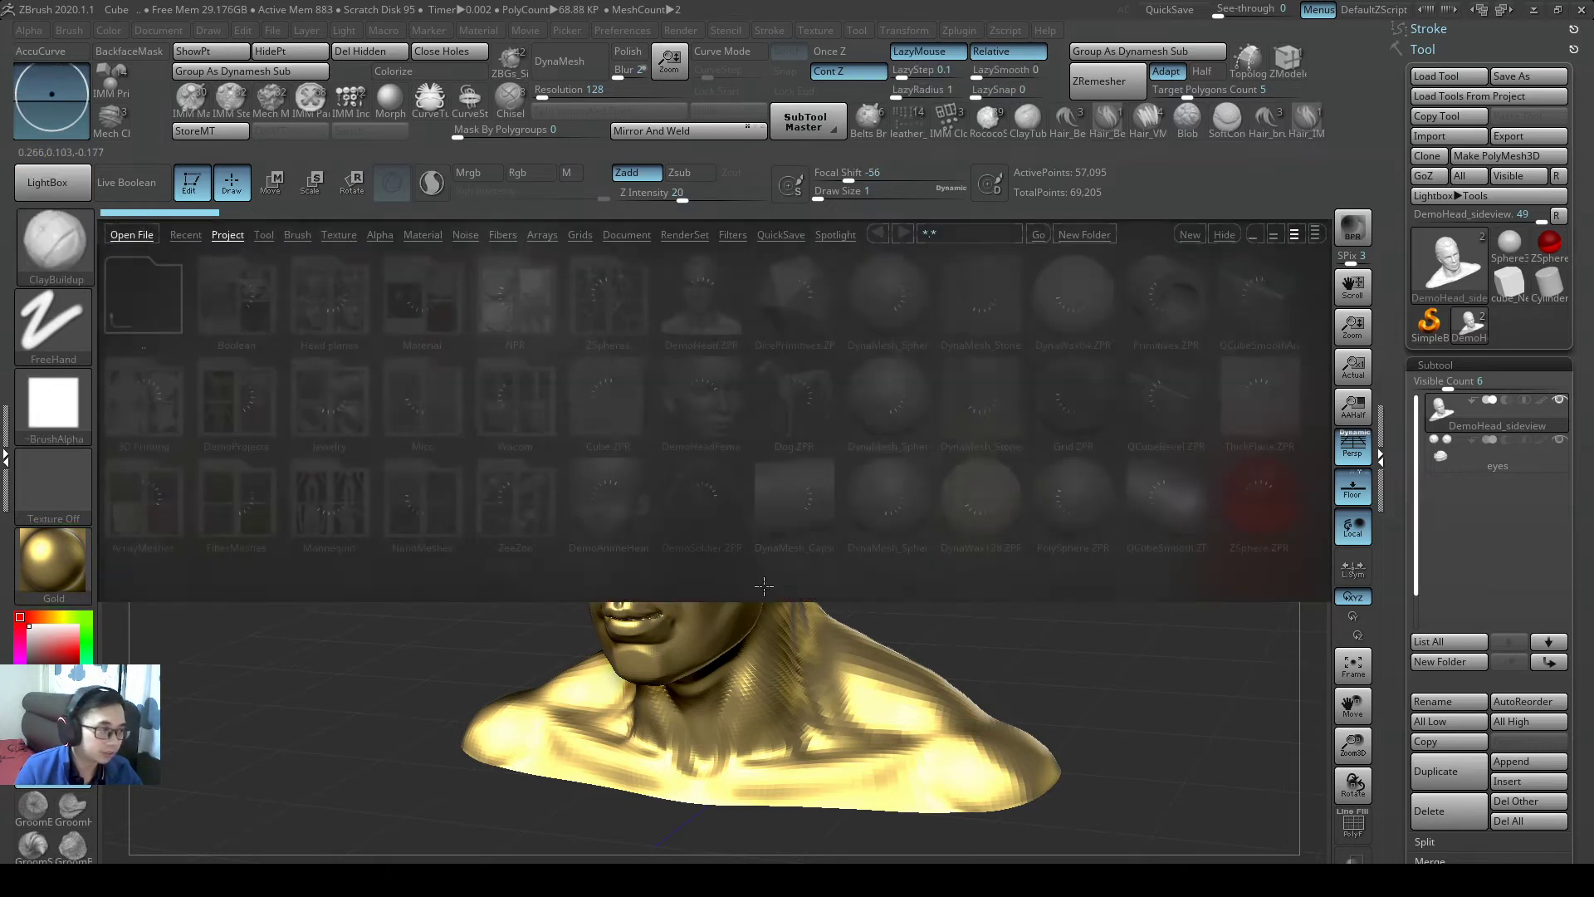
double_click(625, 402)
click(863, 497)
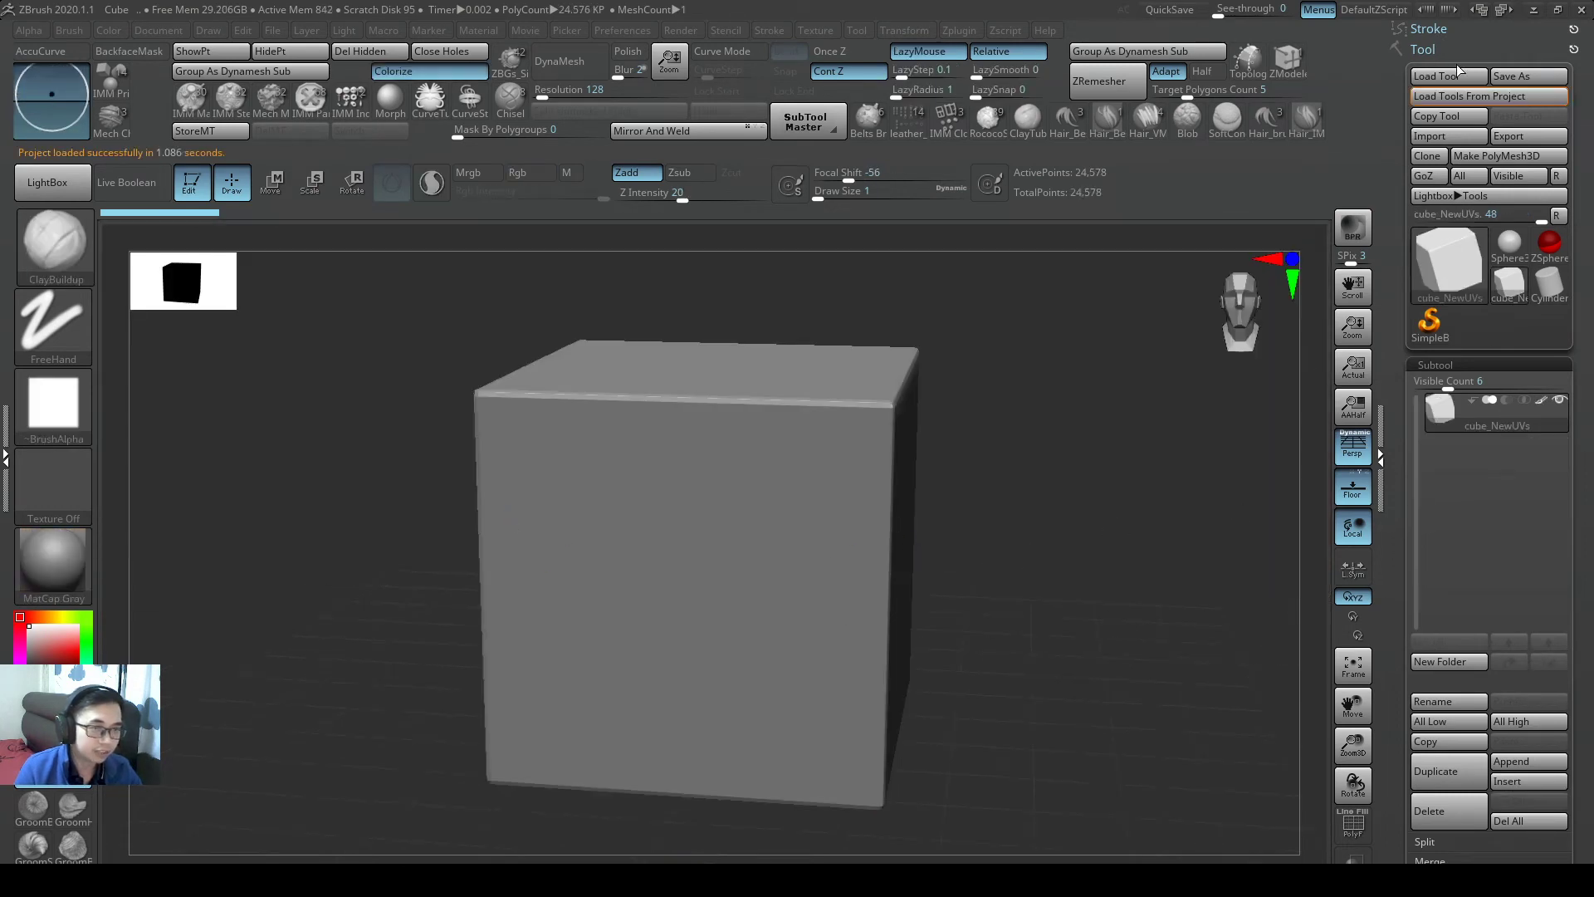
- Load the DemoHead_sideview.ZTL tool again, this time with the default MatCap Gray material active
click(1436, 76)
double_click(1033, 435)
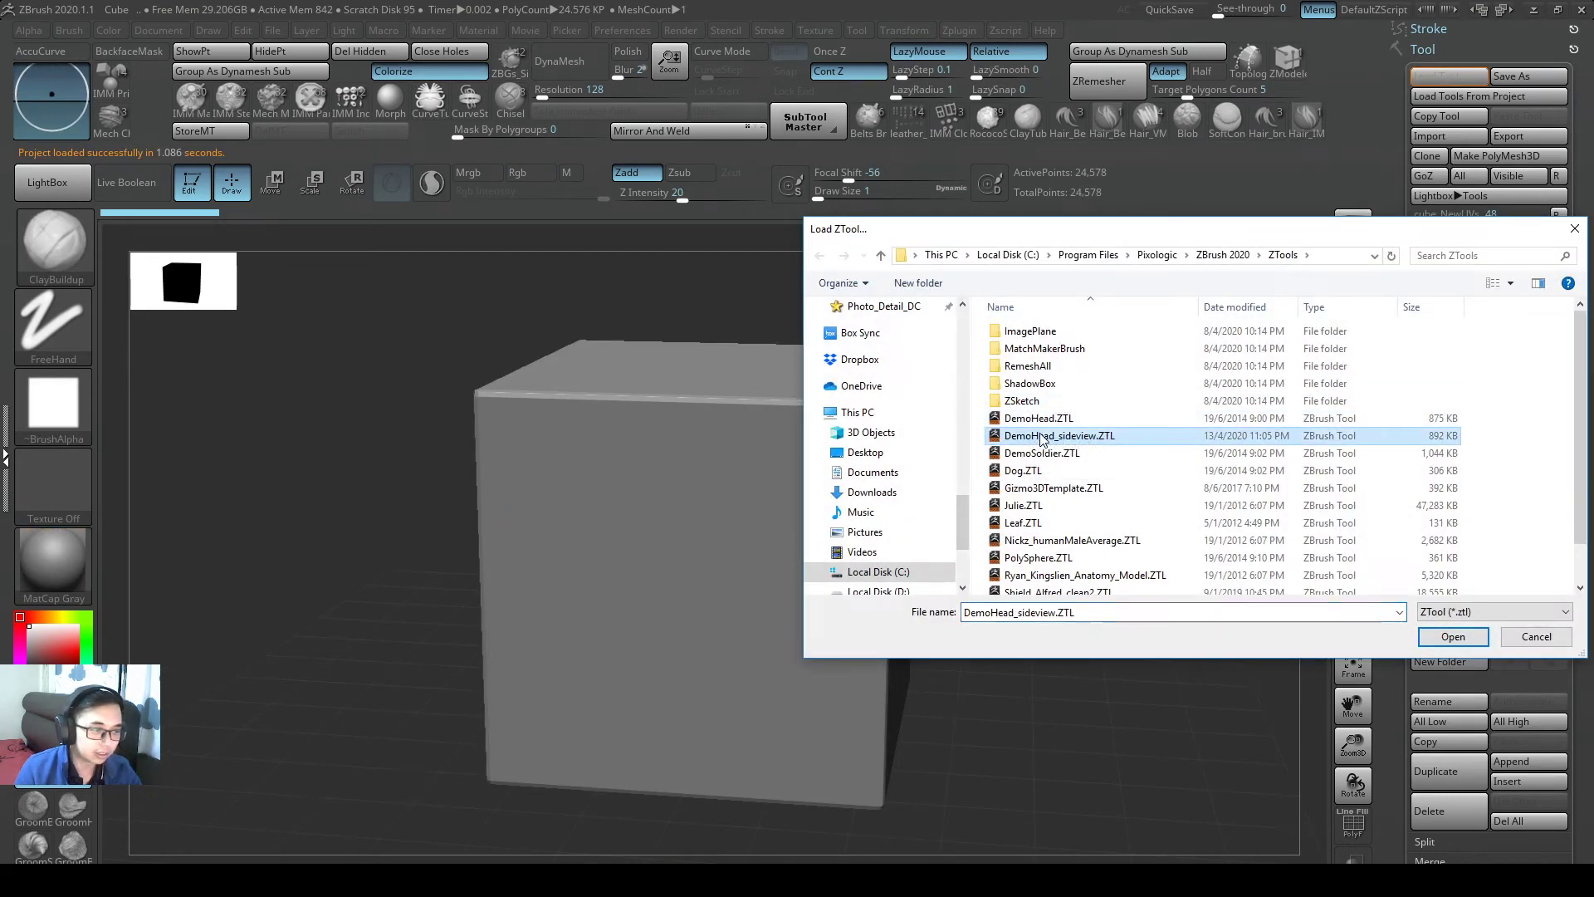
drag(911, 531, 891, 494)
mouse_move(890, 494)
alt+right_down()
mouse_move(886, 523)
mouse_move(939, 495)
mouse_move(918, 507)
alt+right_up()
drag(918, 507, 985, 451)
- Open the DemoHead_projectSettings.ZPR project from the ZTools folder, discarding the changes to the current project
key(ctrl)
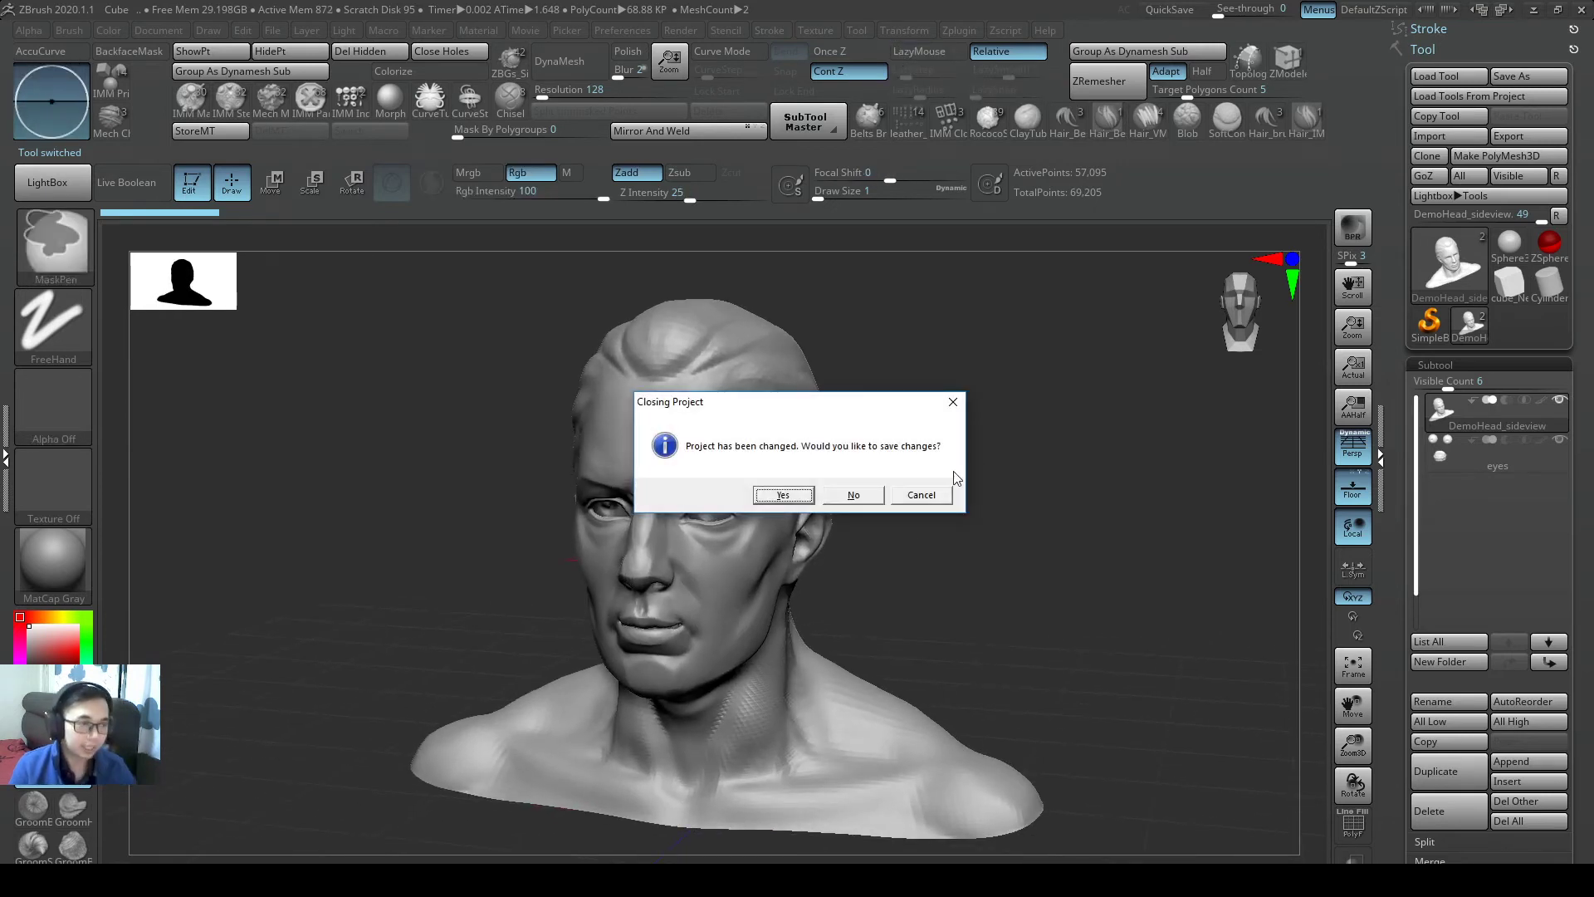
click(850, 493)
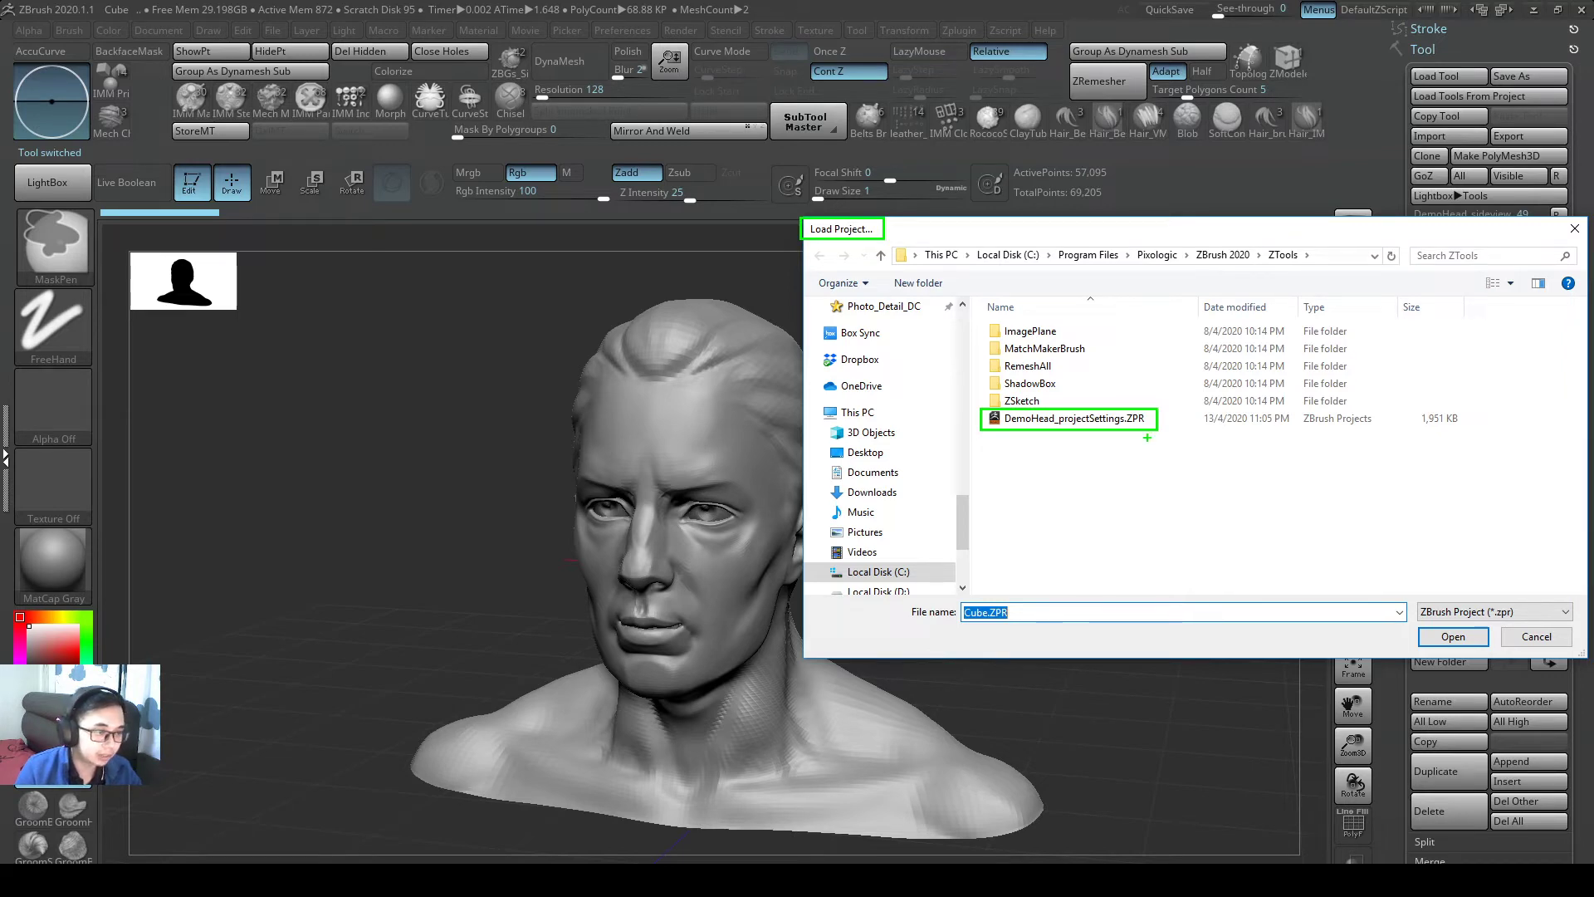
double_click(1138, 419)
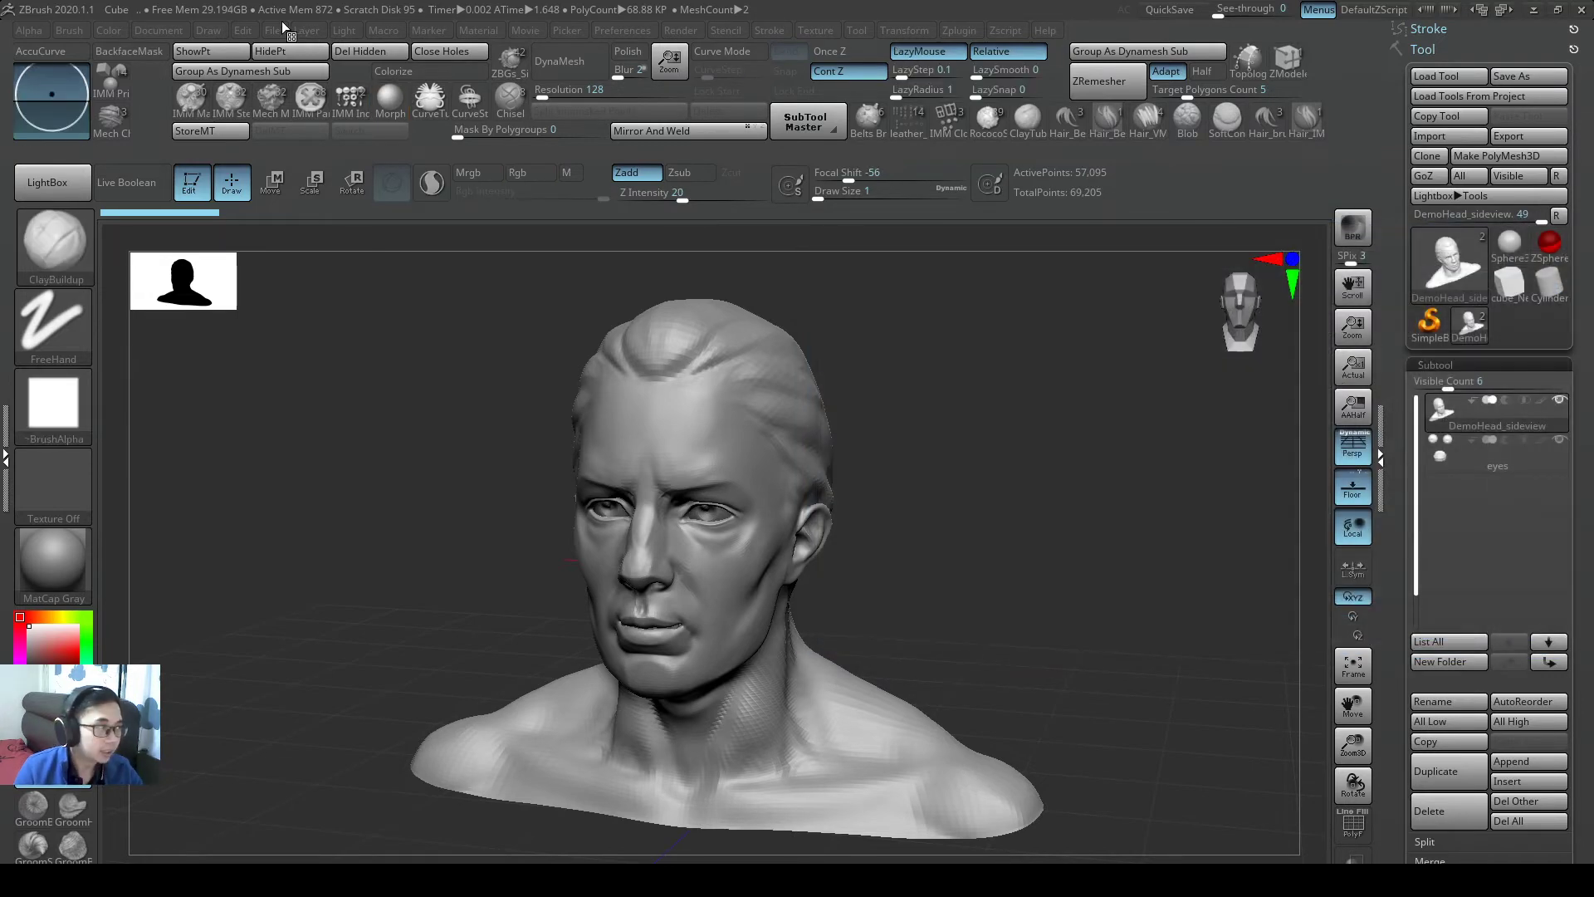
click(281, 30)
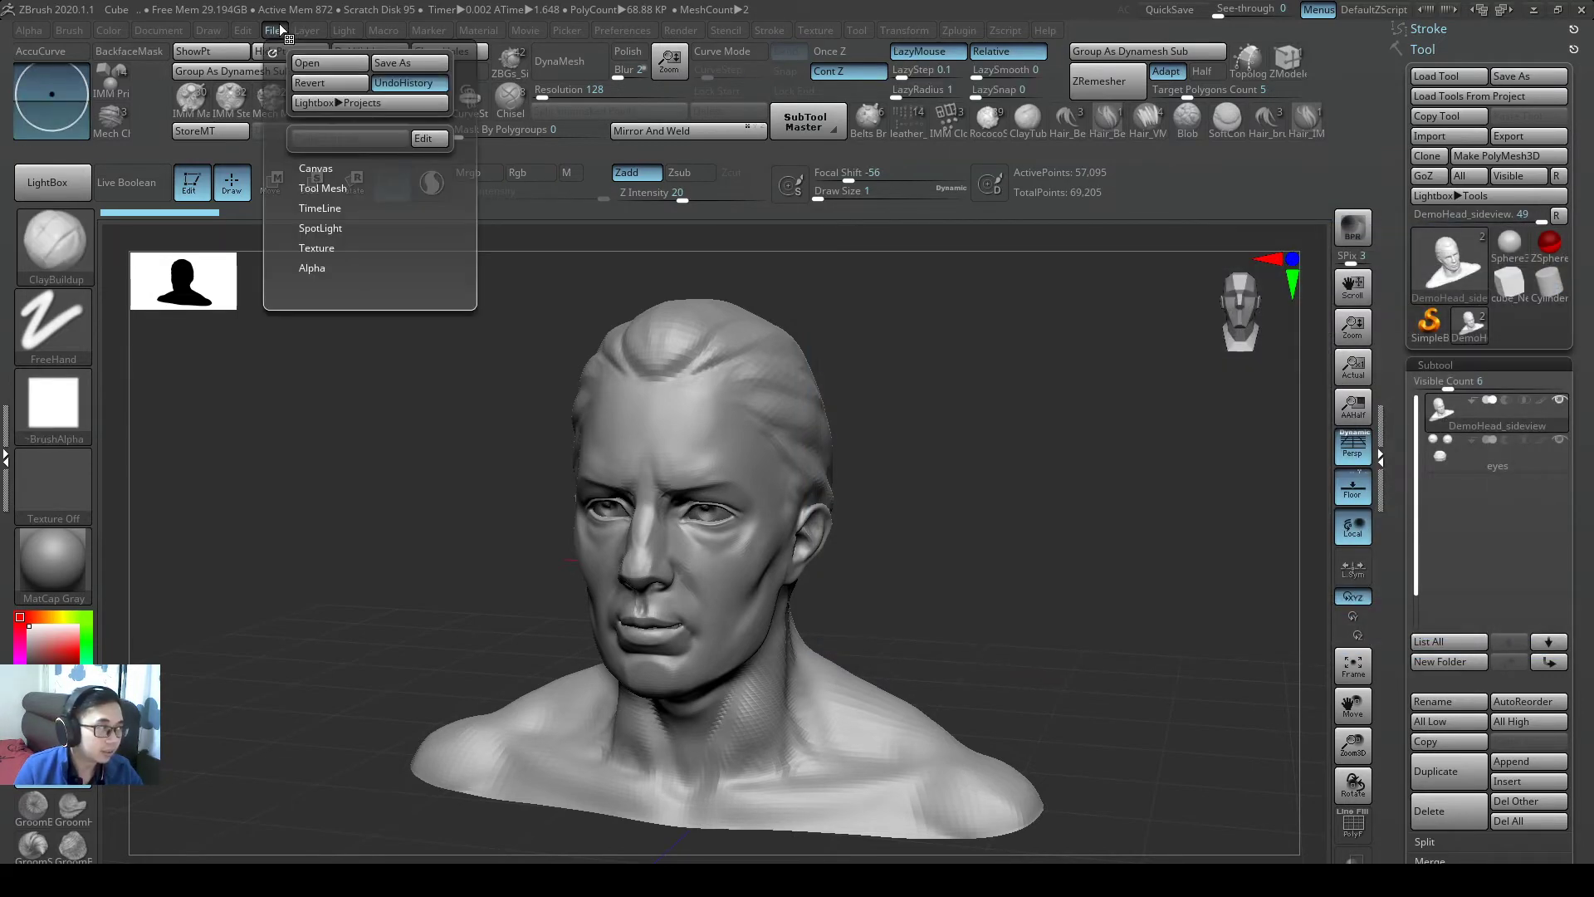
click(328, 72)
click(1042, 420)
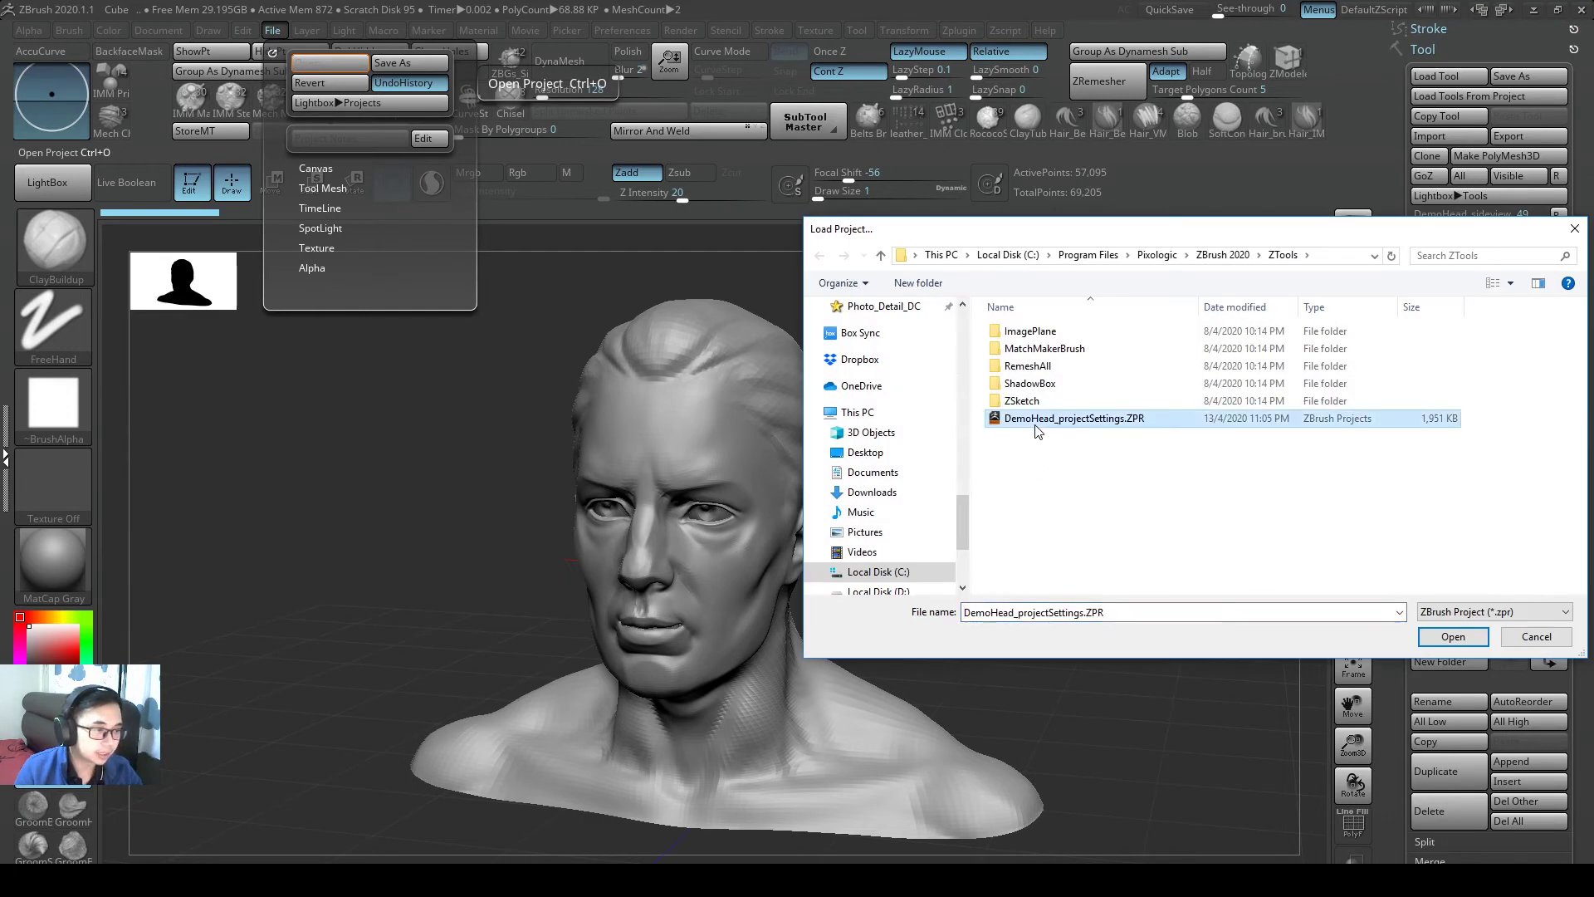
double_click(1059, 424)
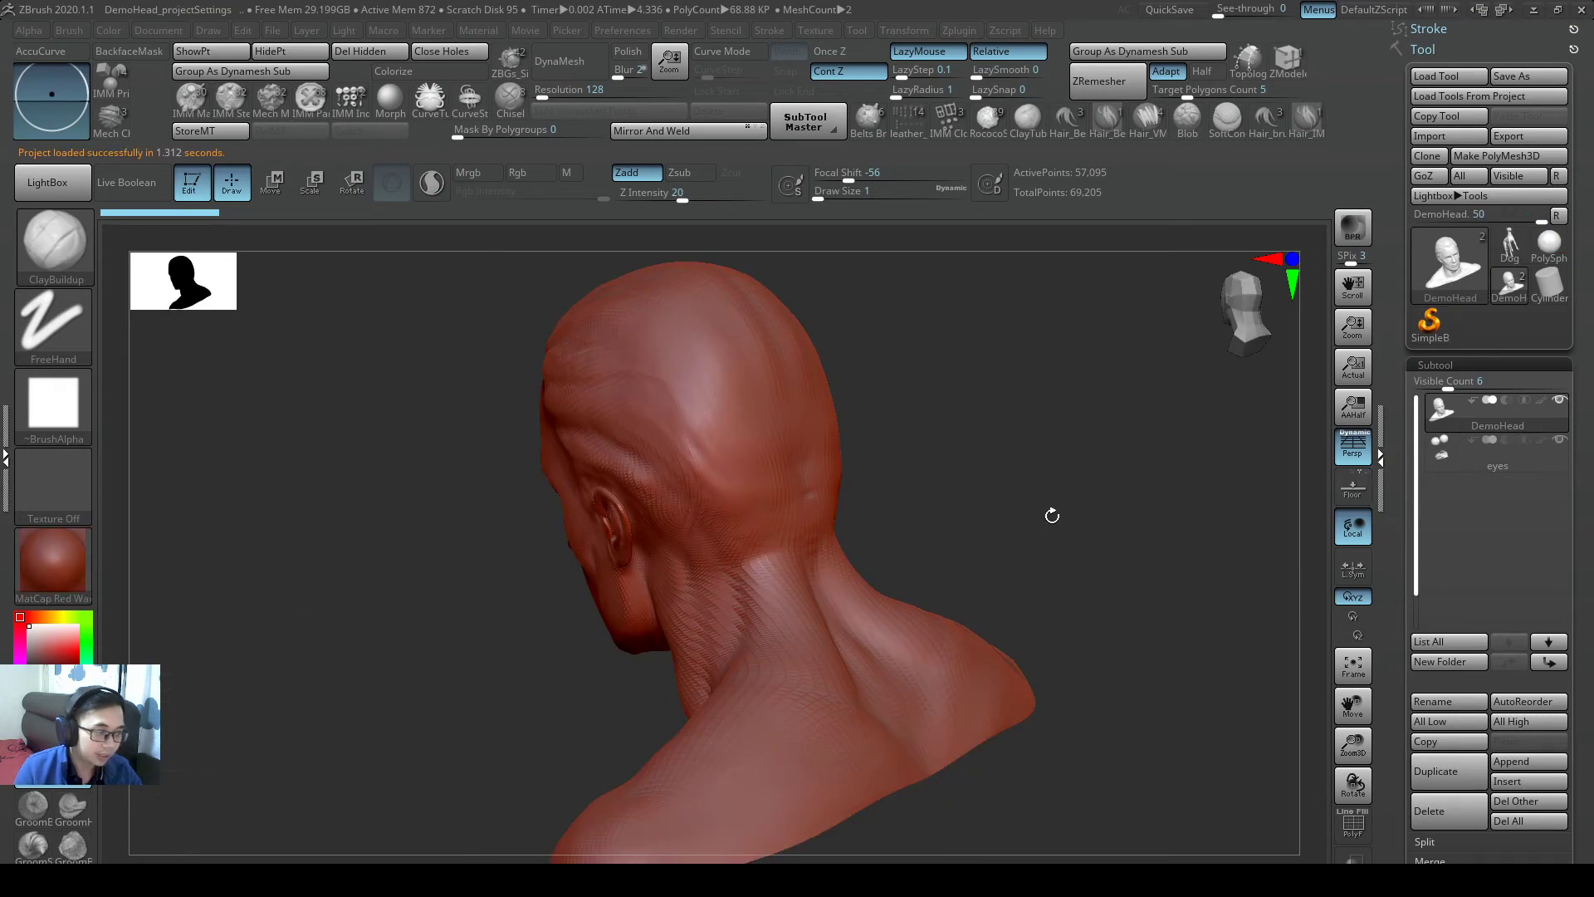
- Examine the opened project's head material and saved camera view, viewing the bust from the back, side, front and three-quarter angle
key(ctrl)
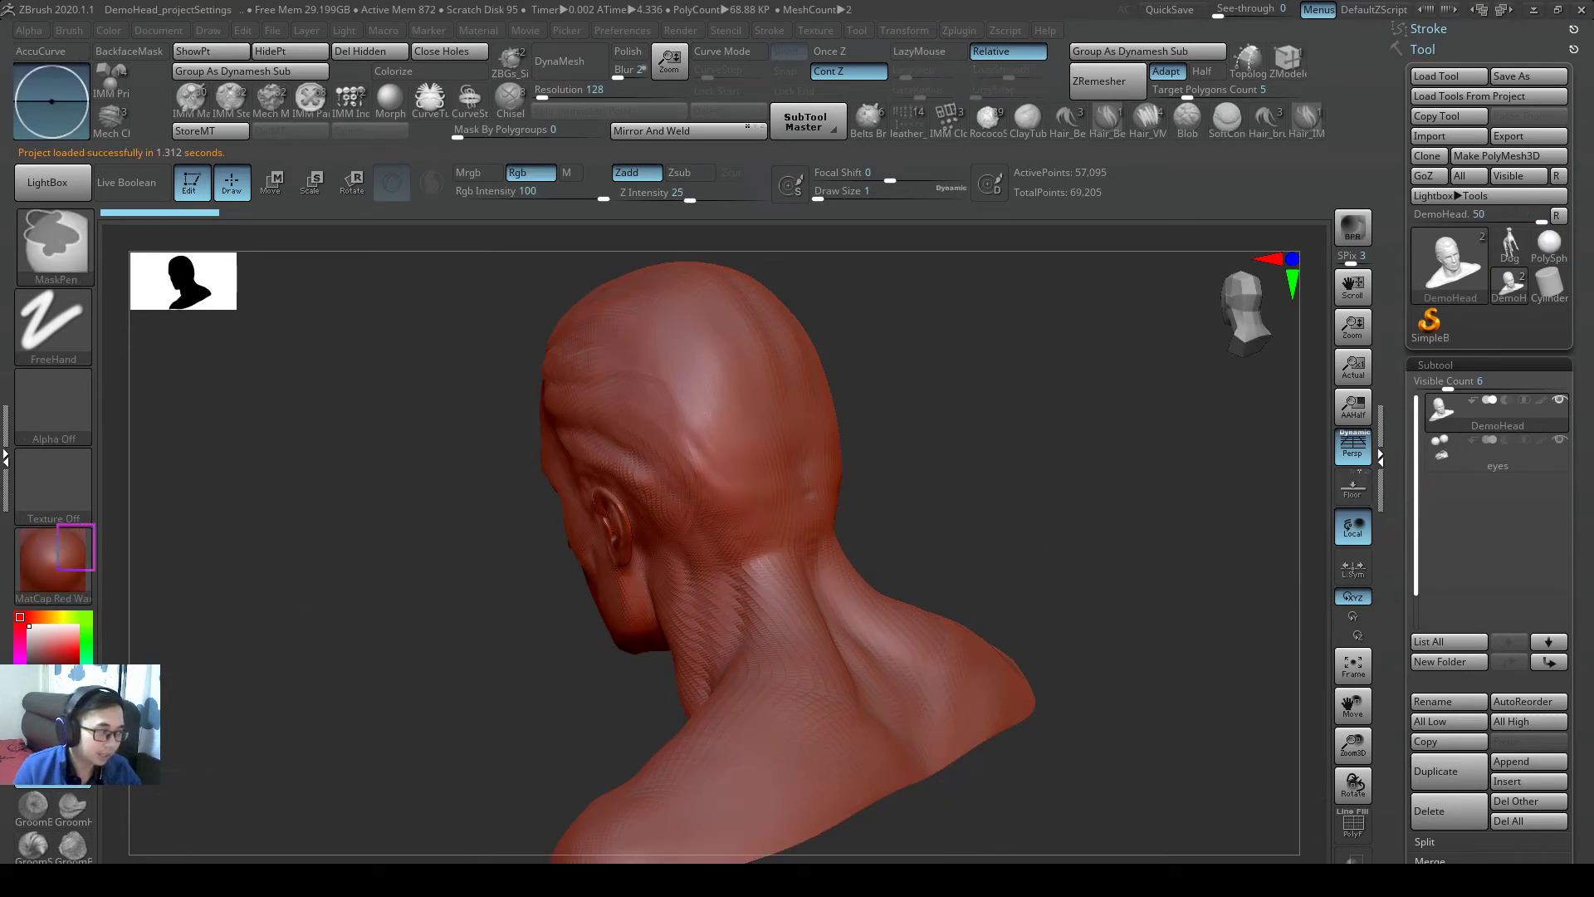
drag(320, 410, 314, 493)
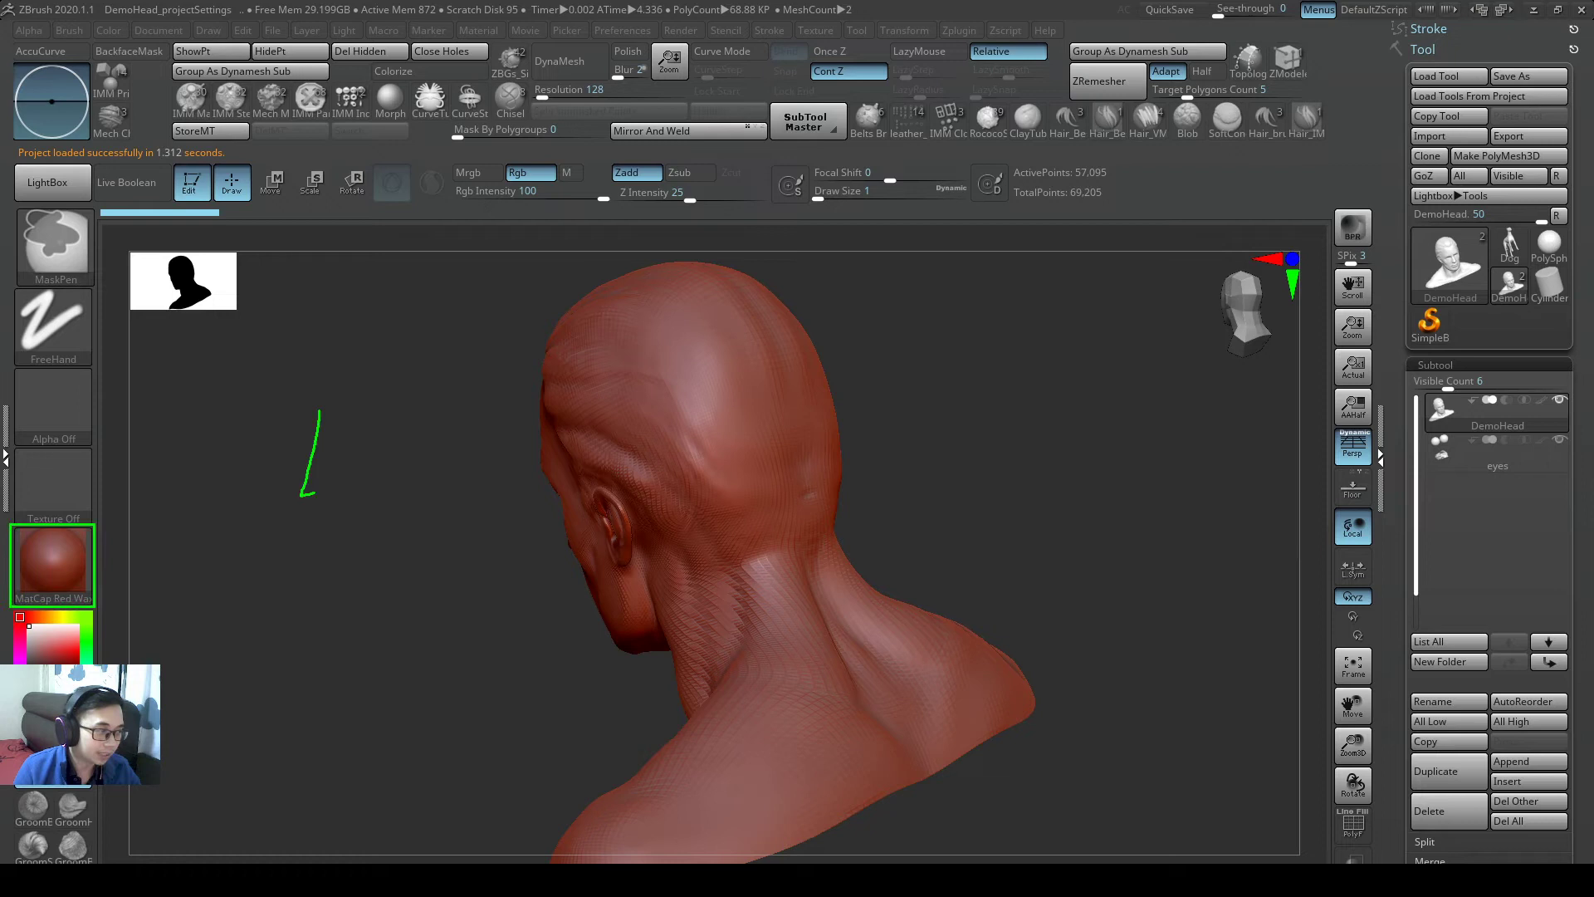
mouse_move(1028, 464)
mouse_down()
mouse_move(863, 578)
mouse_move(896, 595)
mouse_up()
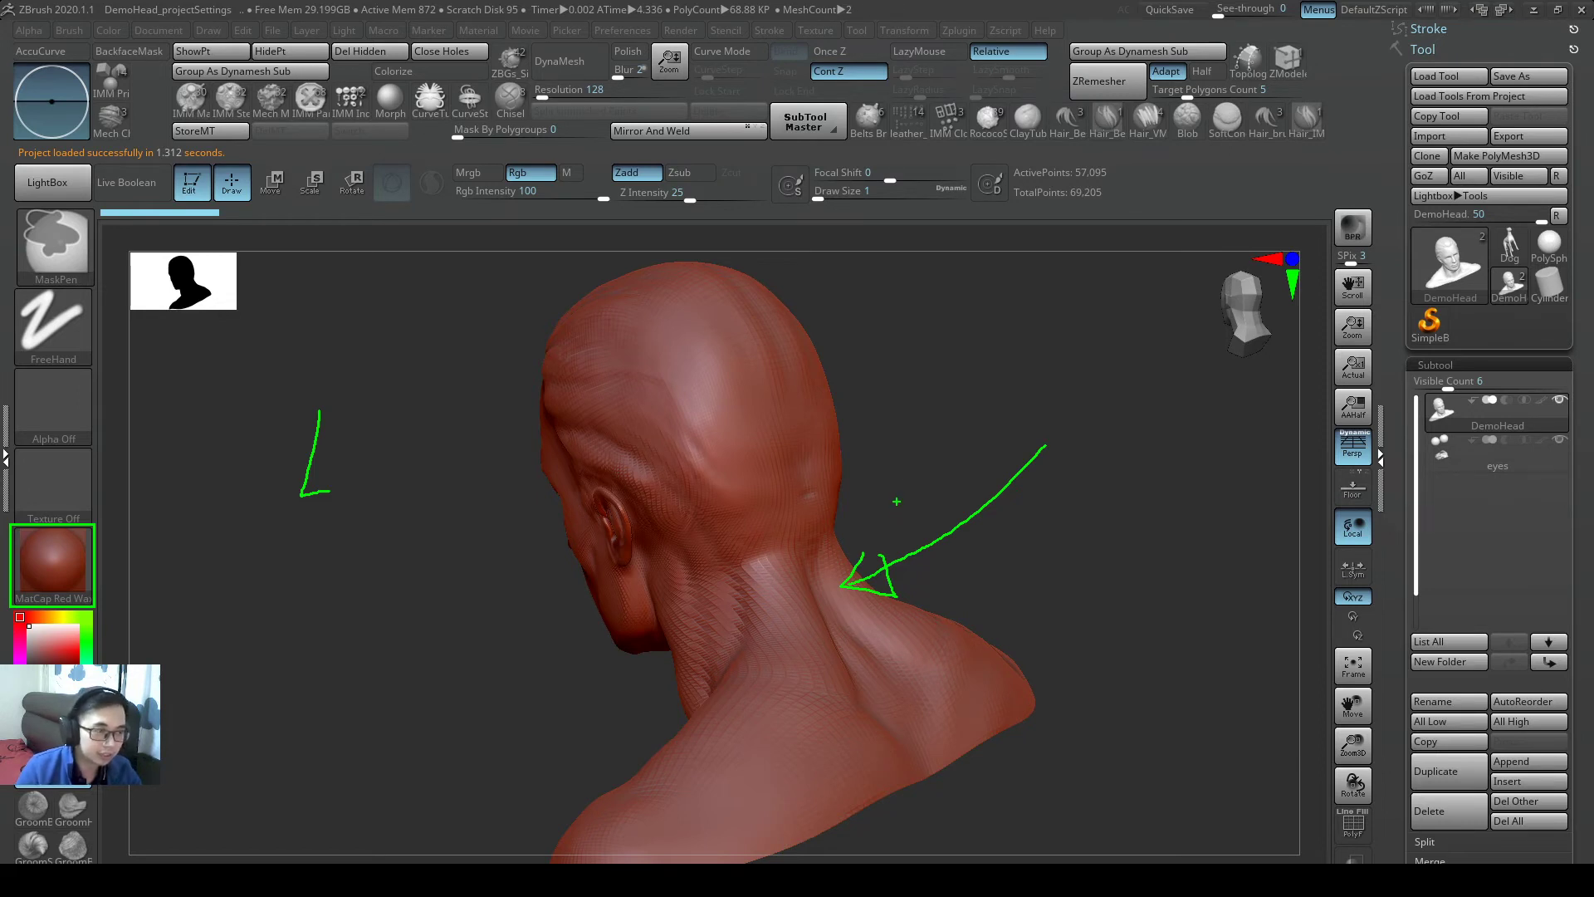
key(Escape)
drag(1076, 463, 894, 505)
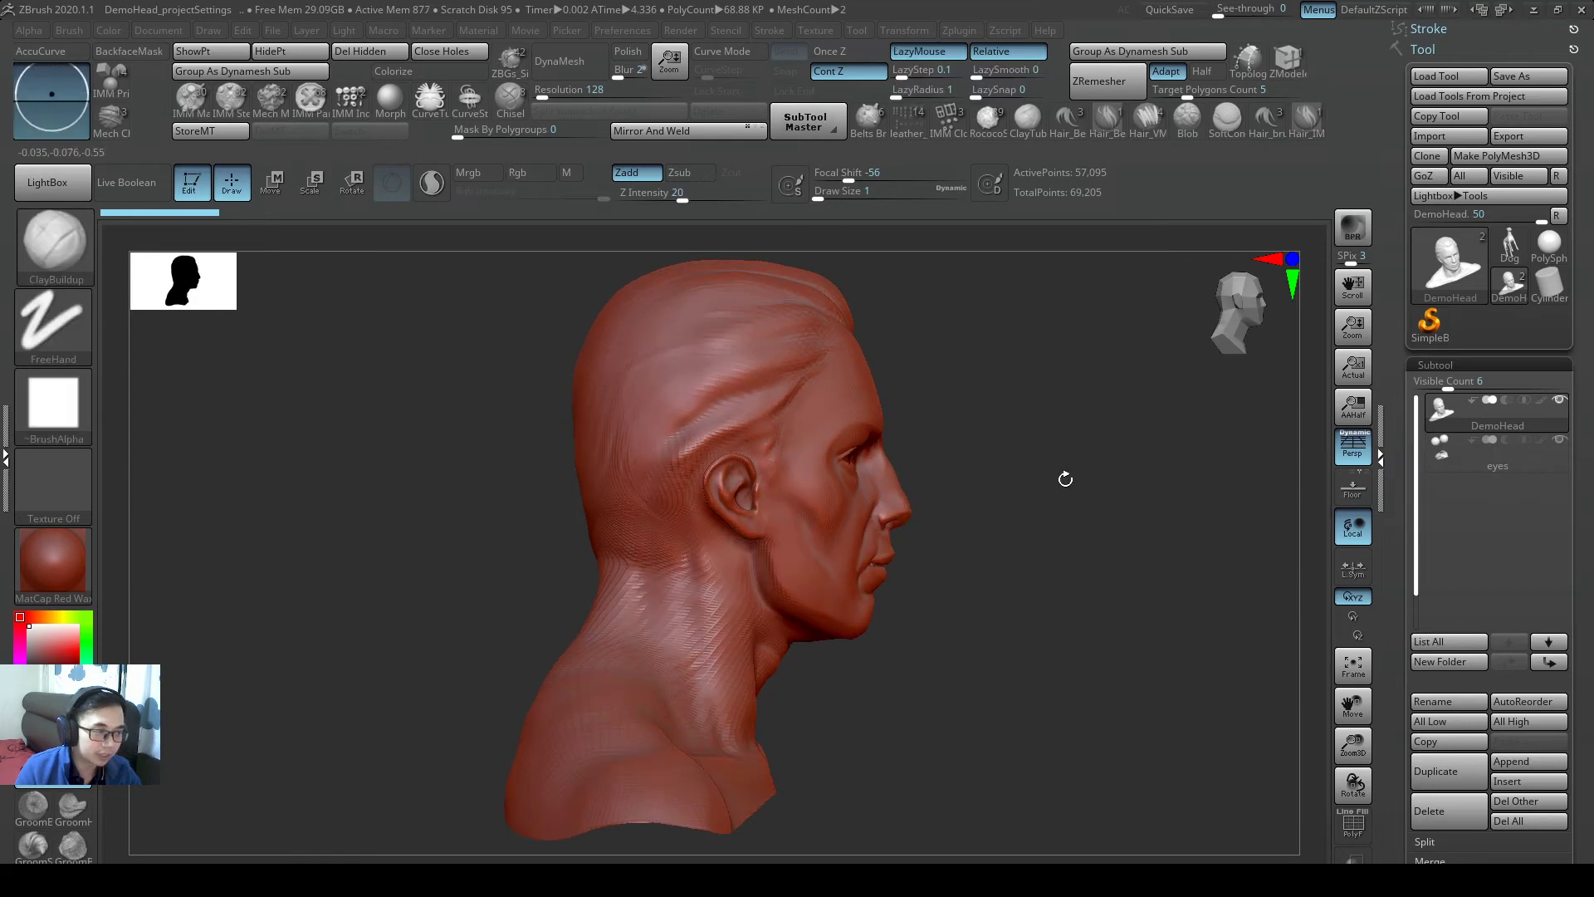
drag(1064, 473, 882, 498)
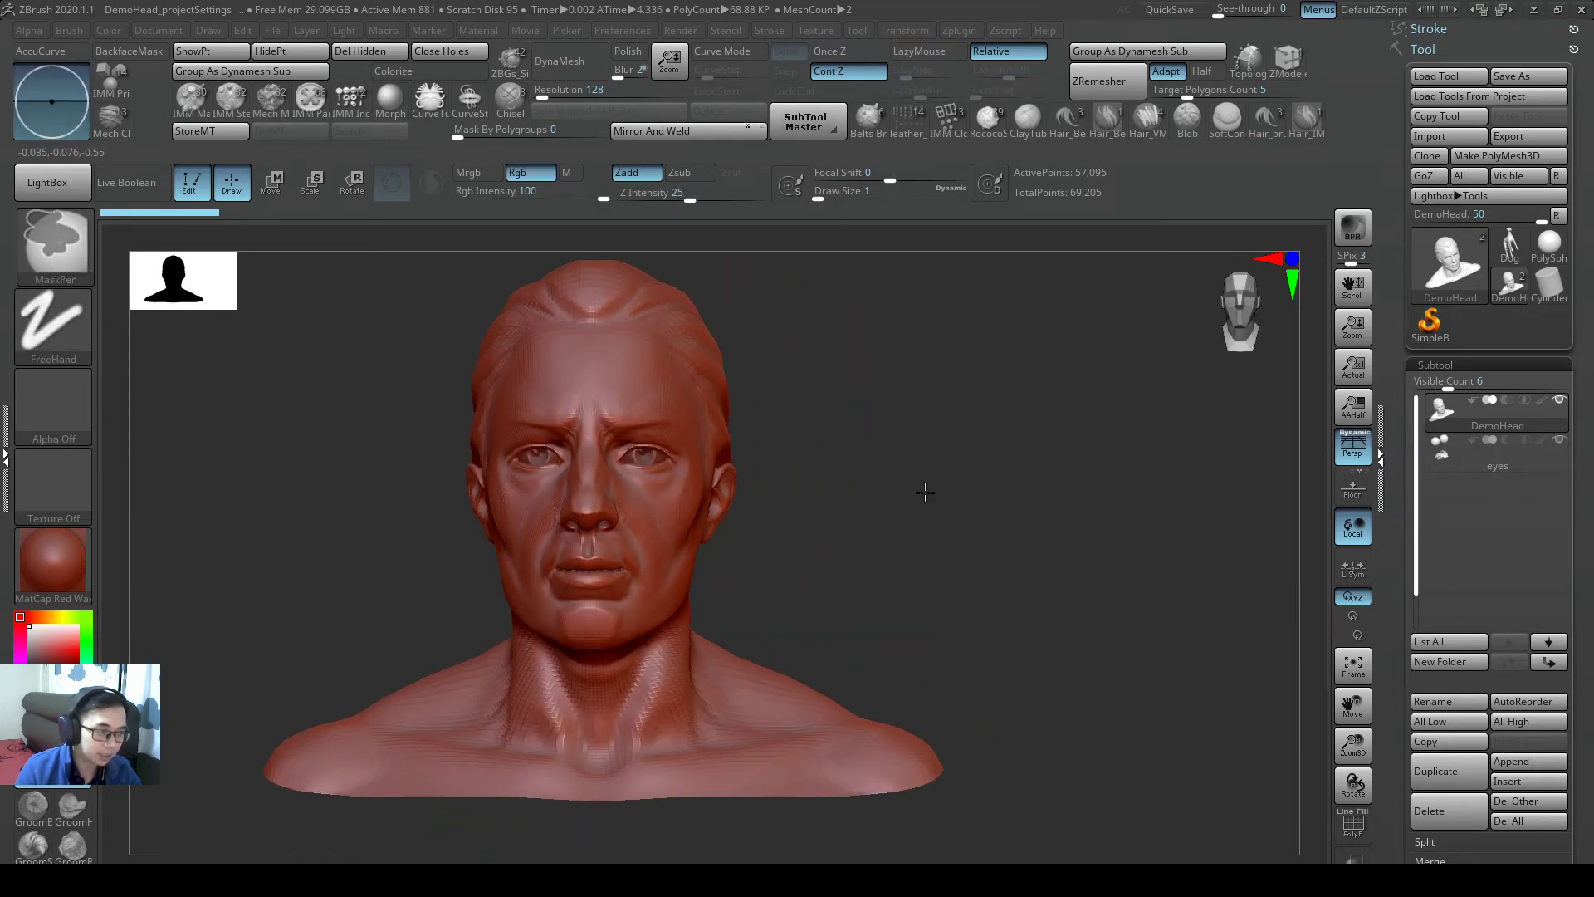
mouse_move(925, 491)
ctrl+right_down()
mouse_move(864, 498)
mouse_move(947, 486)
mouse_move(1018, 630)
ctrl+right_up()
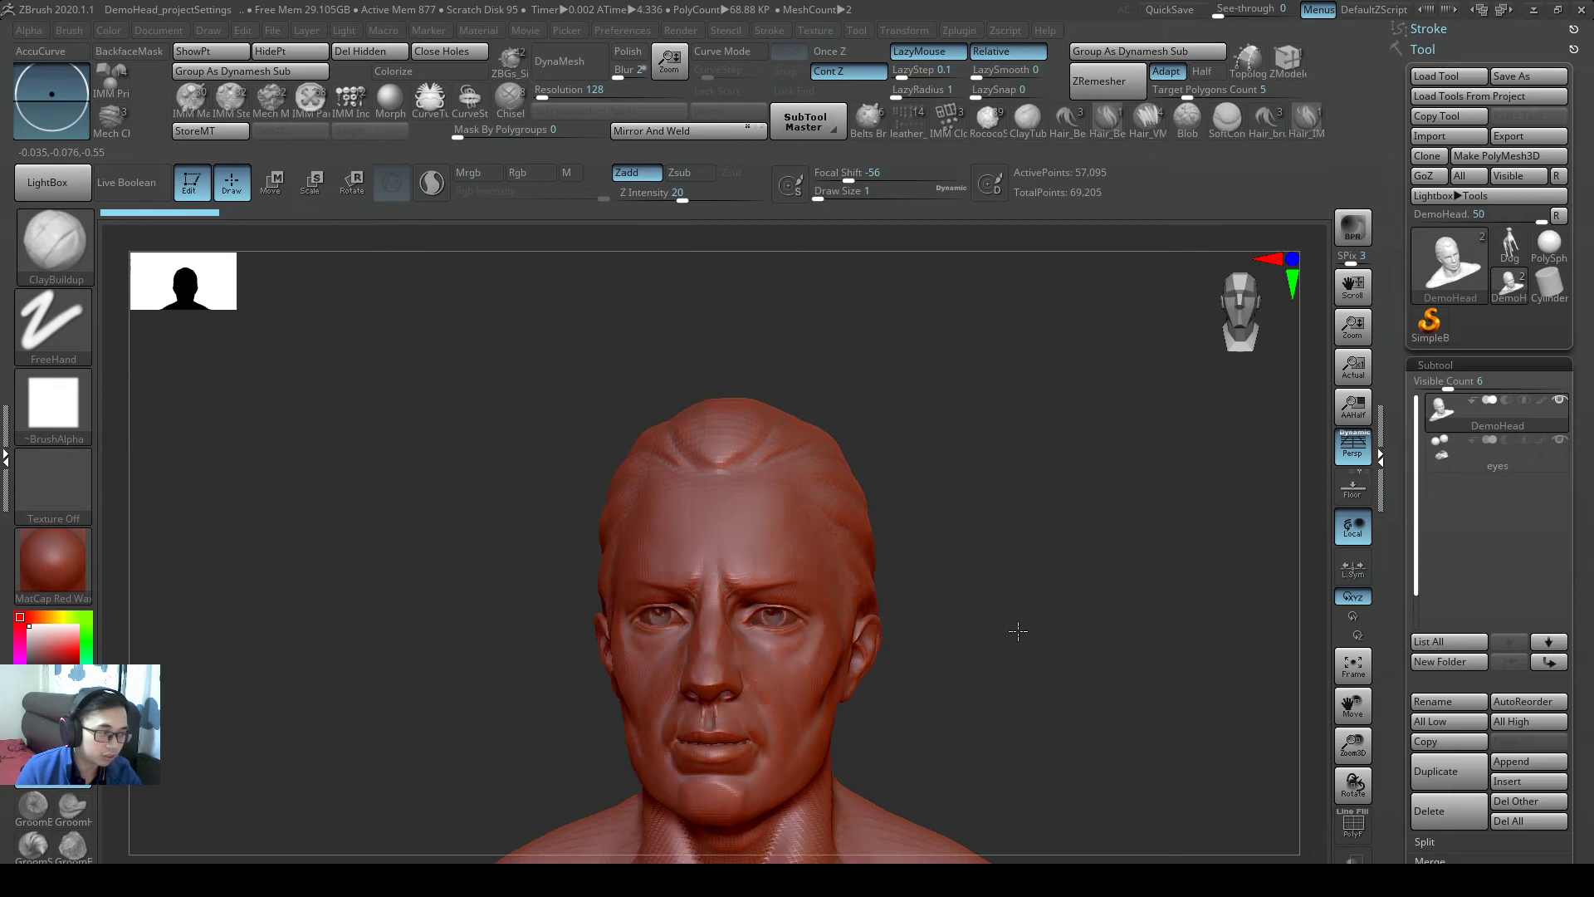
drag(1017, 631, 947, 630)
alt+right_drag(976, 608, 971, 555)
mouse_move(1069, 603)
ctrl+right_down()
mouse_move(992, 588)
mouse_move(1004, 523)
mouse_move(1029, 537)
ctrl+right_up()
mouse_move(1096, 608)
alt+right_down()
mouse_move(1106, 582)
mouse_move(1021, 573)
mouse_move(1099, 573)
mouse_move(1109, 615)
alt+right_up()
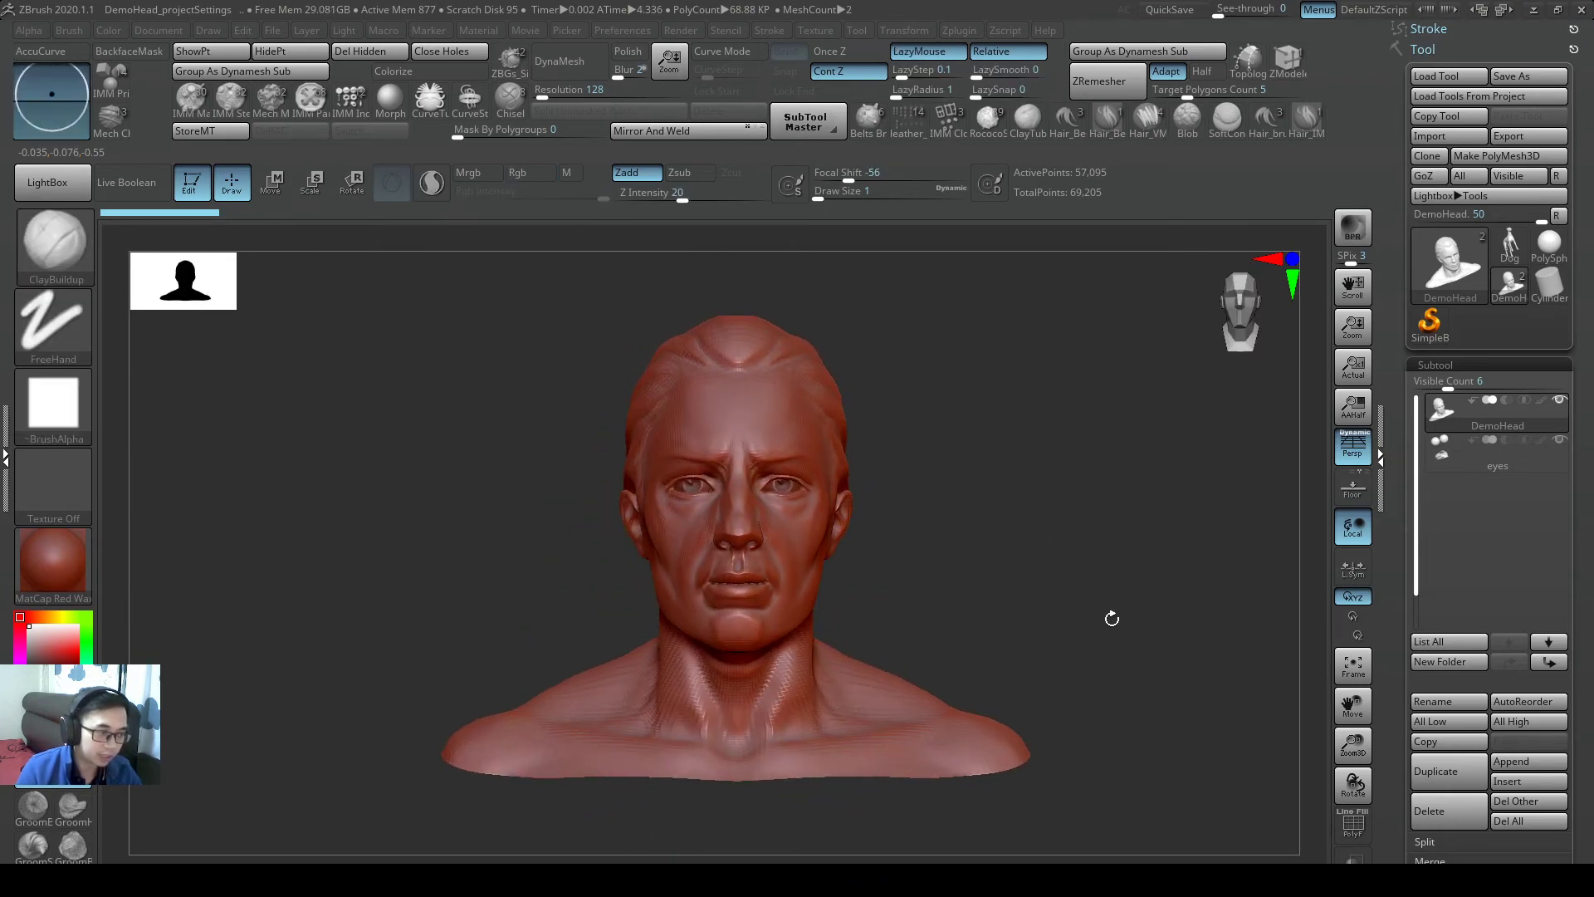
mouse_move(1025, 546)
ctrl+right_down()
mouse_move(1100, 571)
mouse_move(1021, 561)
ctrl+right_up()
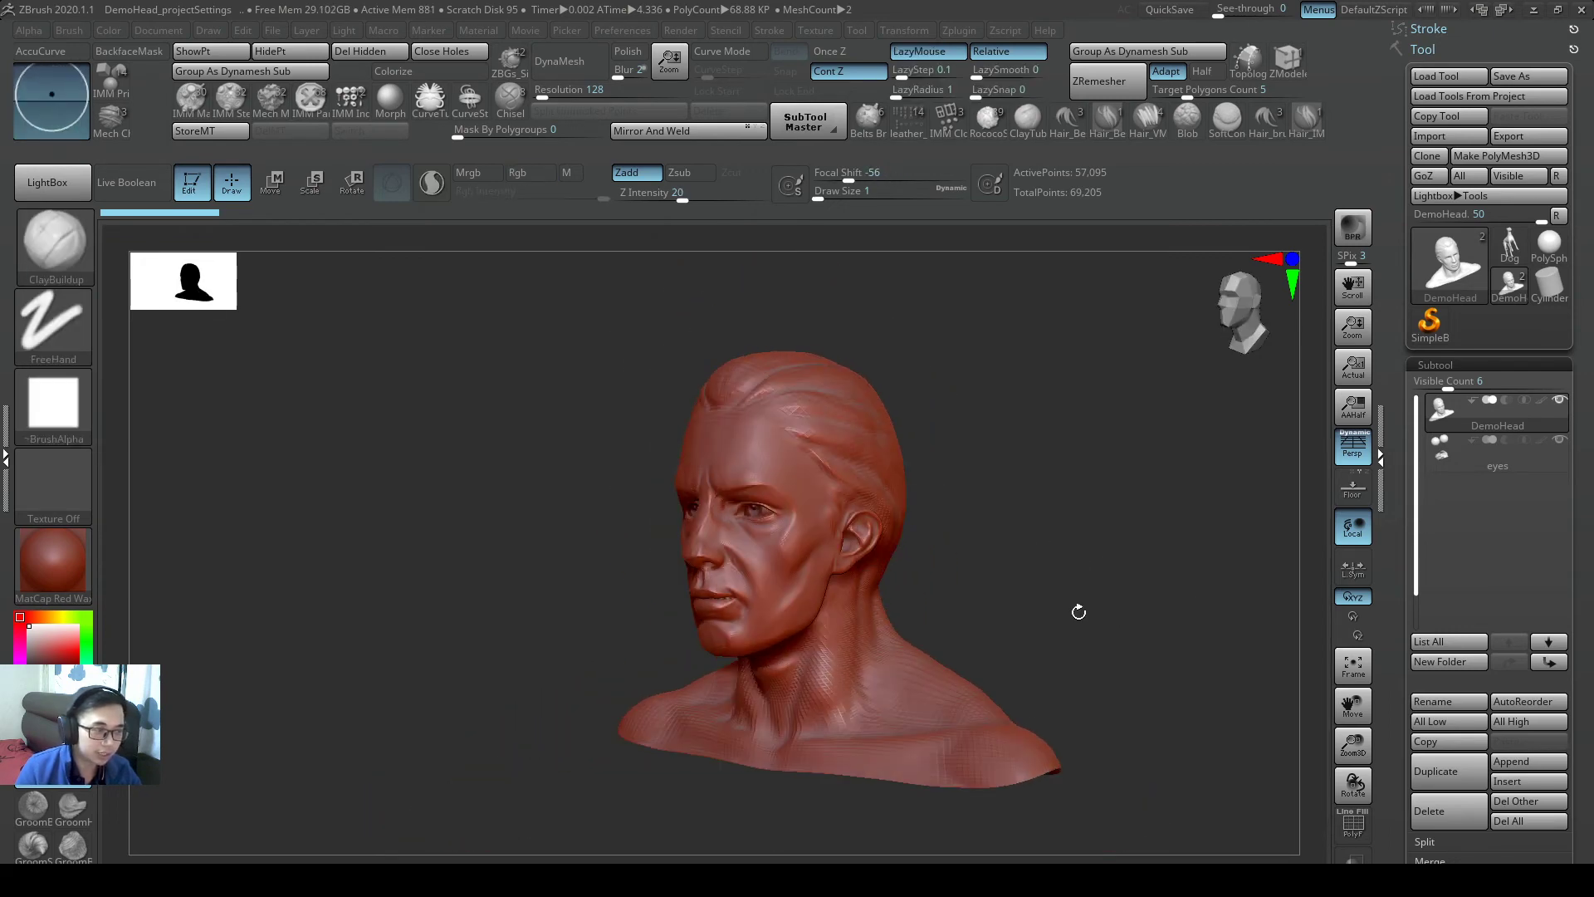
- Switch to the lesson PDF in Foxit Reader and review the .ZTL and .ZPR saving formats on the FORMATS slide
key(alt+Tab)
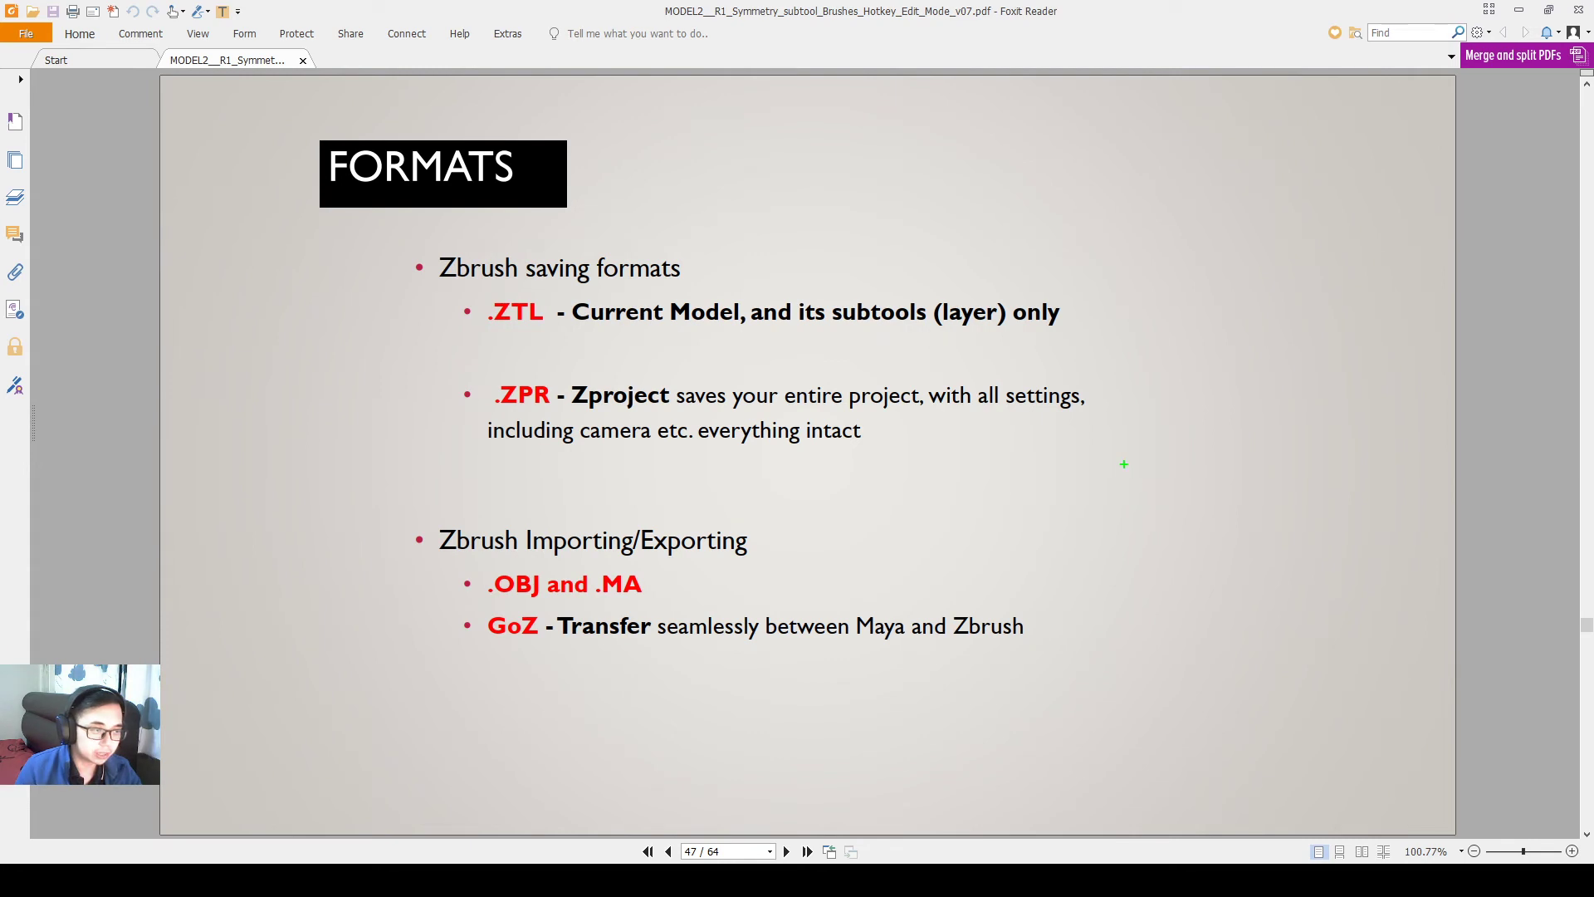
mouse_move(1124, 461)
mouse_down()
mouse_move(676, 433)
mouse_move(439, 363)
mouse_up()
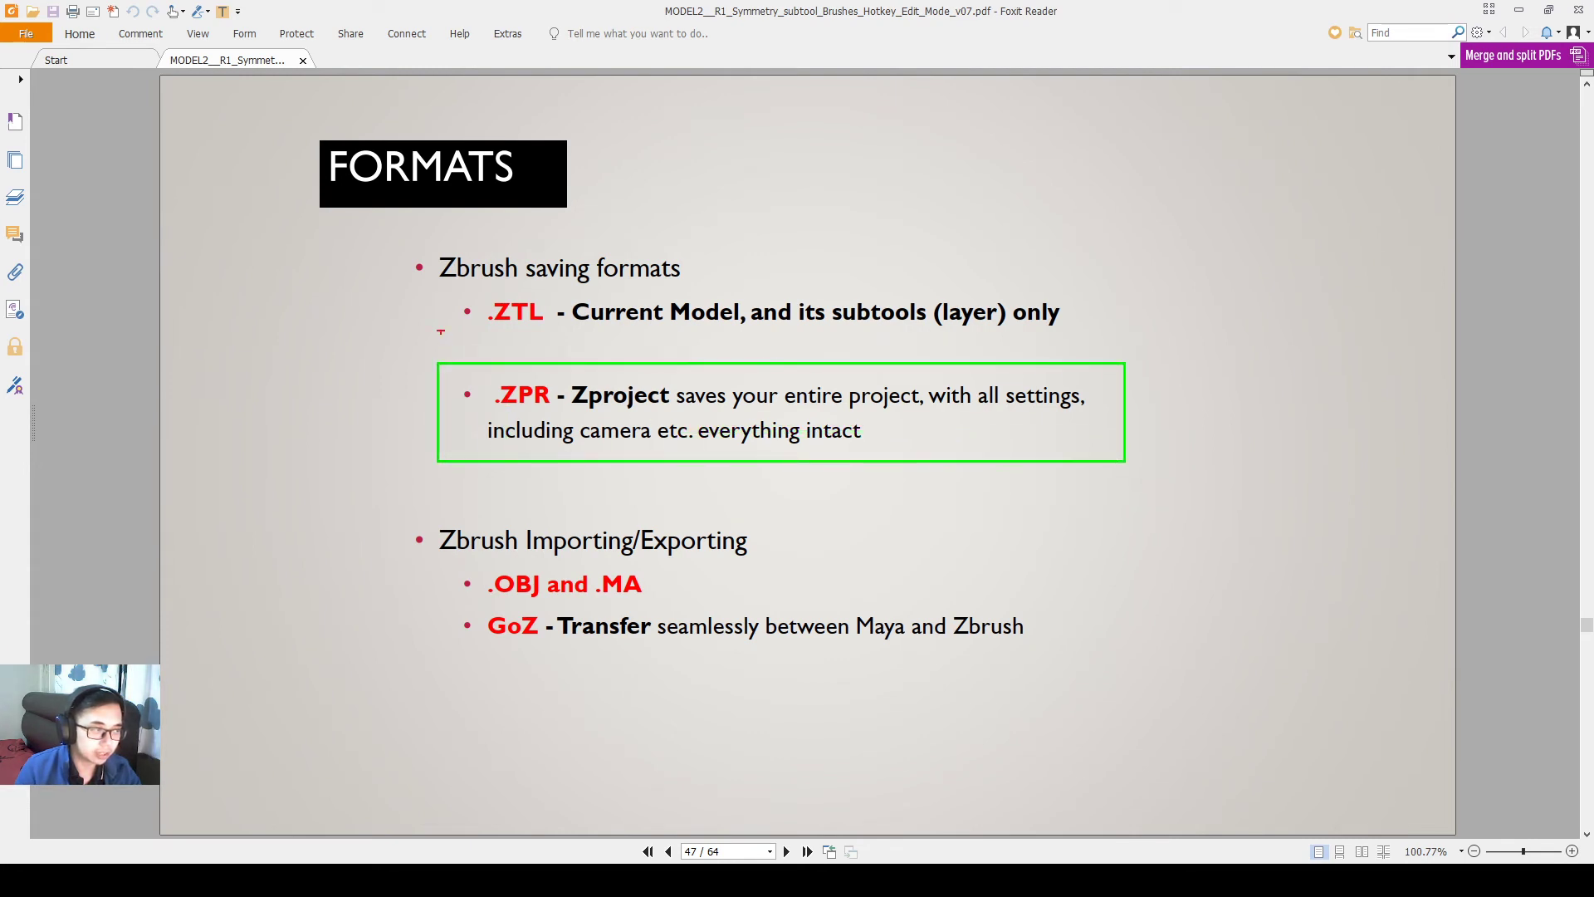
mouse_move(430, 288)
mouse_down()
mouse_move(901, 378)
mouse_move(1076, 346)
mouse_up()
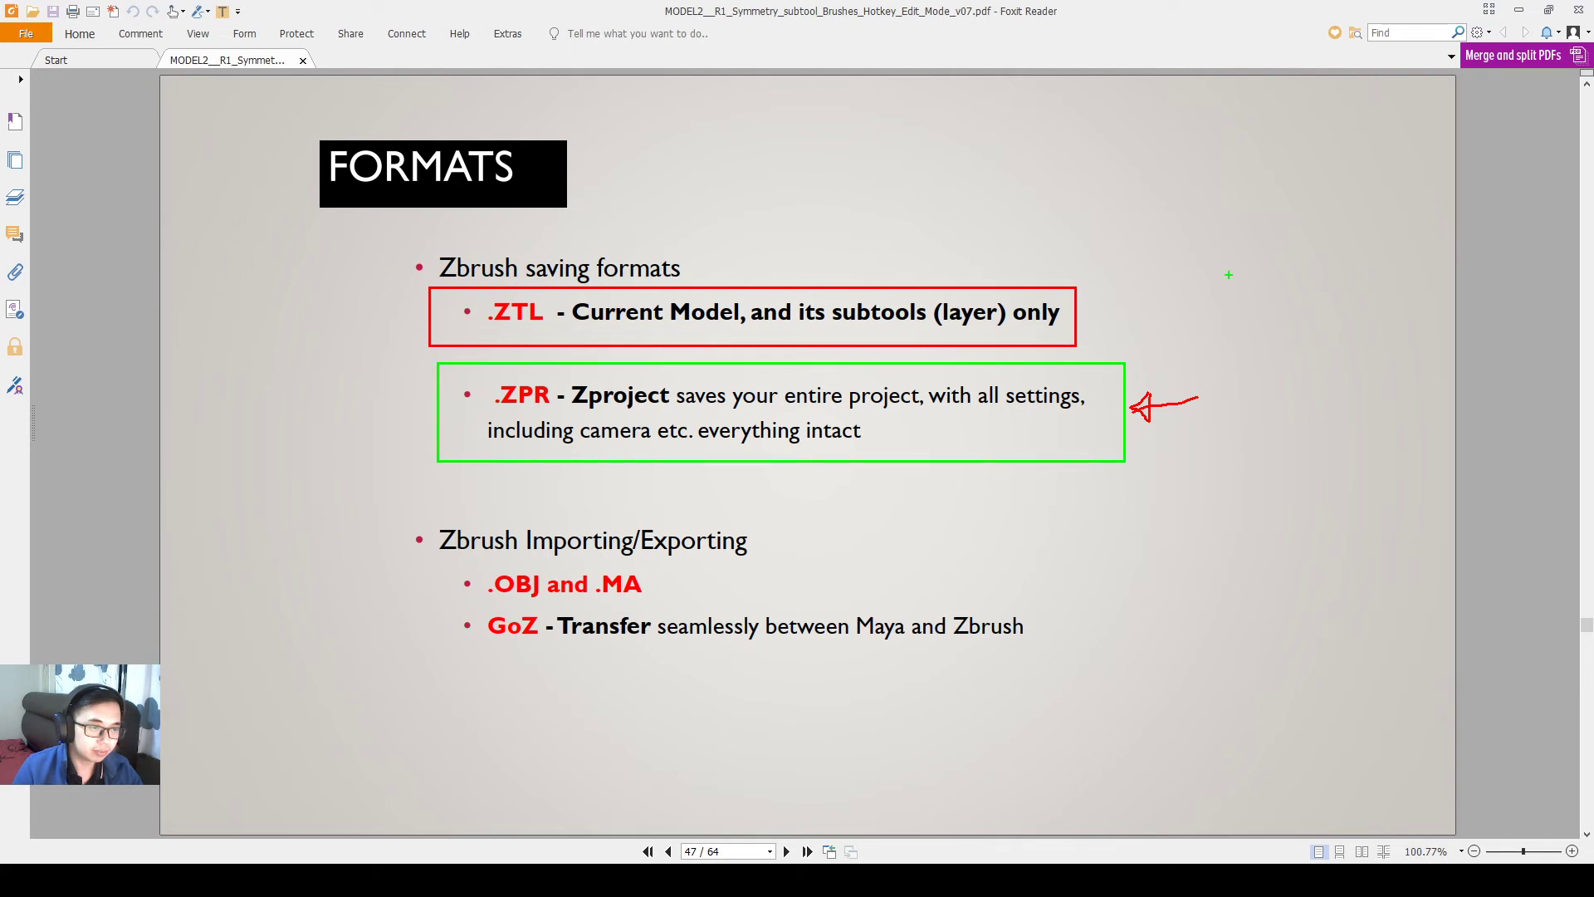
key(g)
mouse_move(1226, 274)
ctrl+mouse_down()
mouse_move(416, 436)
mouse_move(399, 478)
mouse_move(863, 320)
mouse_move(1225, 306)
mouse_move(1241, 284)
ctrl+mouse_up()
key(ctrl+z)
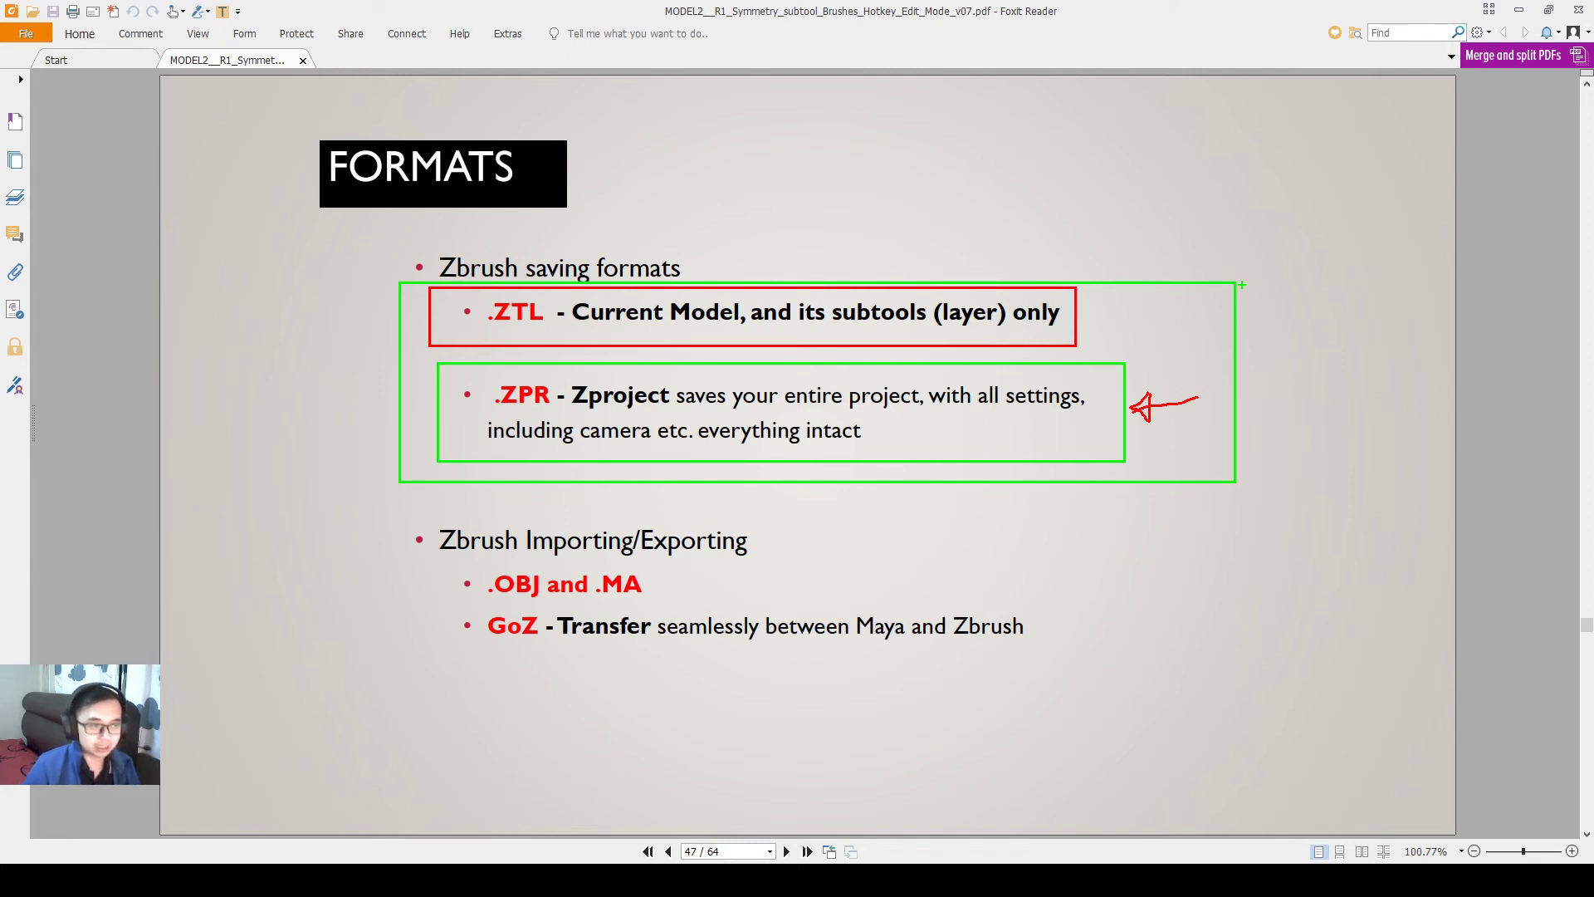
key(ctrl+z)
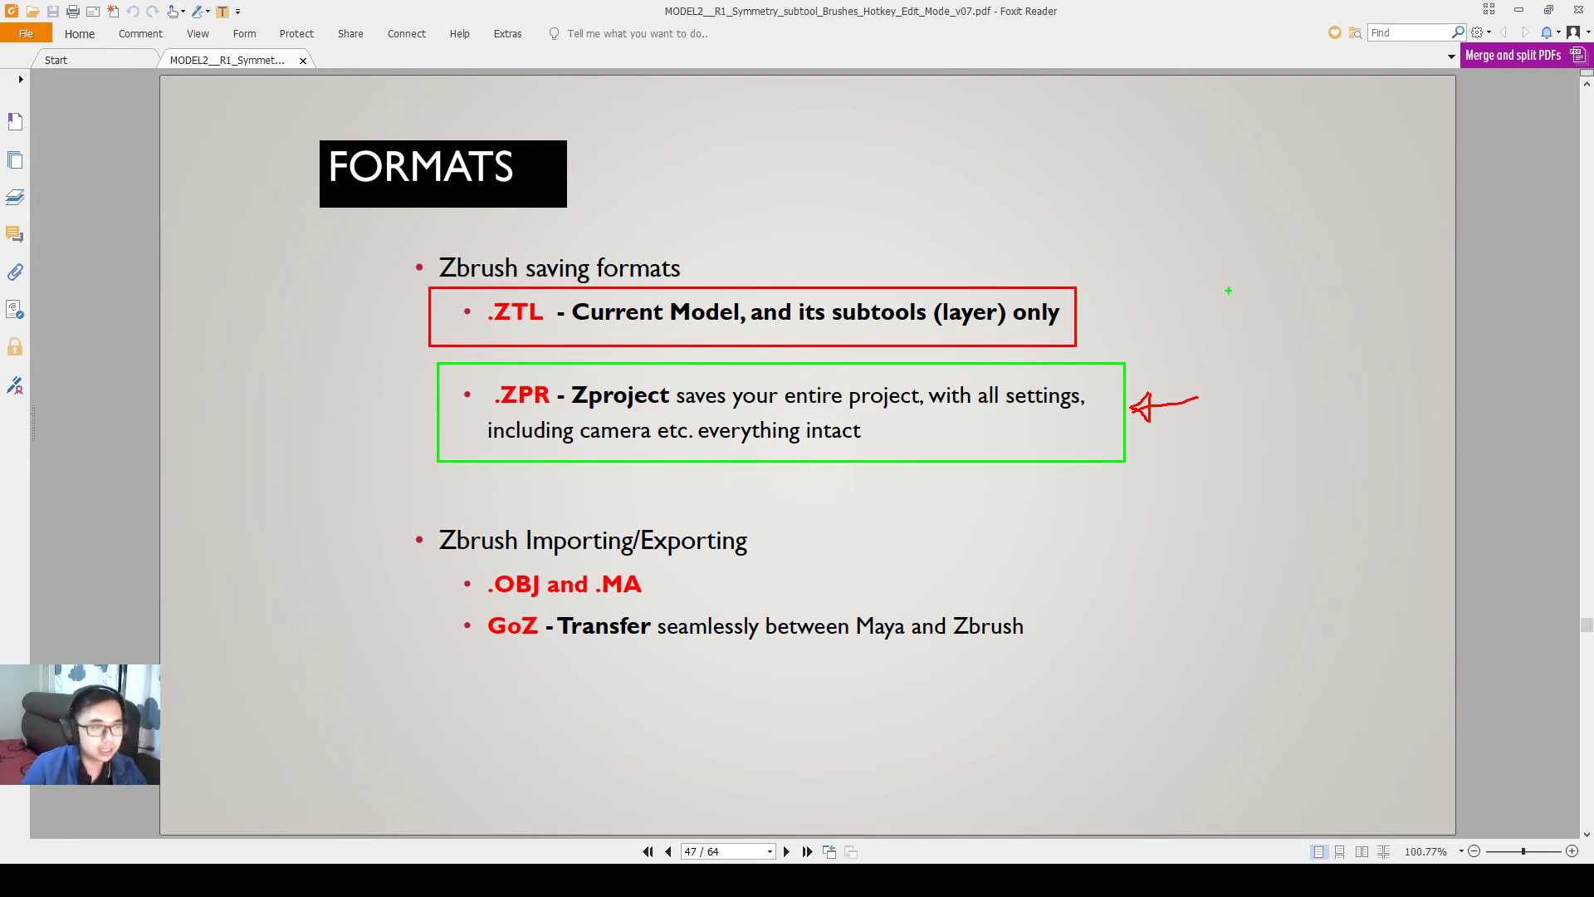
drag(1172, 315, 1118, 315)
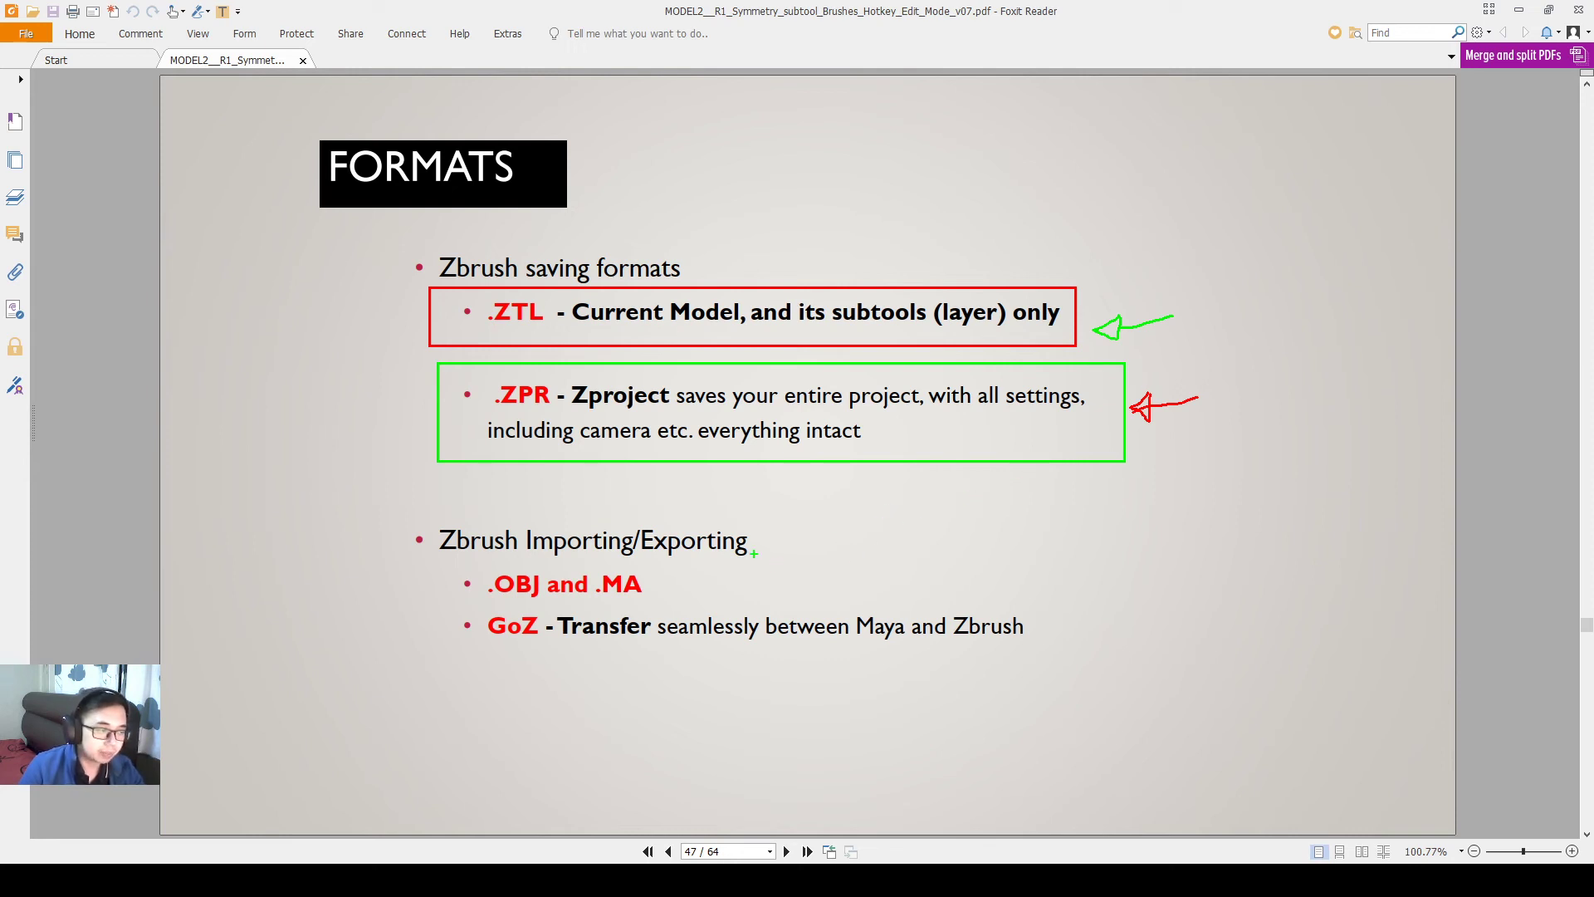
- Review the .OBJ, .MA and GoZ entries under Zbrush Importing/Exporting on the FORMATS slide
mouse_move(763, 564)
mouse_down()
mouse_move(539, 519)
mouse_move(409, 521)
mouse_move(592, 607)
mouse_move(547, 605)
mouse_up()
key(ctrl+z)
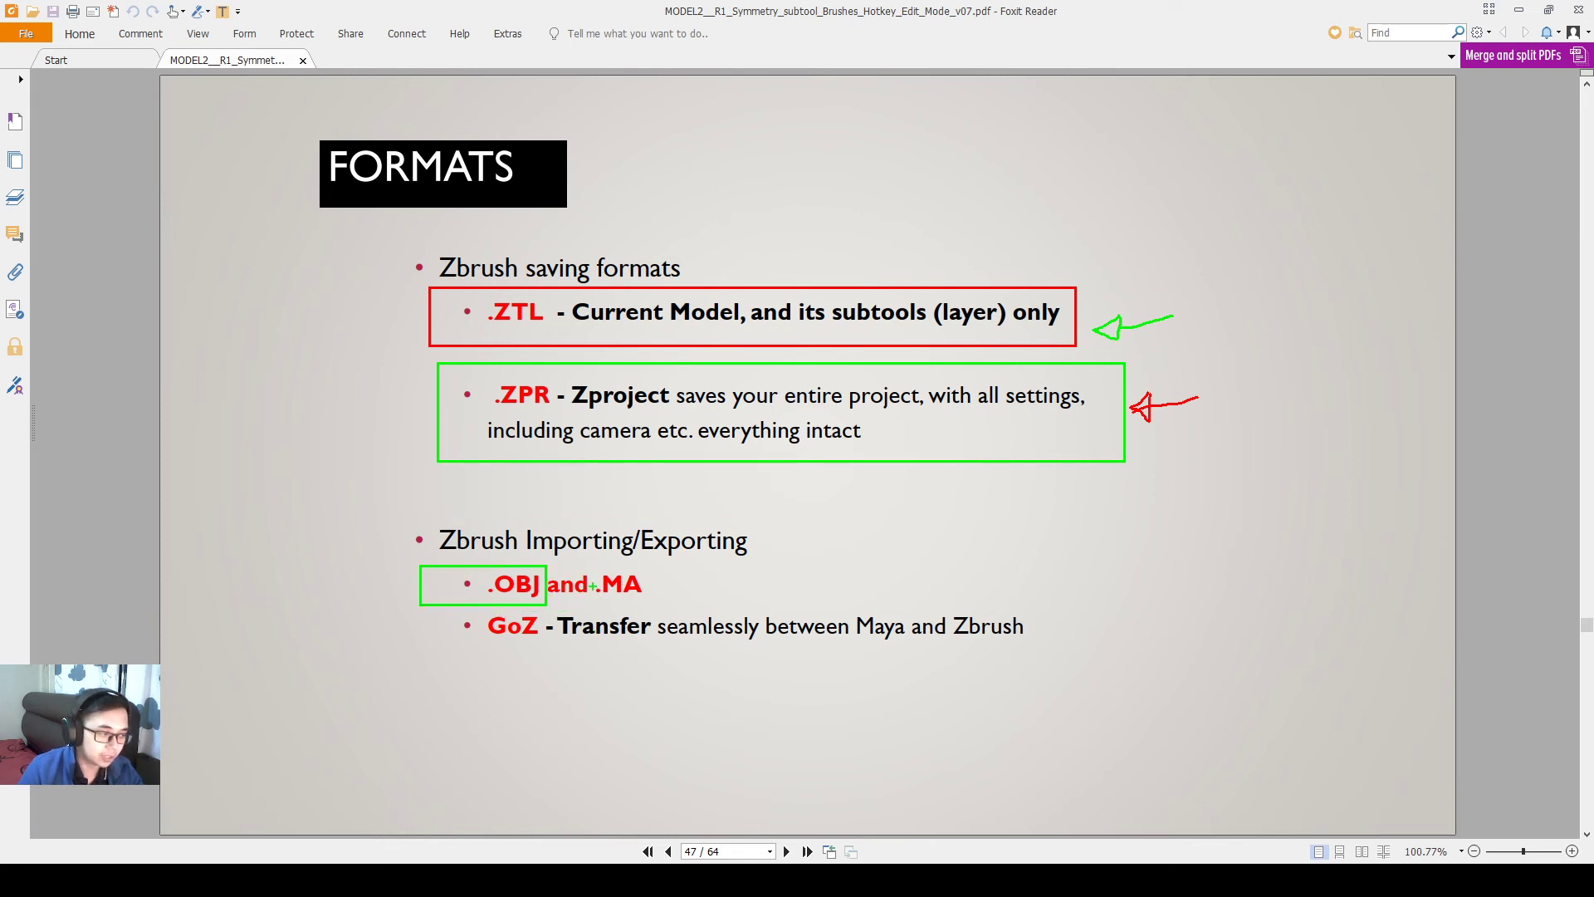
drag(553, 585, 660, 585)
mouse_move(459, 627)
mouse_down()
mouse_move(921, 599)
mouse_move(1050, 627)
mouse_up()
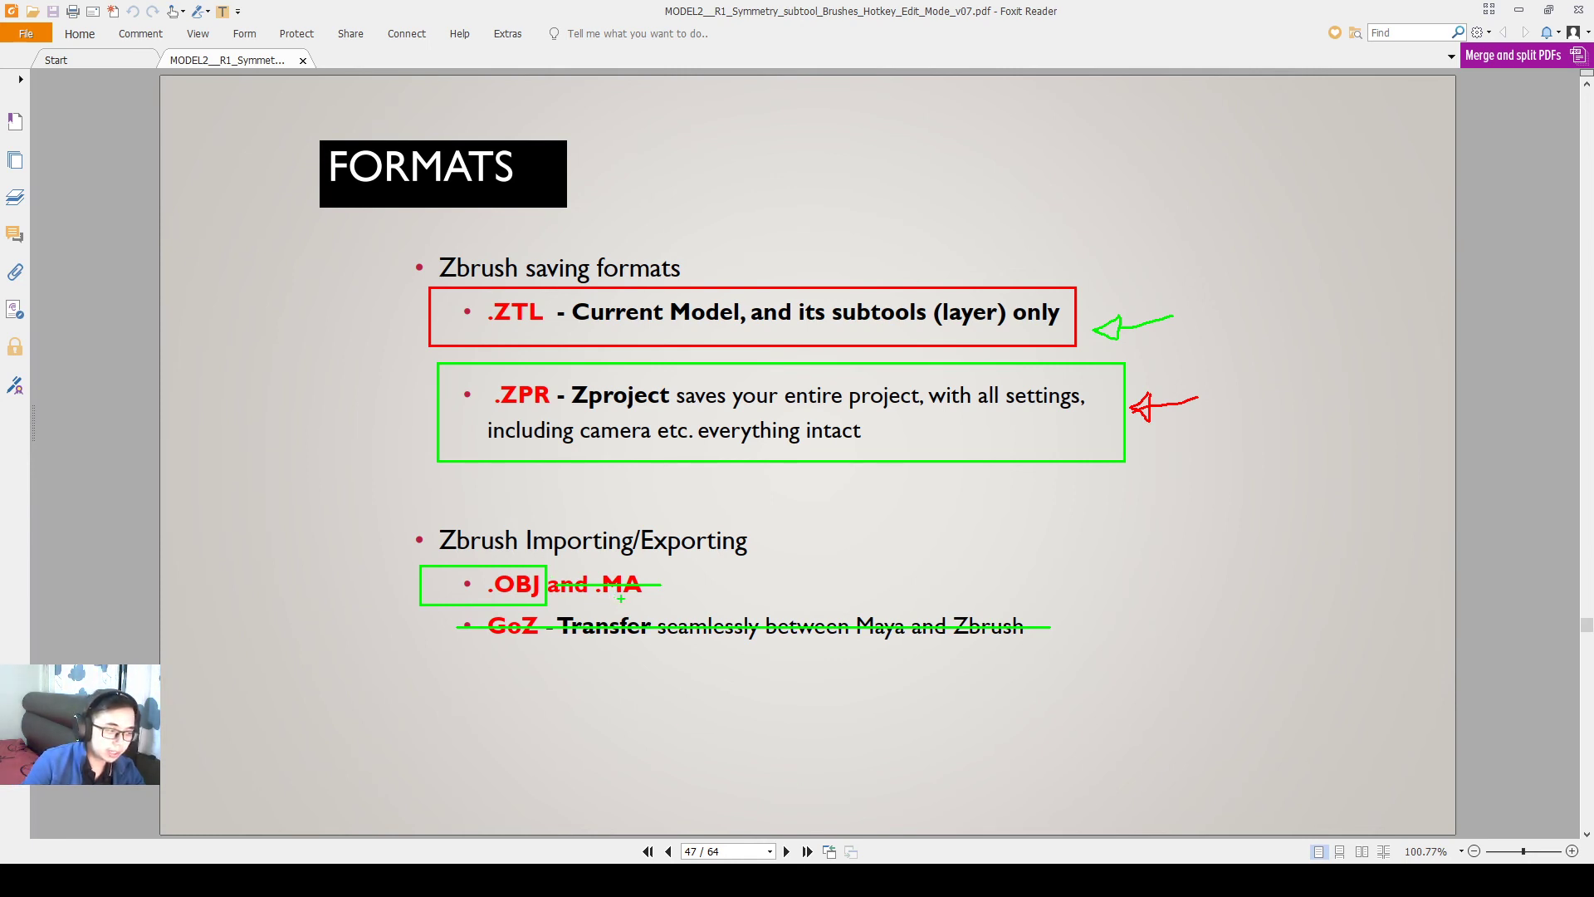
key(ctrl+z)
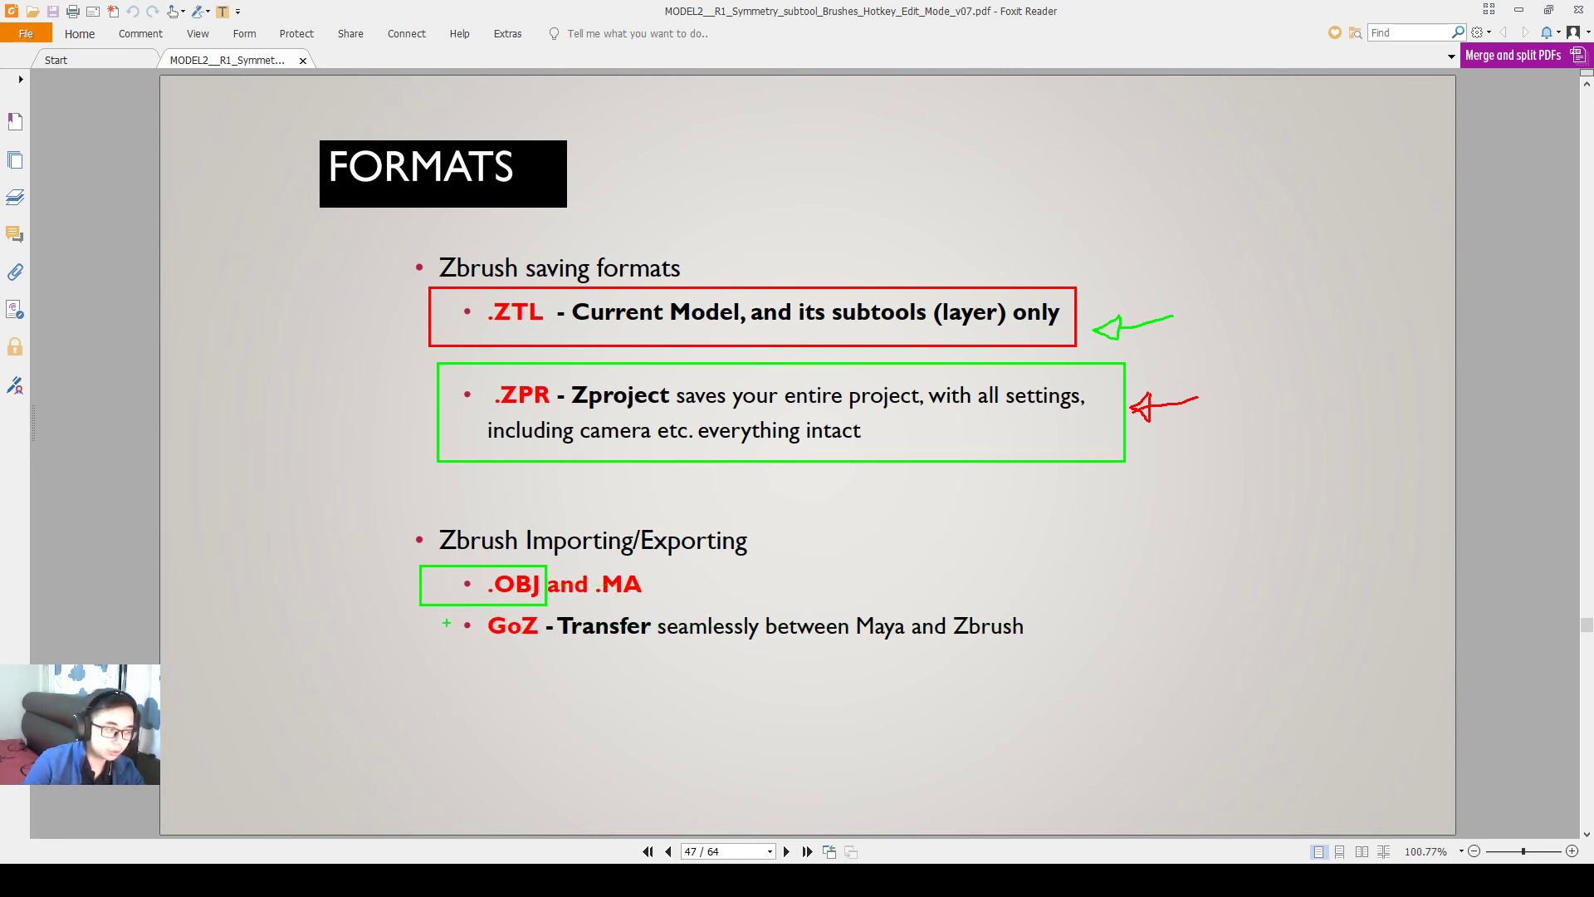